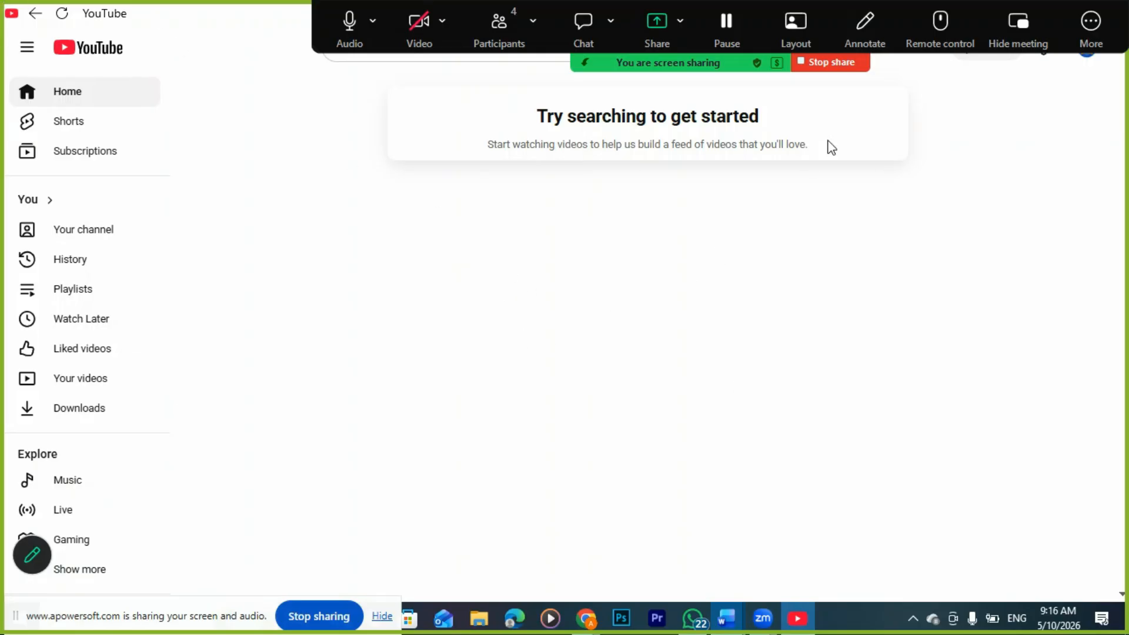
{"action": "left_click_drag", "start_coordinate": [823, 12], "coordinate": [681, 1]}
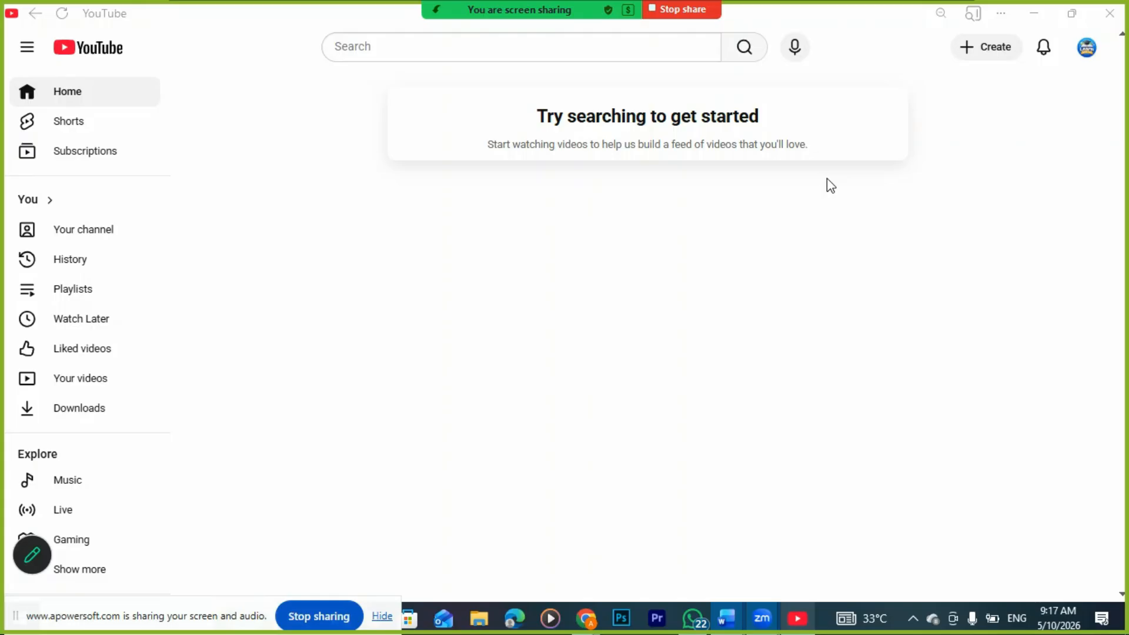
{"action": "mouse_move", "coordinate": [770, 625]}
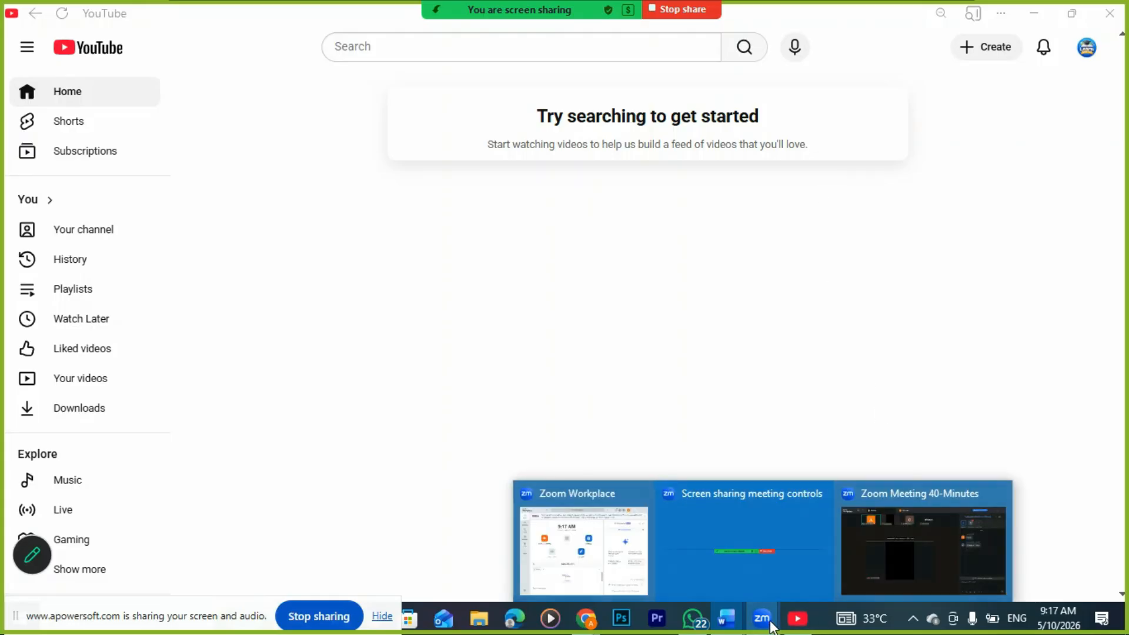
{"action": "left_click", "coordinate": [814, 381]}
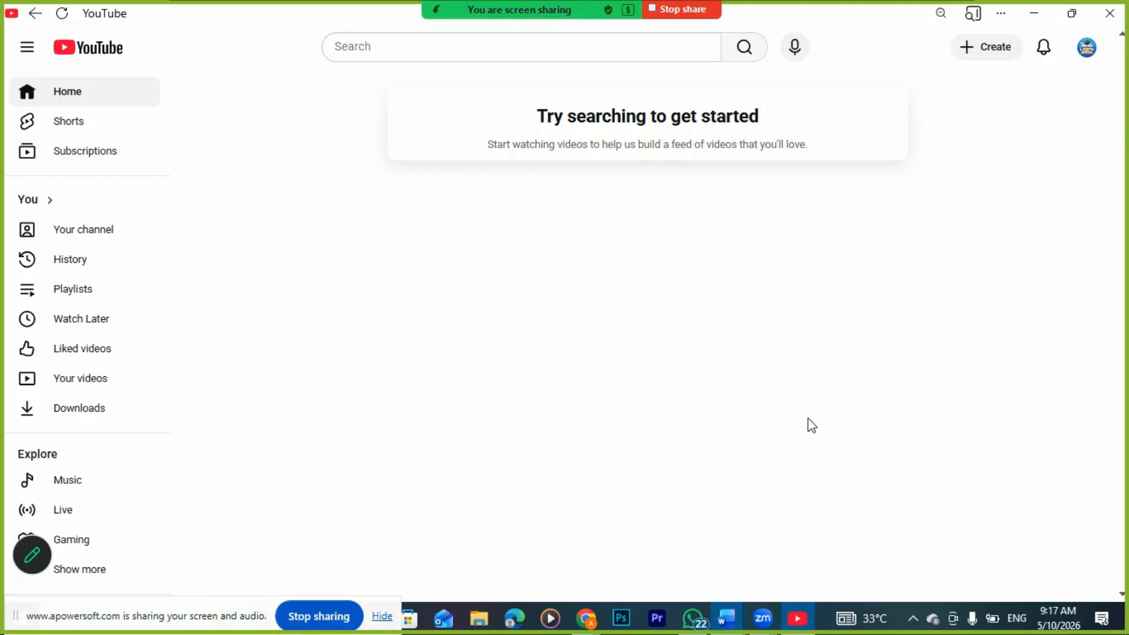
Open the Learn With Us channel page of the signed-in YouTube account.
{"action": "left_click", "coordinate": [1083, 51]}
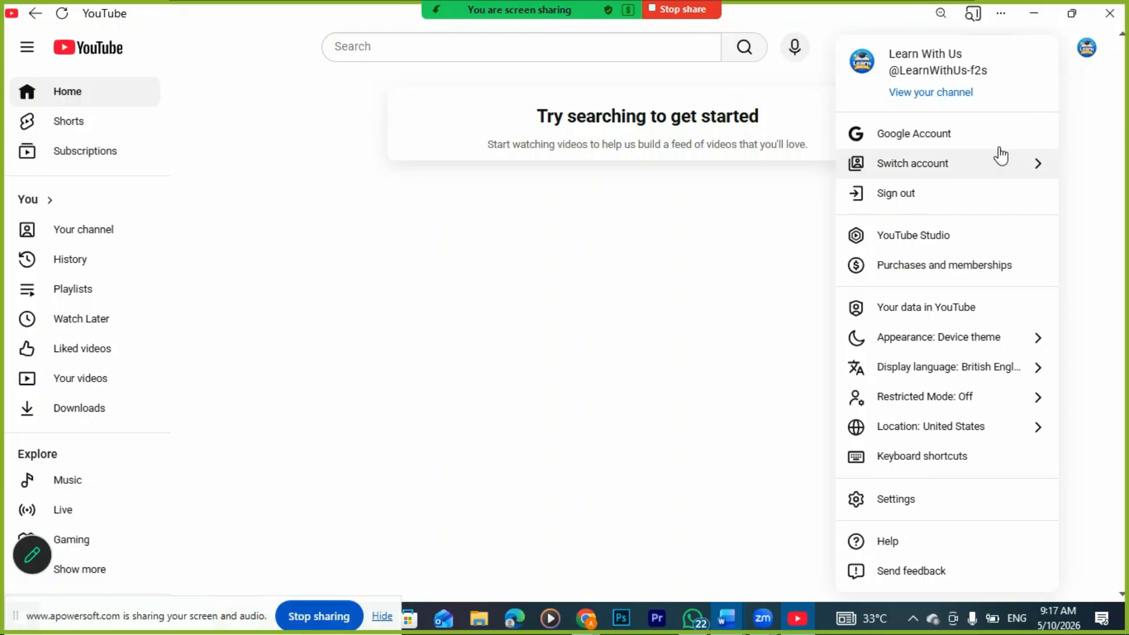
{"action": "left_click", "coordinate": [751, 277]}
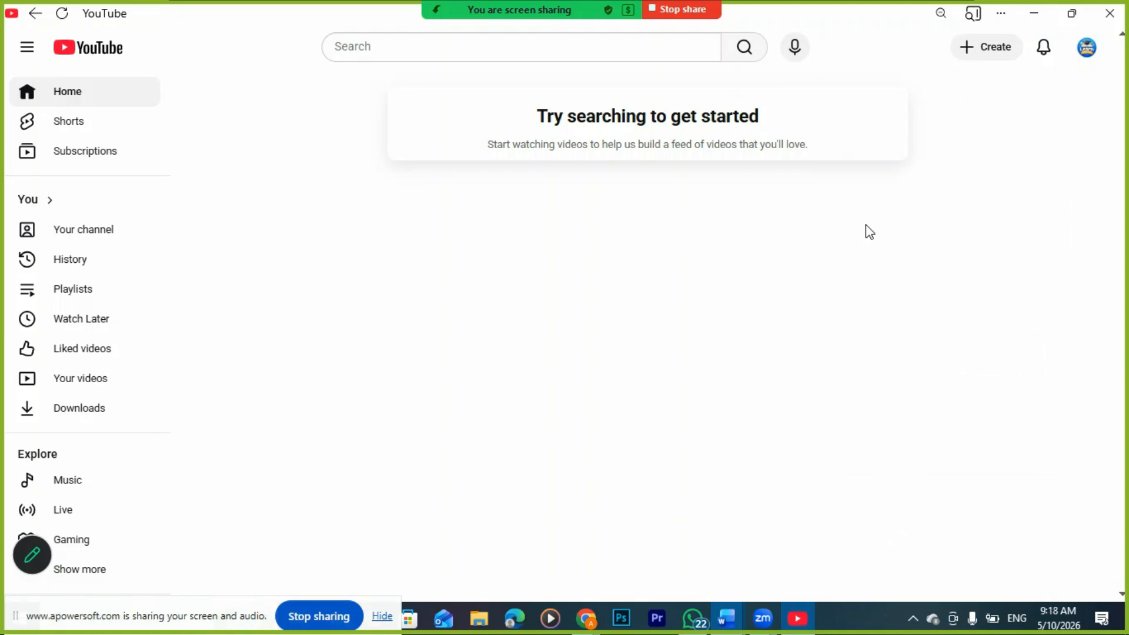
{"action": "left_click", "coordinate": [1080, 56]}
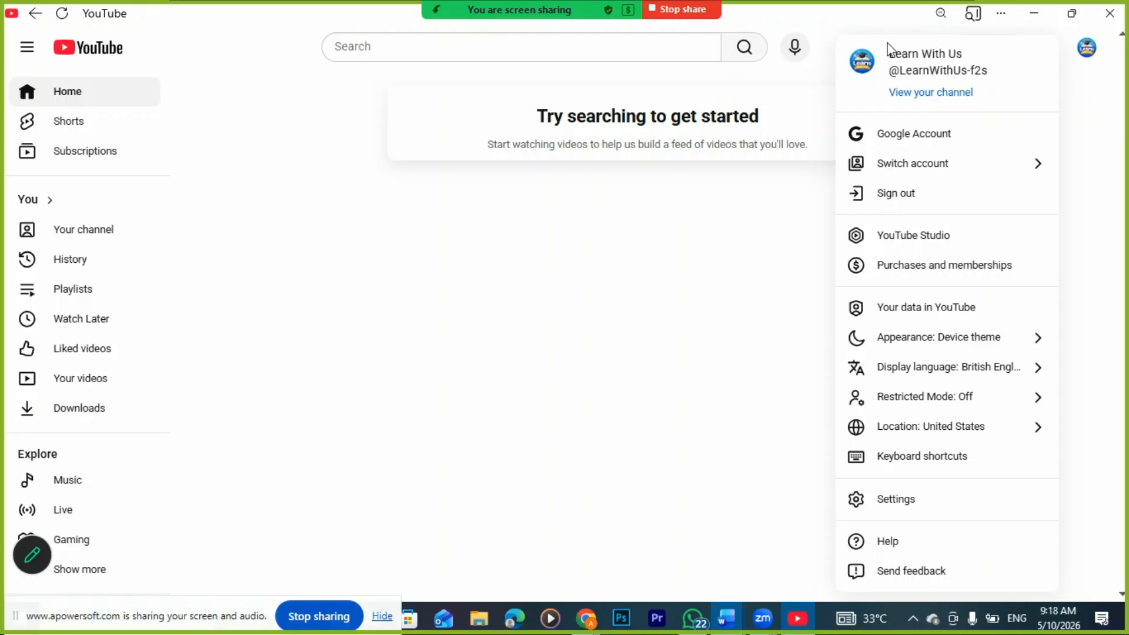
{"action": "left_click", "coordinate": [953, 94]}
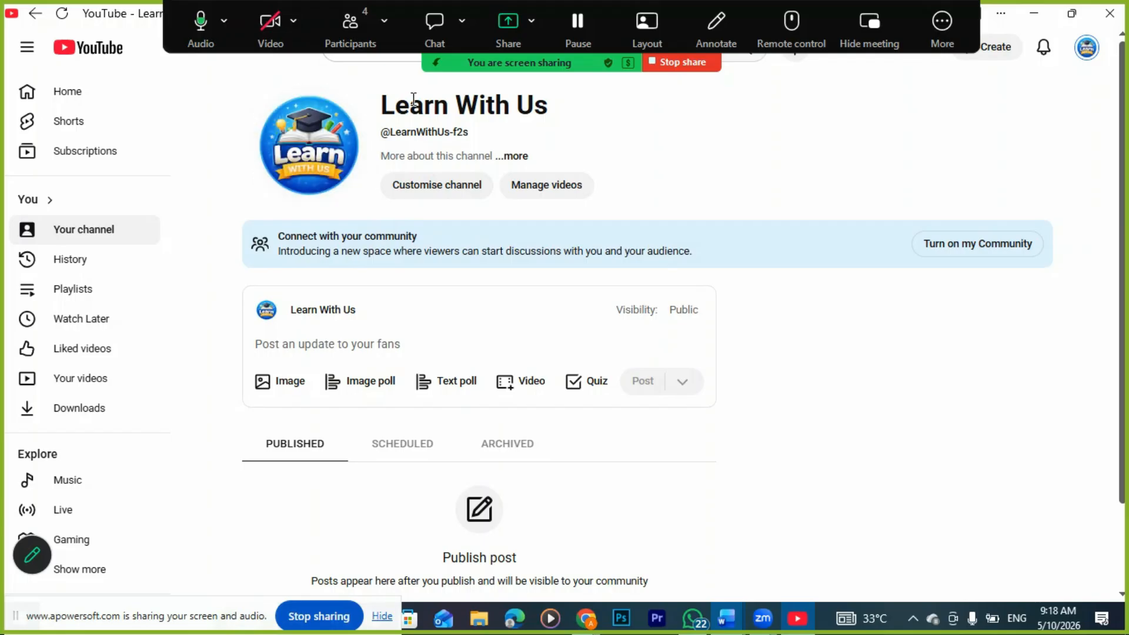
Open YouTube Studio for the Learn With Us channel.
{"action": "mouse_move", "coordinate": [728, 617]}
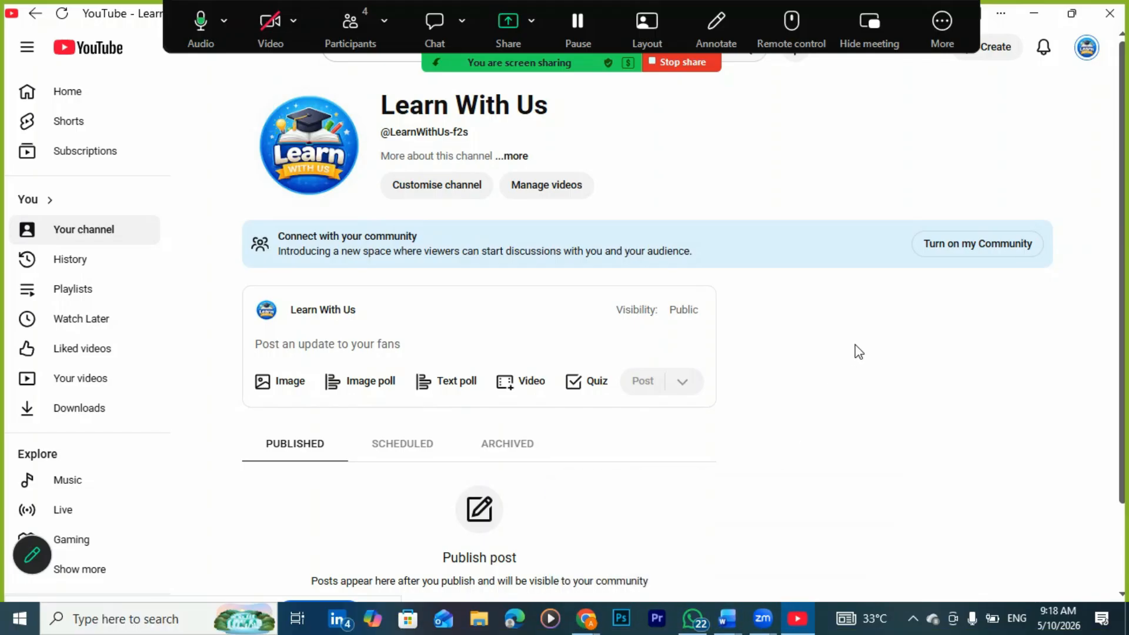
{"action": "mouse_move", "coordinate": [760, 624]}
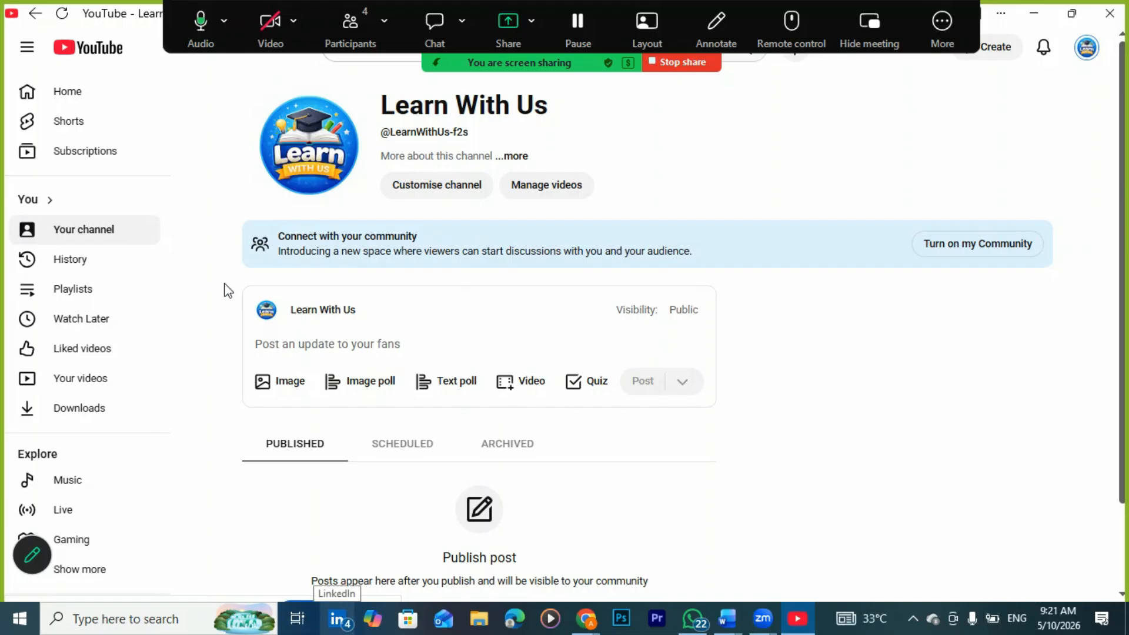
{"action": "mouse_move", "coordinate": [326, 154]}
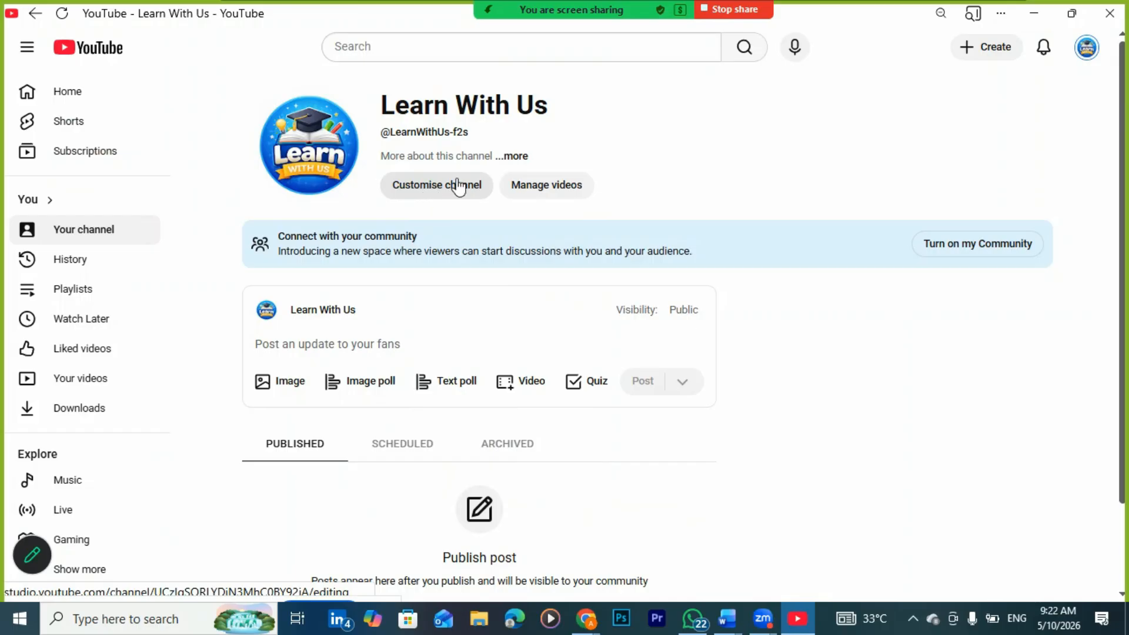
{"action": "left_click", "coordinate": [1086, 48]}
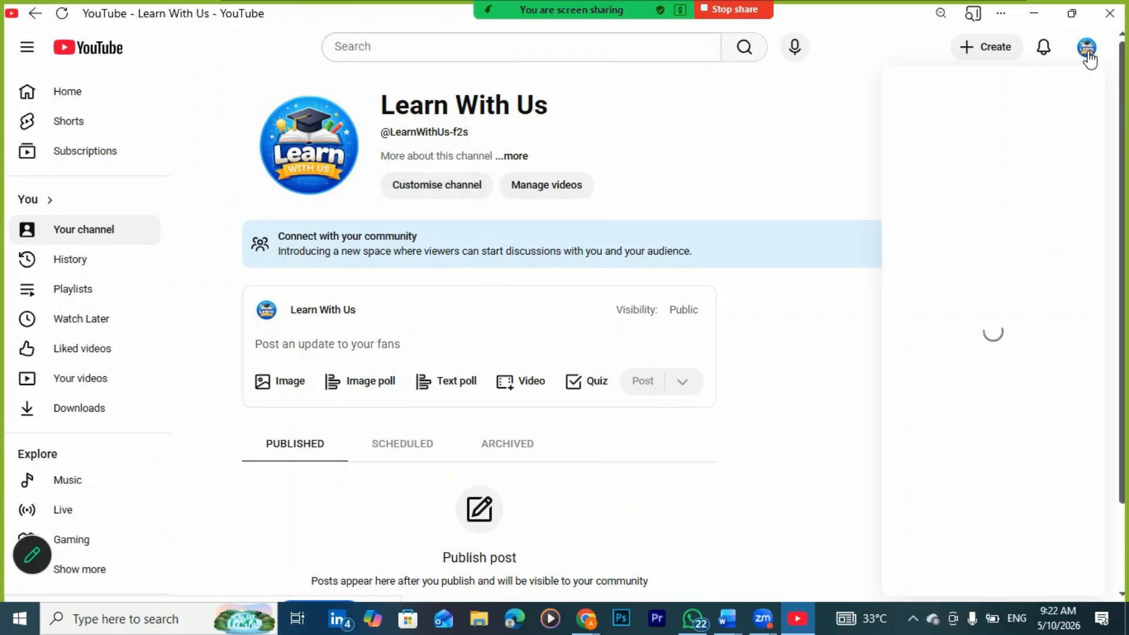
{"action": "left_click", "coordinate": [758, 173]}
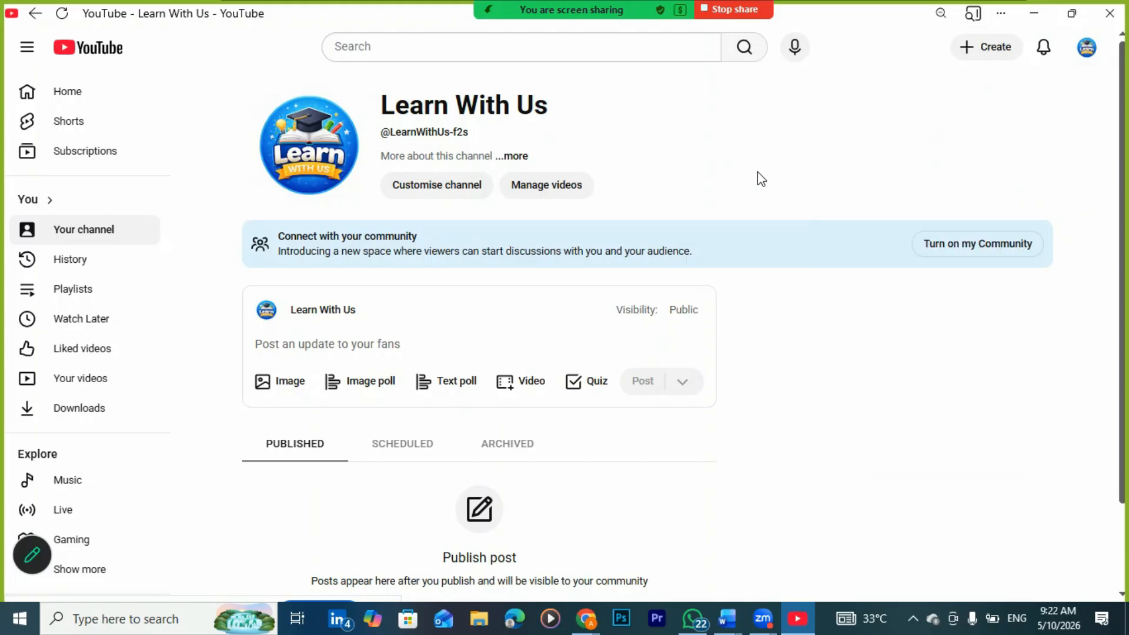
{"action": "left_click", "coordinate": [1087, 49]}
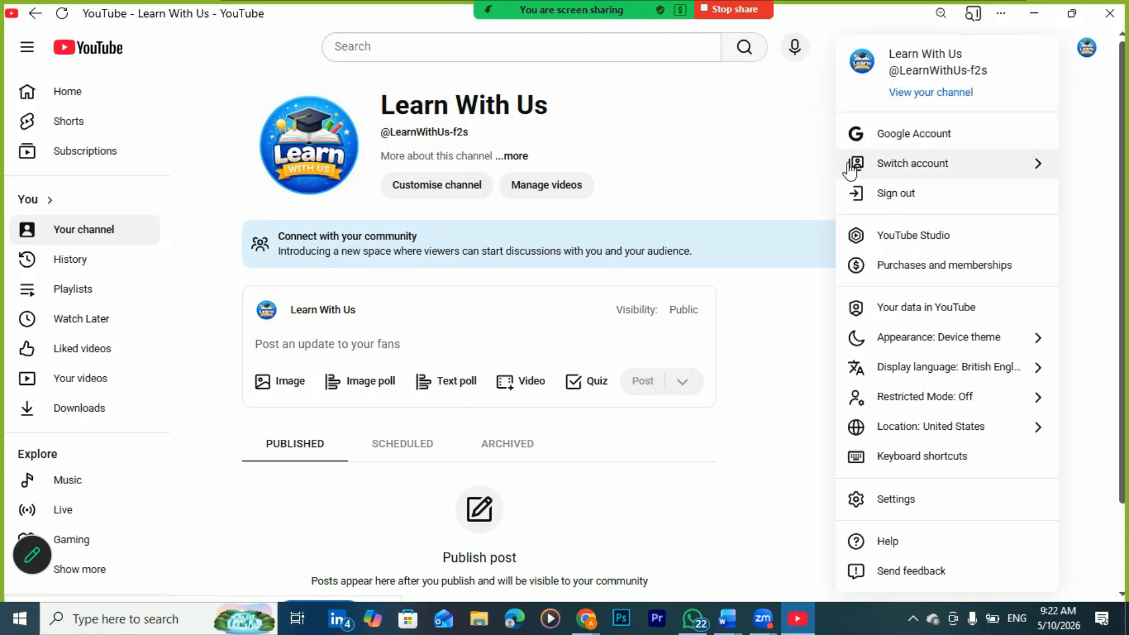
{"action": "left_click", "coordinate": [903, 238]}
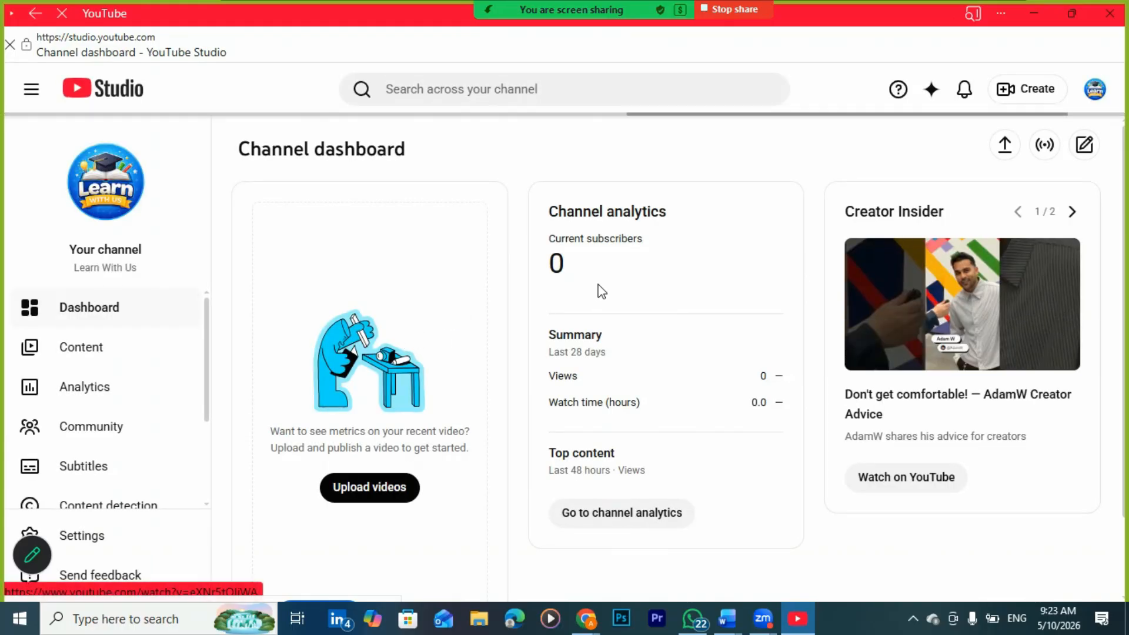
Look over the channel dashboard, including the video upload, Channel analytics and Creator Insider cards.
{"action": "scroll", "coordinate": [635, 282], "scroll_direction": "down", "scroll_amount": 2}
{"action": "scroll", "coordinate": [635, 282], "scroll_direction": "up", "scroll_amount": 2}
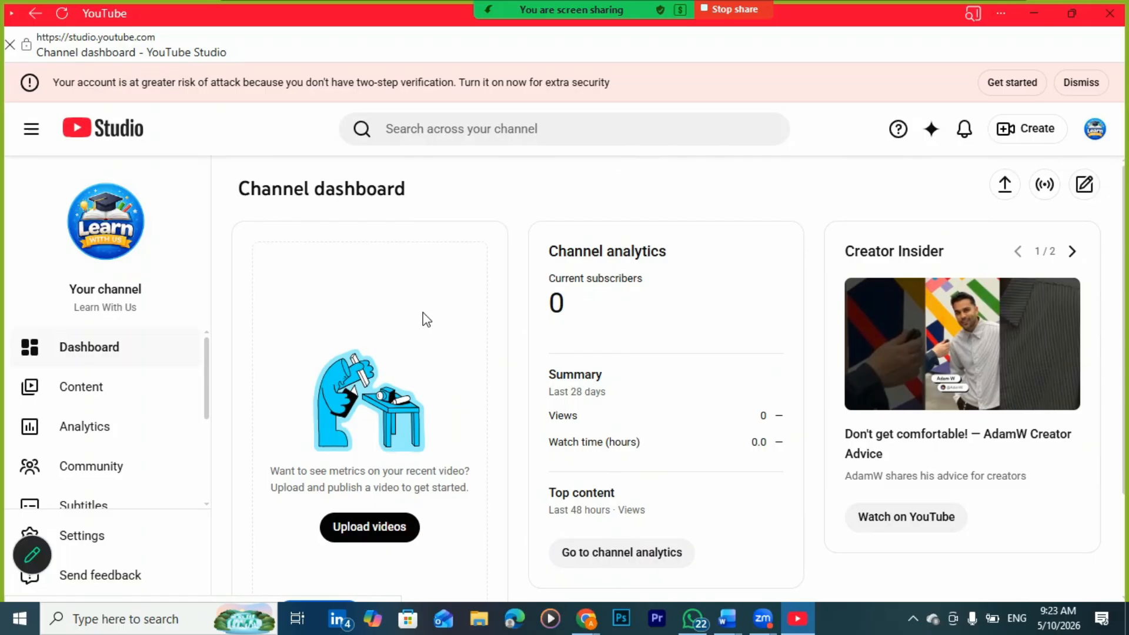
{"action": "scroll", "coordinate": [454, 306], "scroll_direction": "down", "scroll_amount": 1}
{"action": "scroll", "coordinate": [455, 307], "scroll_direction": "down", "scroll_amount": 1}
{"action": "scroll", "coordinate": [459, 301], "scroll_direction": "up", "scroll_amount": 2}
{"action": "scroll", "coordinate": [478, 288], "scroll_direction": "down", "scroll_amount": 3}
{"action": "scroll", "coordinate": [478, 288], "scroll_direction": "up", "scroll_amount": 3}
{"action": "left_click", "coordinate": [763, 617]}
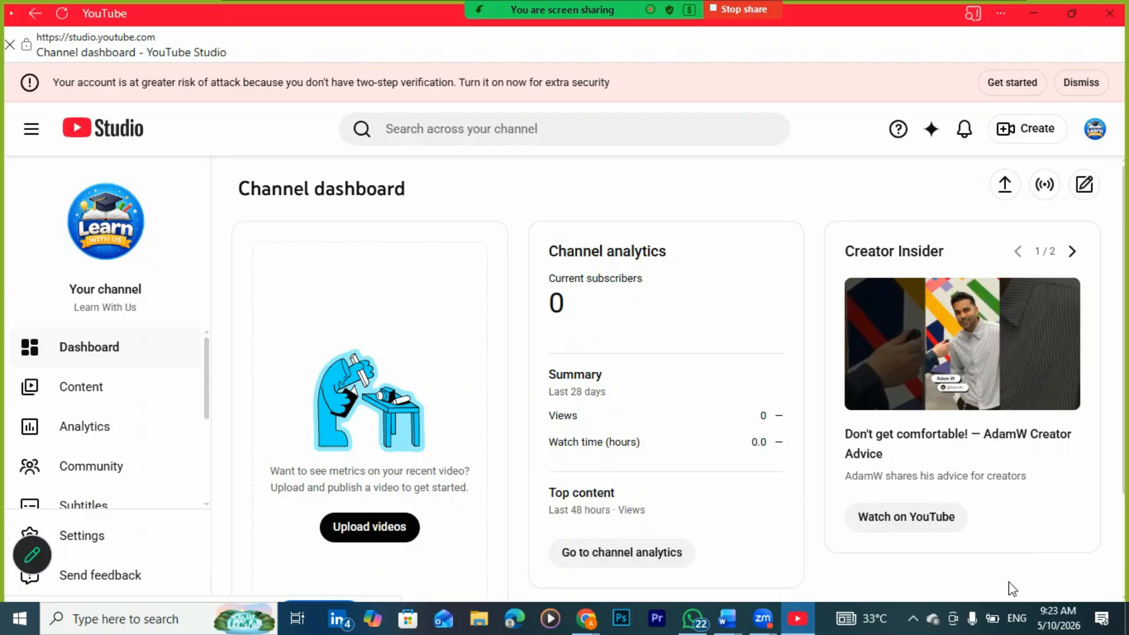
{"action": "scroll", "coordinate": [270, 280], "scroll_direction": "down", "scroll_amount": 2}
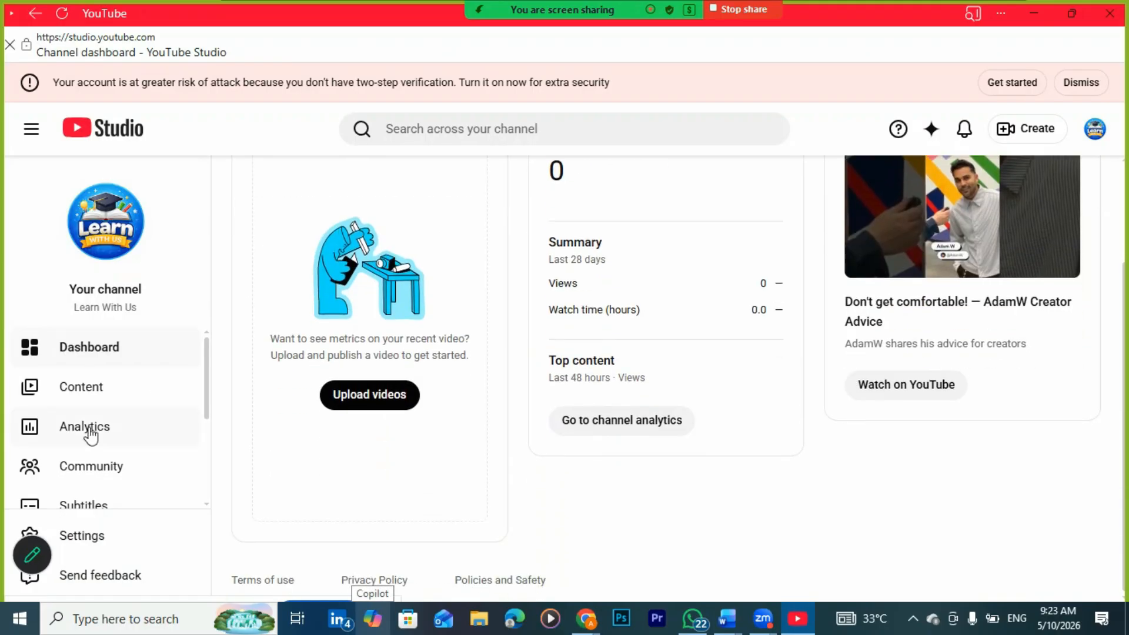
Open the Channel section with its basic info in the YouTube Studio settings.
{"action": "scroll", "coordinate": [89, 434], "scroll_direction": "down", "scroll_amount": 3}
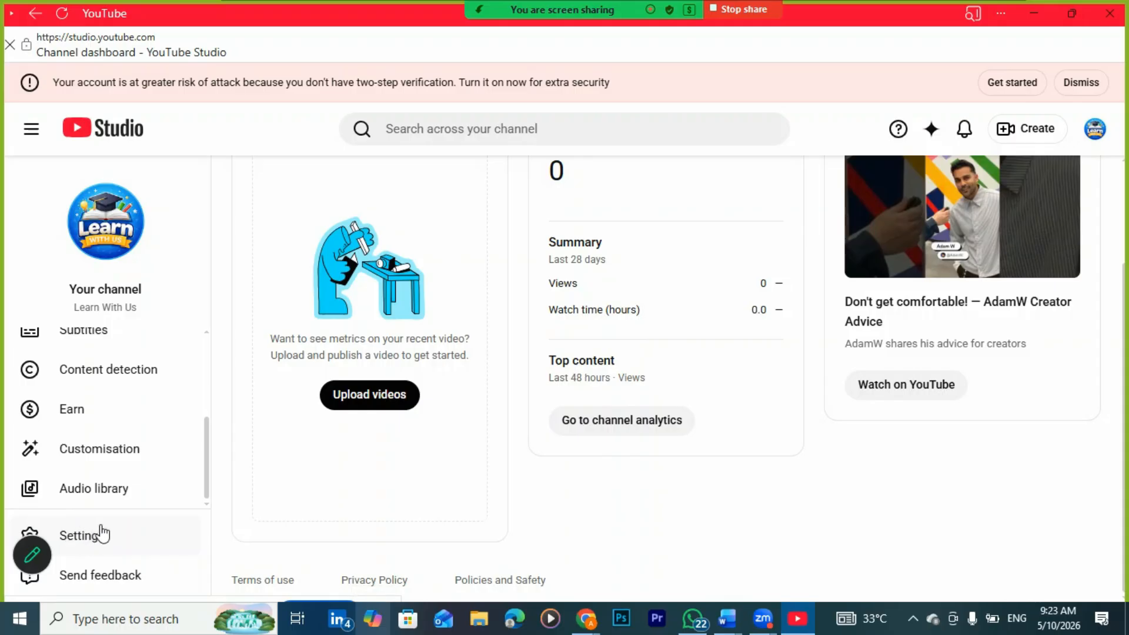
{"action": "left_click", "coordinate": [87, 536]}
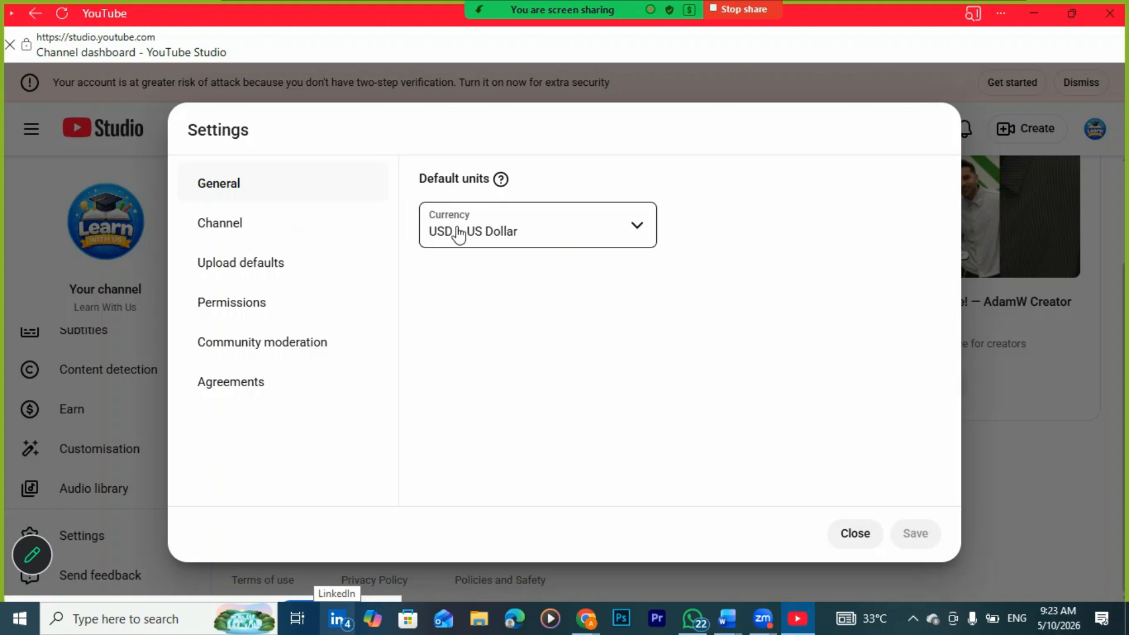
{"action": "left_click", "coordinate": [234, 226]}
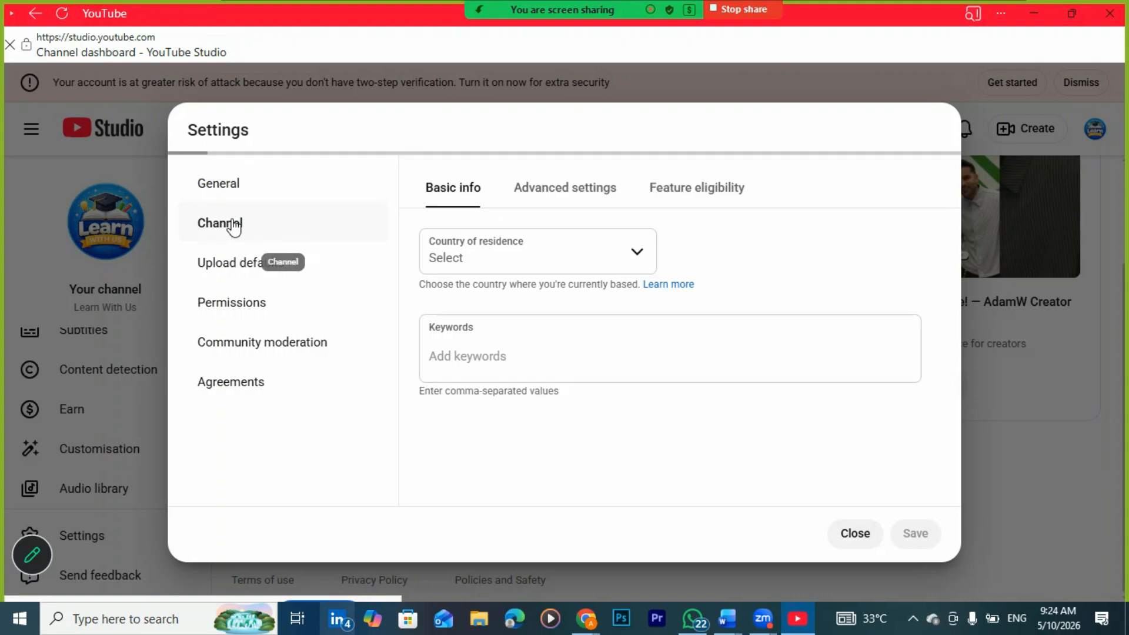
Set the channel's country of residence to United States.
{"action": "left_click", "coordinate": [639, 254]}
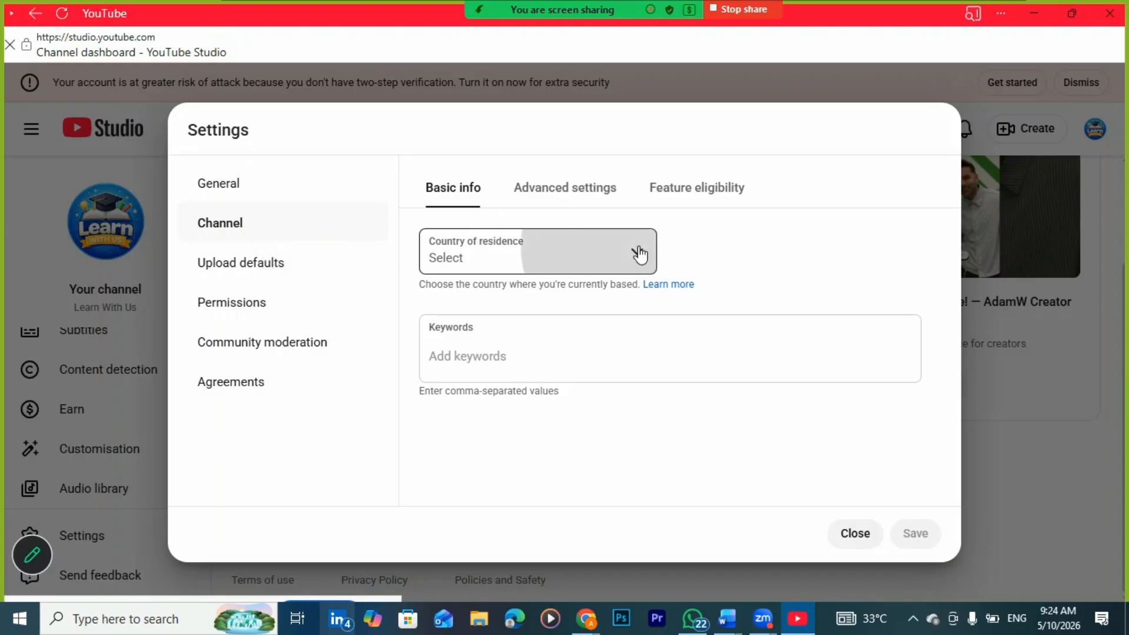
{"action": "left_click", "coordinate": [772, 229]}
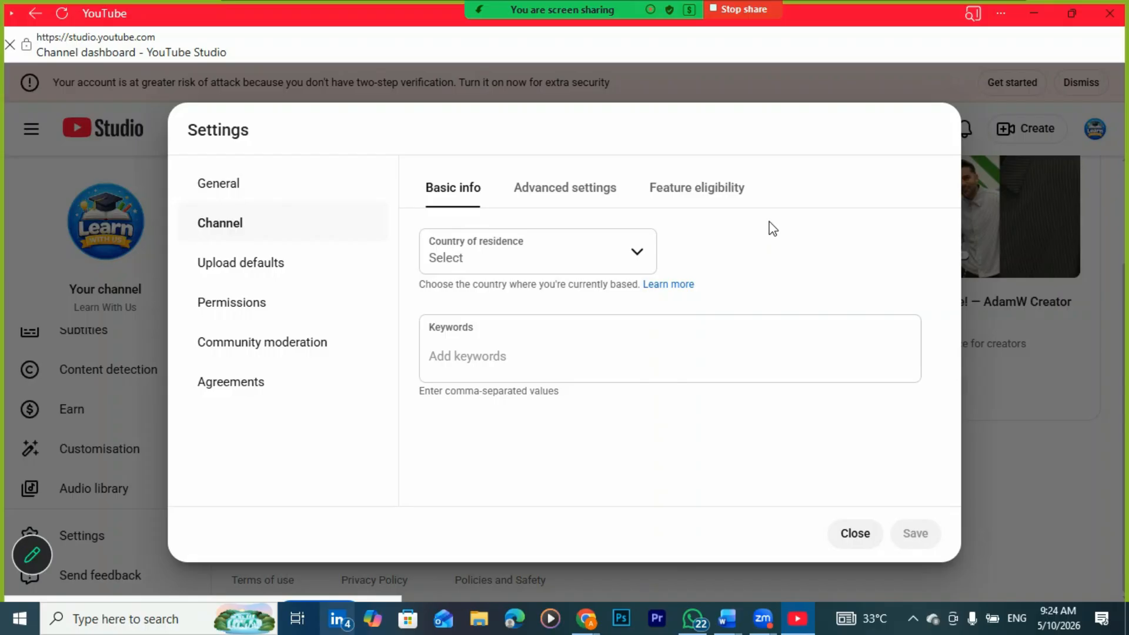
{"action": "left_click", "coordinate": [637, 258]}
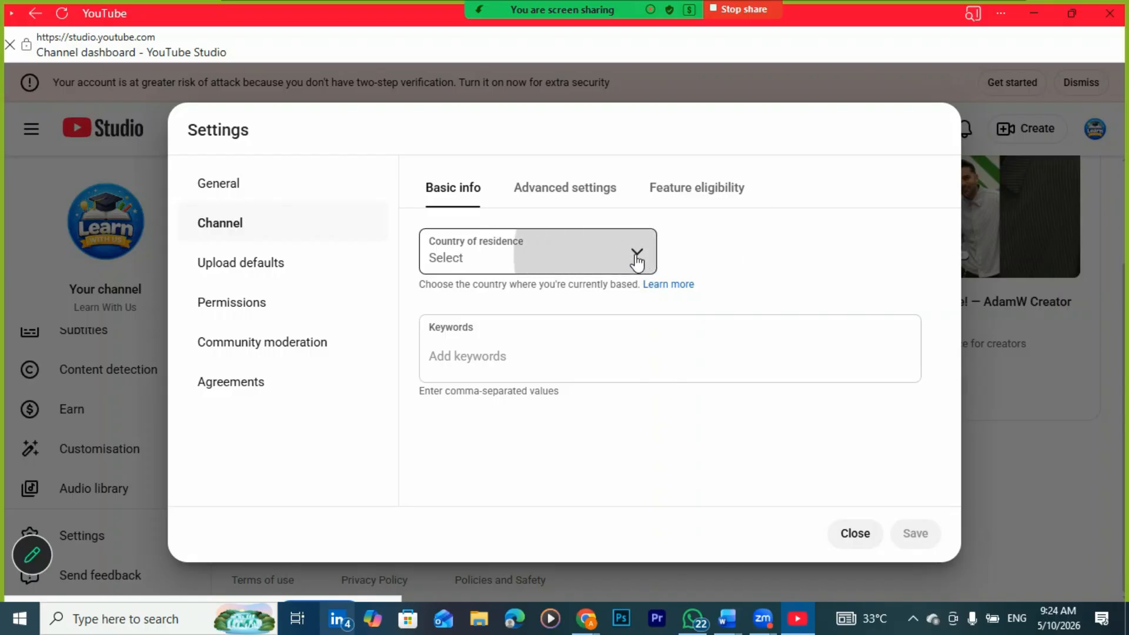
{"action": "scroll", "coordinate": [499, 332], "scroll_direction": "down", "scroll_amount": 10}
{"action": "scroll", "coordinate": [499, 341], "scroll_direction": "down", "scroll_amount": 20}
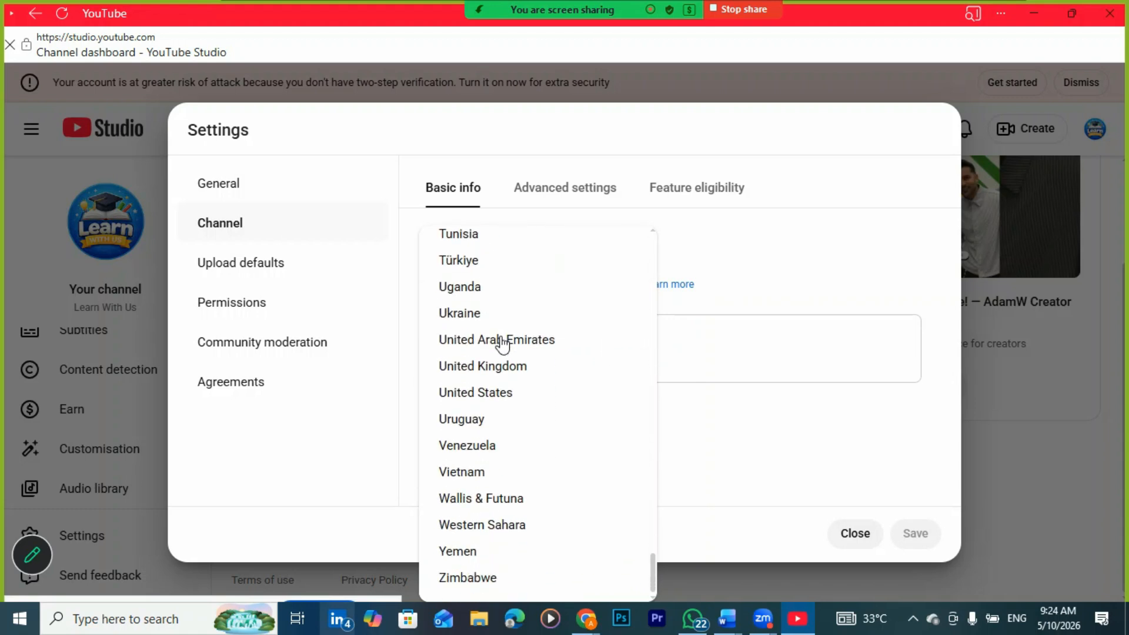
{"action": "left_click", "coordinate": [494, 393]}
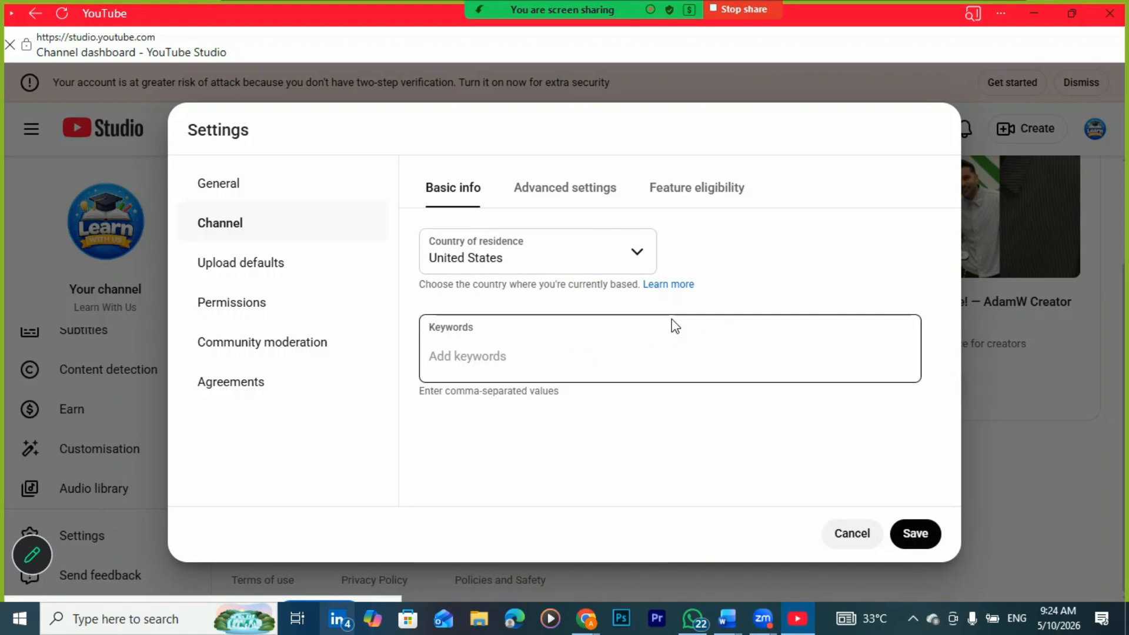
Activate the channel keywords field for entry and switch to ChatGPT in Chrome.
{"action": "left_click", "coordinate": [587, 350]}
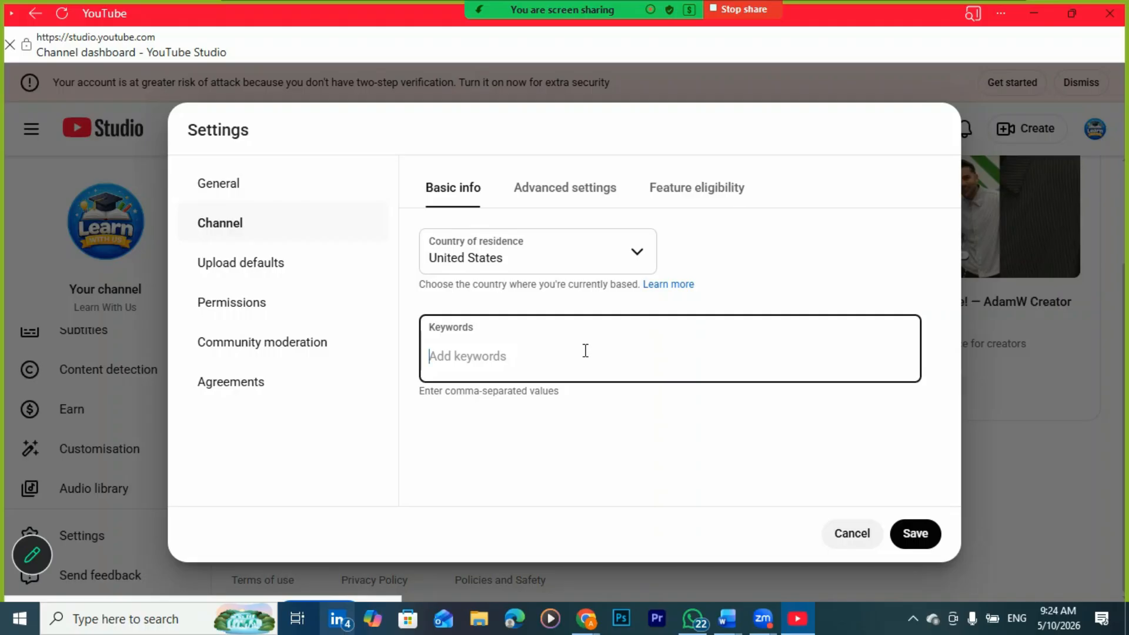
{"action": "left_click", "coordinate": [585, 618]}
{"action": "mouse_move", "coordinate": [609, 5]}
{"action": "left_click_drag", "start_coordinate": [578, 11], "coordinate": [641, 44]}
{"action": "left_click", "coordinate": [606, 18]}
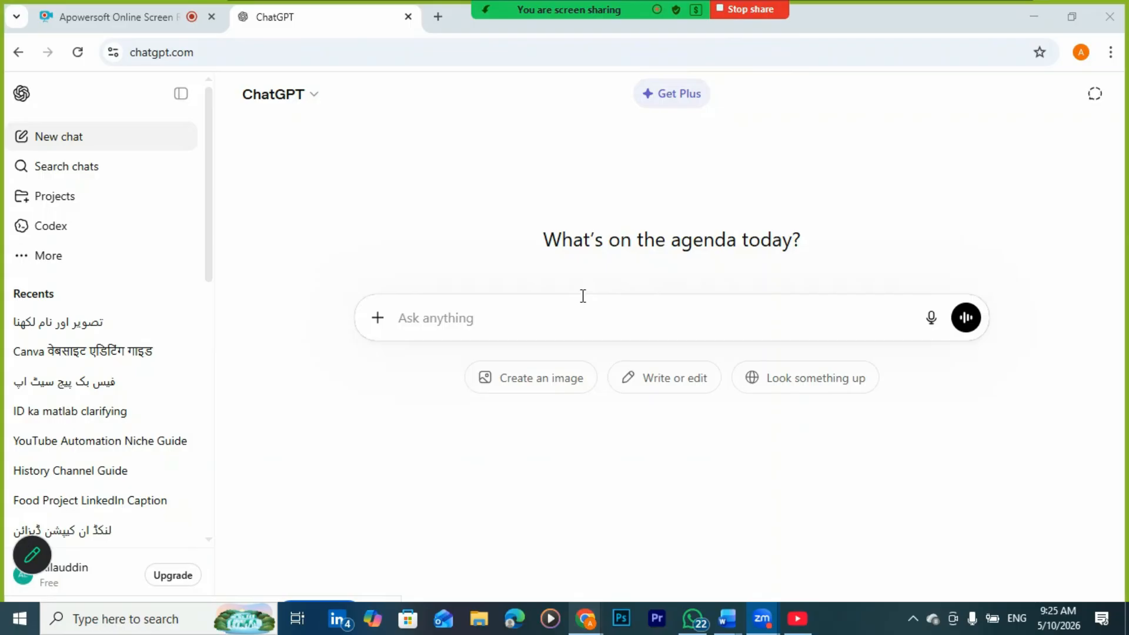
Dictate and send a Hindi prompt asking for ranking, in-demand and trending keywords for a YouTube channel about success motivational stories.
{"action": "left_click", "coordinate": [932, 318]}
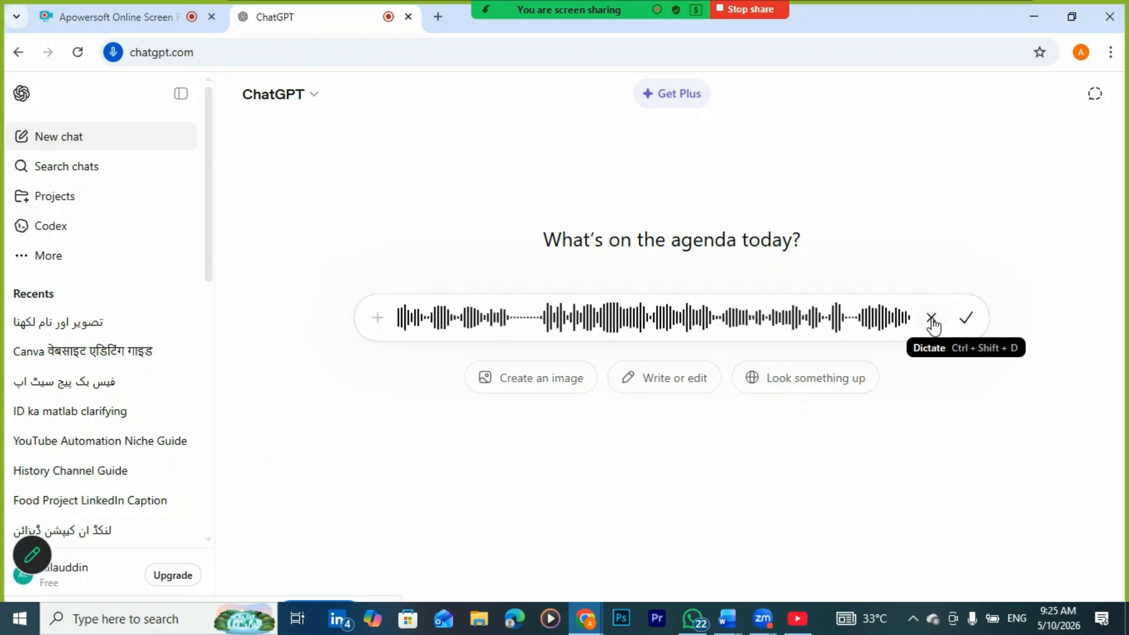
{"action": "left_click", "coordinate": [965, 319]}
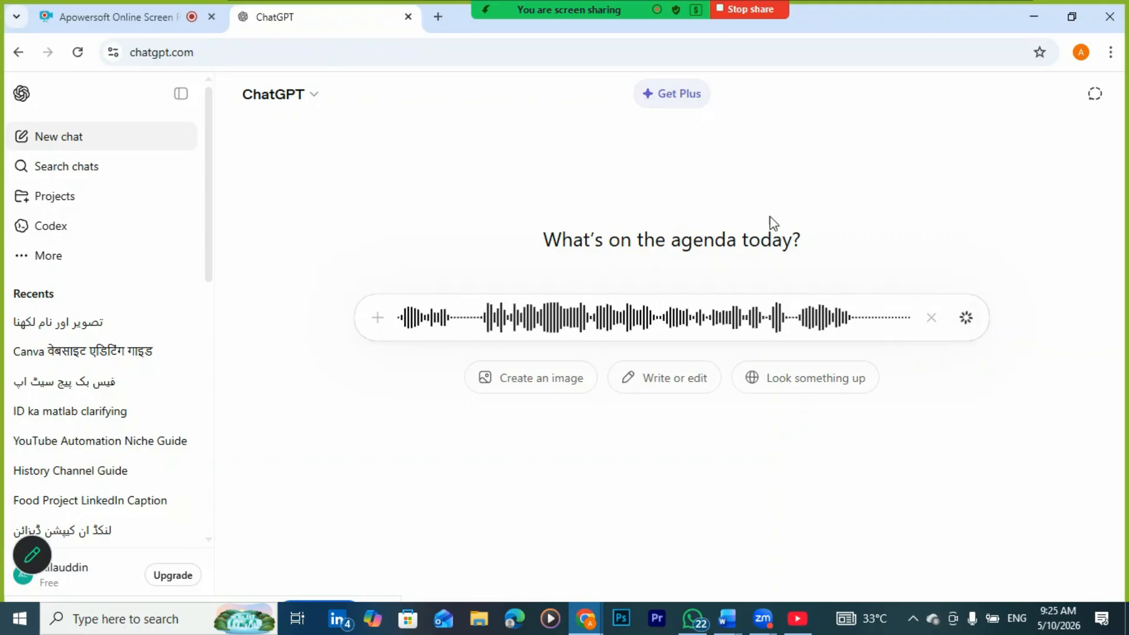
{"action": "mouse_move", "coordinate": [618, 7]}
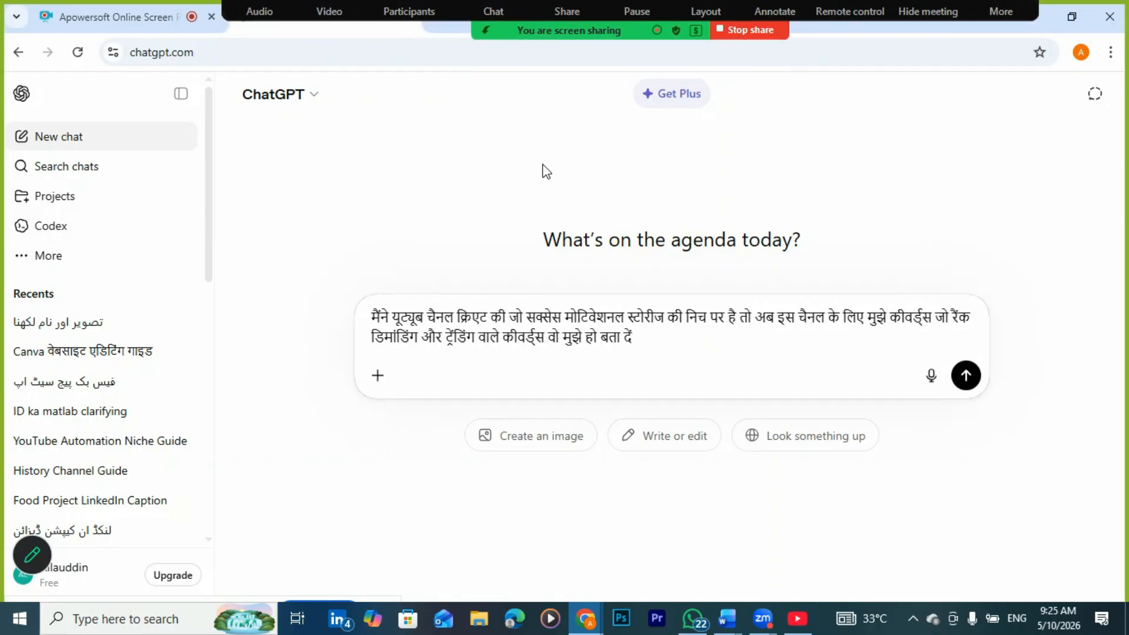
{"action": "left_click", "coordinate": [966, 379]}
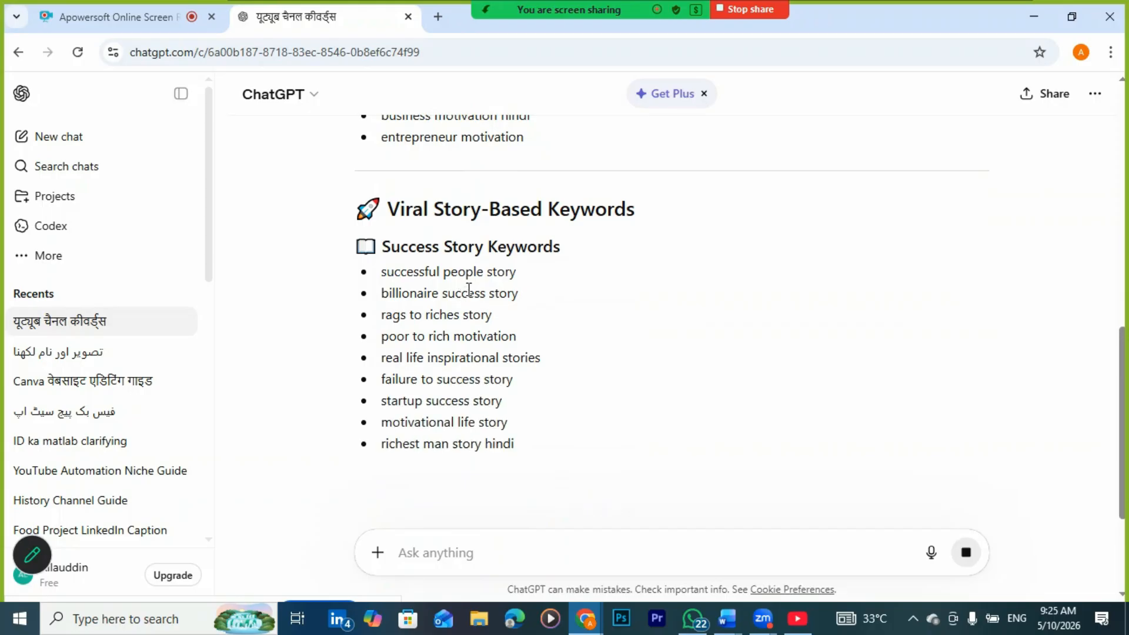
Copy the Success Motivation Keywords list, from "success motivation hindi" to "entrepreneur motivation", and return to the channel keywords in YouTube Studio.
{"action": "scroll", "coordinate": [479, 271], "scroll_direction": "up", "scroll_amount": 7}
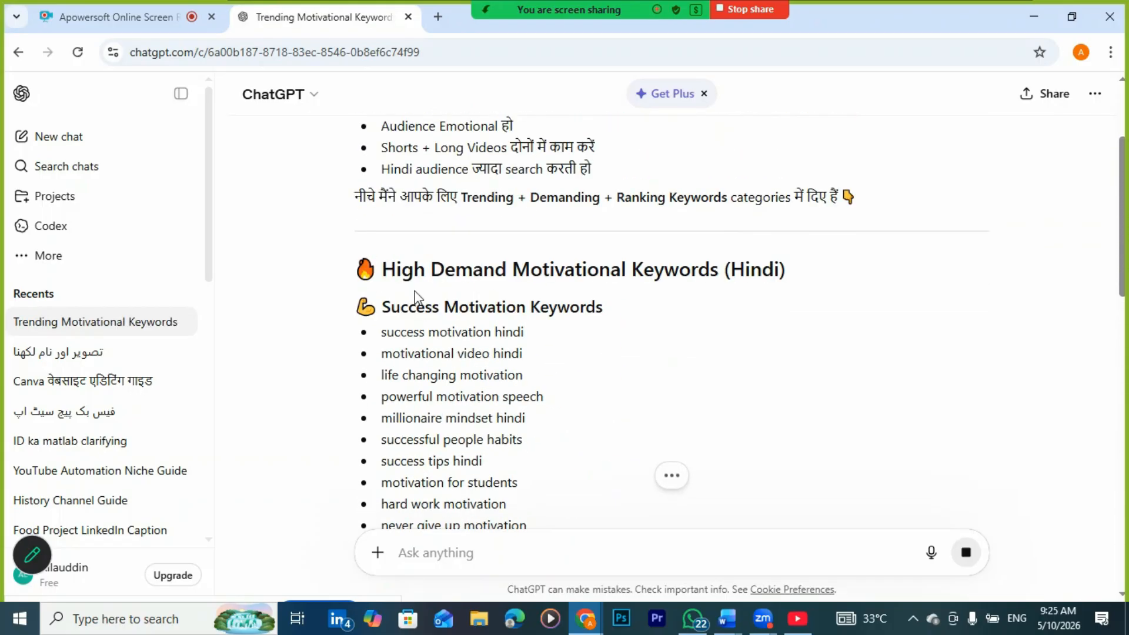
{"action": "scroll", "coordinate": [471, 264], "scroll_direction": "down", "scroll_amount": 3}
{"action": "left_click_drag", "start_coordinate": [381, 167], "coordinate": [556, 477]}
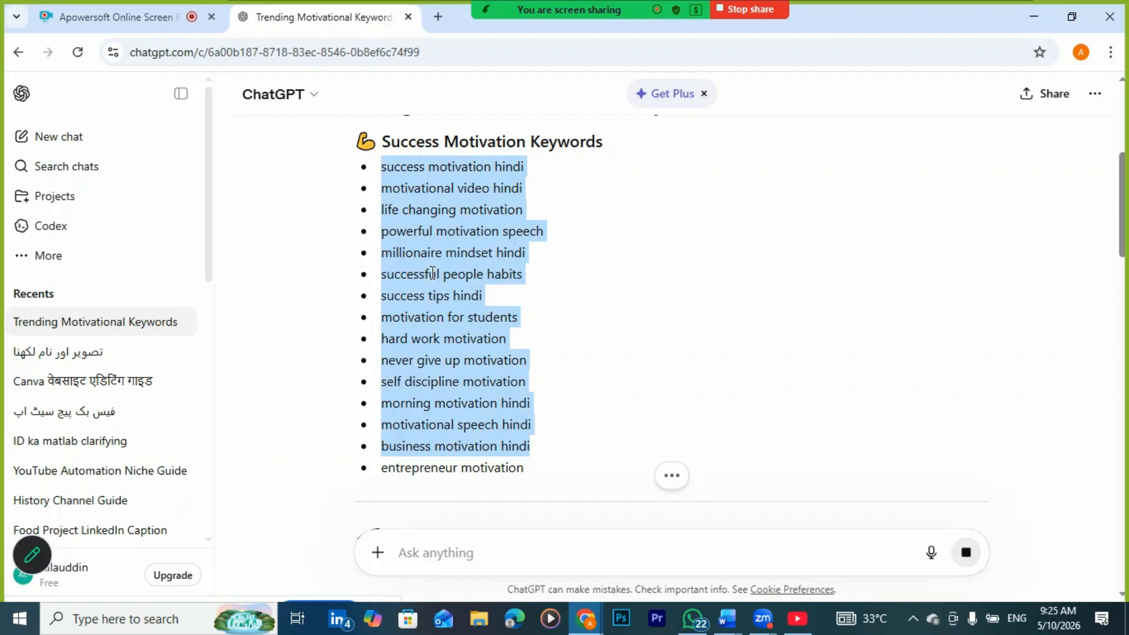
{"action": "left_click_drag", "start_coordinate": [379, 166], "coordinate": [542, 496]}
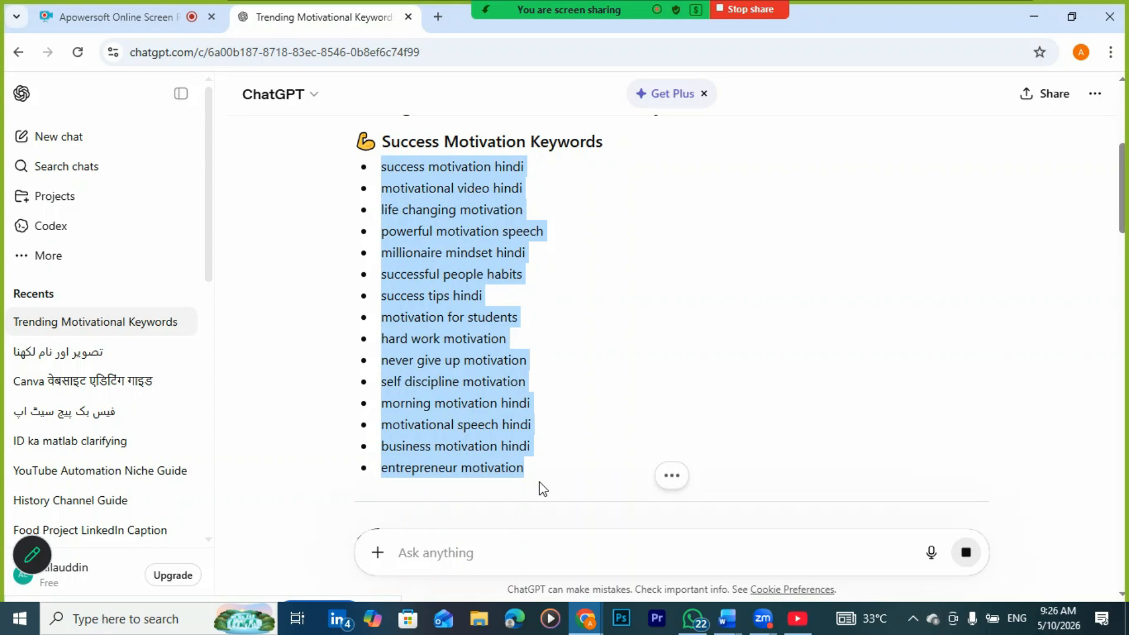
{"action": "mouse_move", "coordinate": [798, 619]}
{"action": "left_click", "coordinate": [782, 524]}
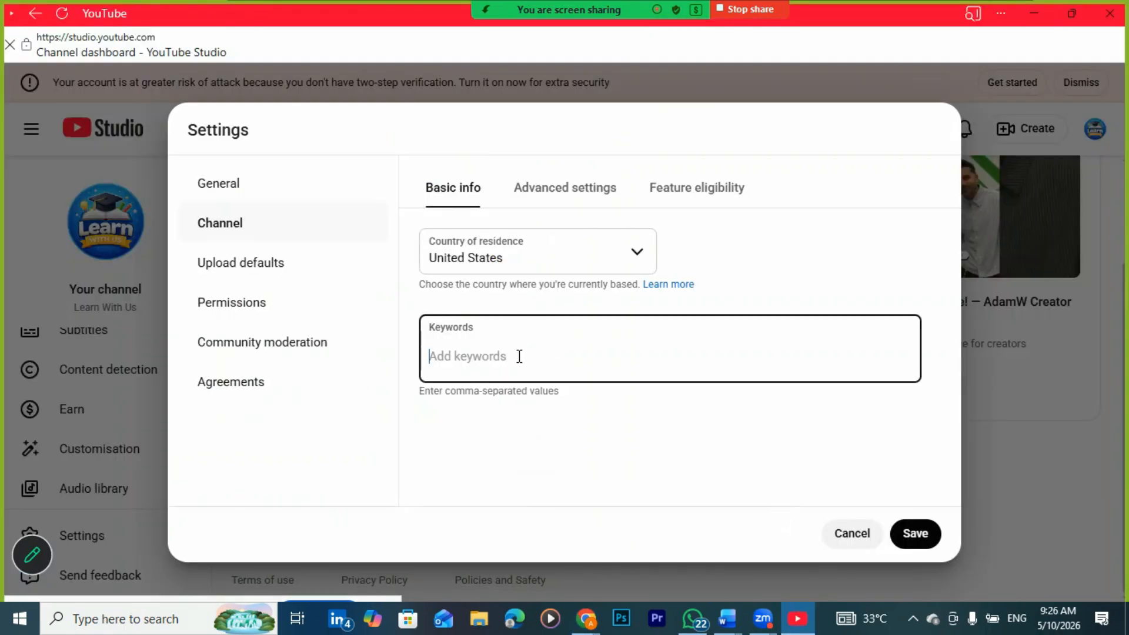
{"action": "type", "text": "v"}
{"action": "key", "text": "BackSpace"}
{"action": "mouse_move", "coordinate": [585, 618]}
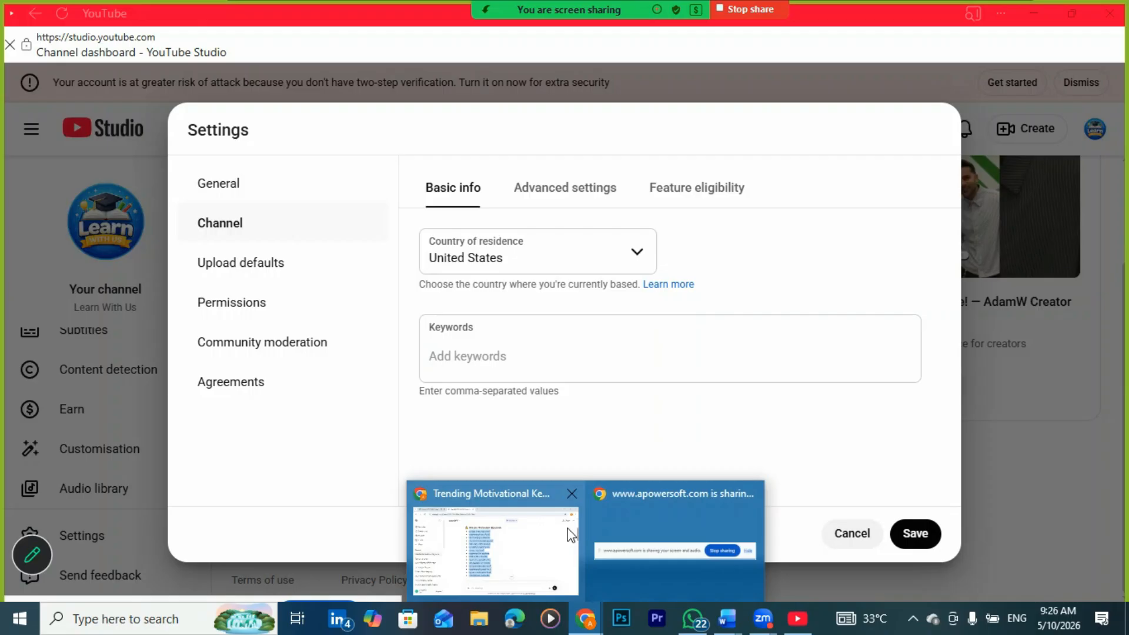
{"action": "left_click", "coordinate": [531, 568]}
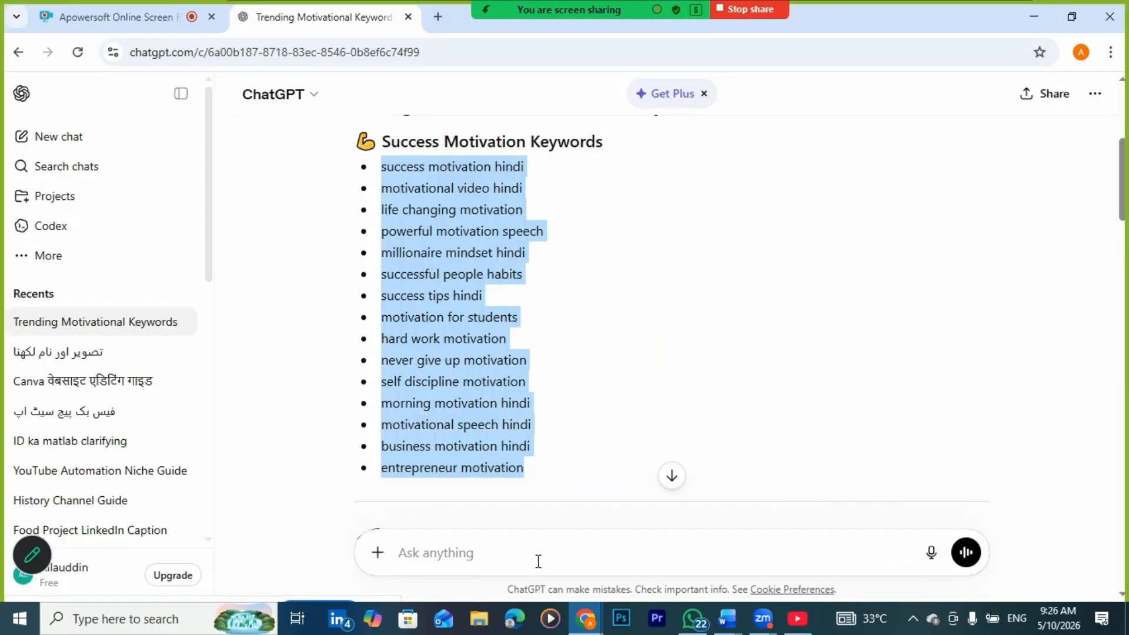
{"action": "left_click", "coordinate": [798, 619]}
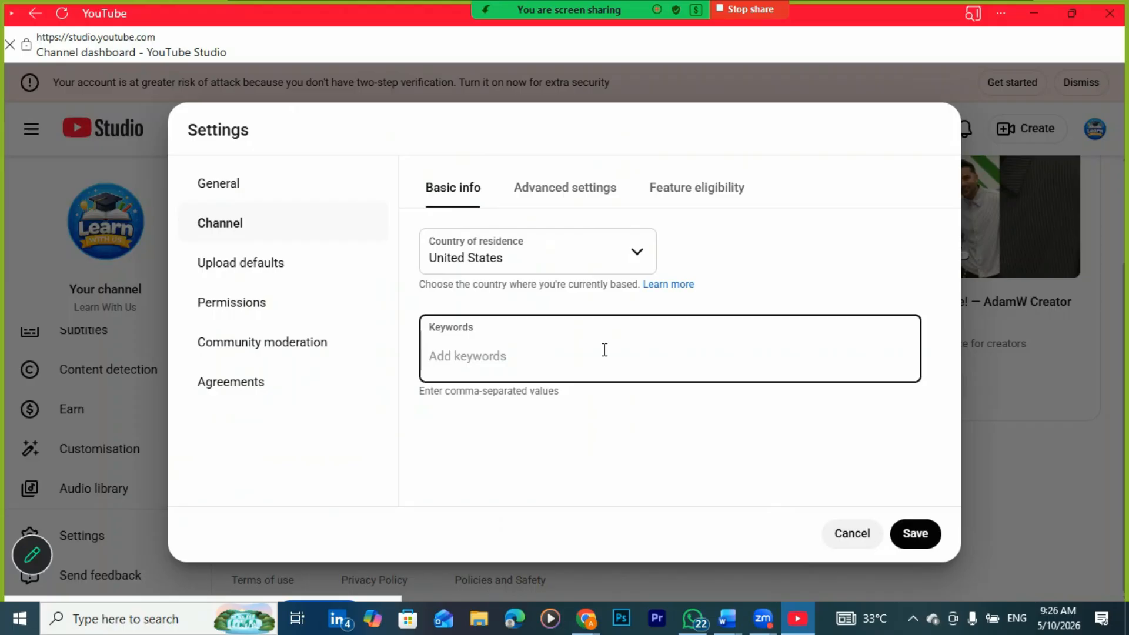
Switch to ChatGPT in Chrome and send the follow-up prompt "separate by commas" for the keyword list.
{"action": "mouse_move", "coordinate": [585, 619]}
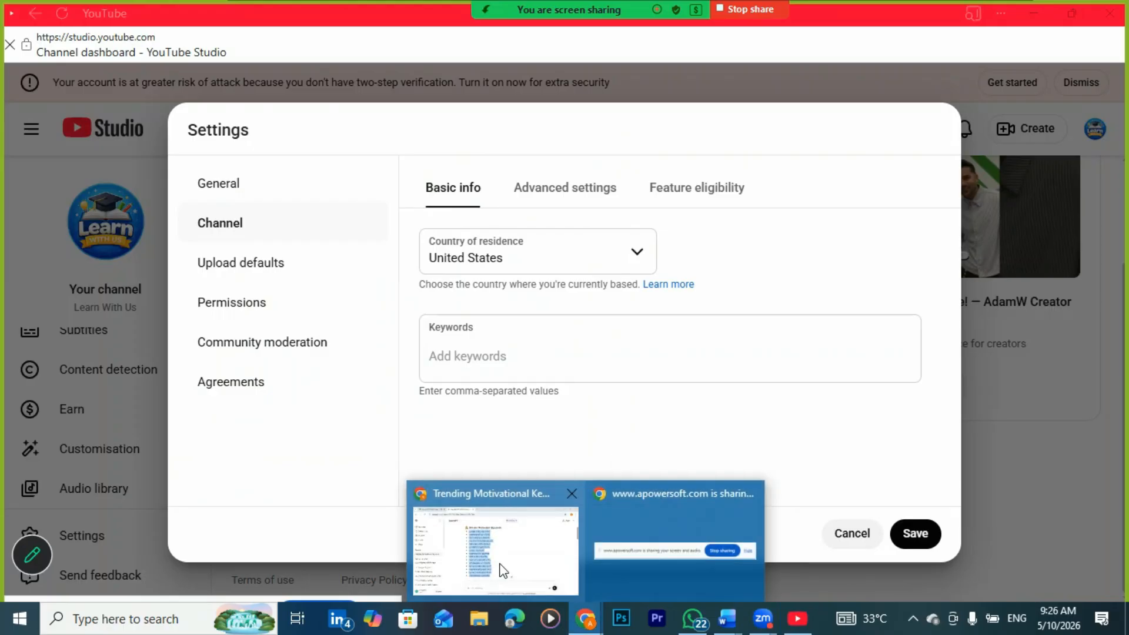
{"action": "left_click", "coordinate": [502, 571]}
{"action": "left_click", "coordinate": [468, 551]}
{"action": "type", "text": "s"}
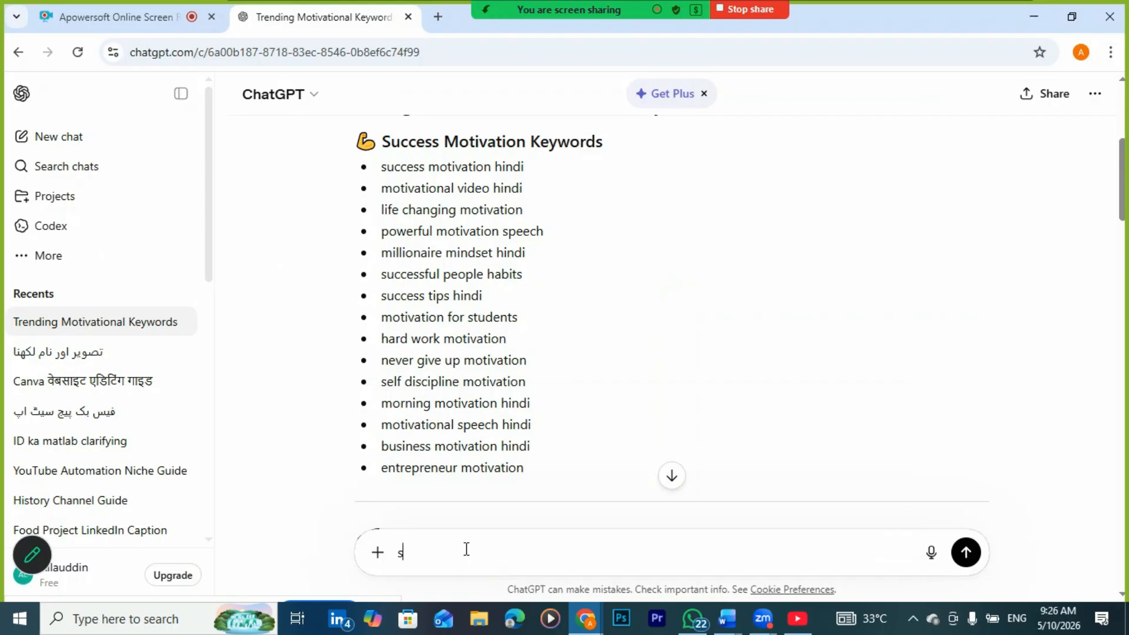
{"action": "type", "text": "eparate by commas"}
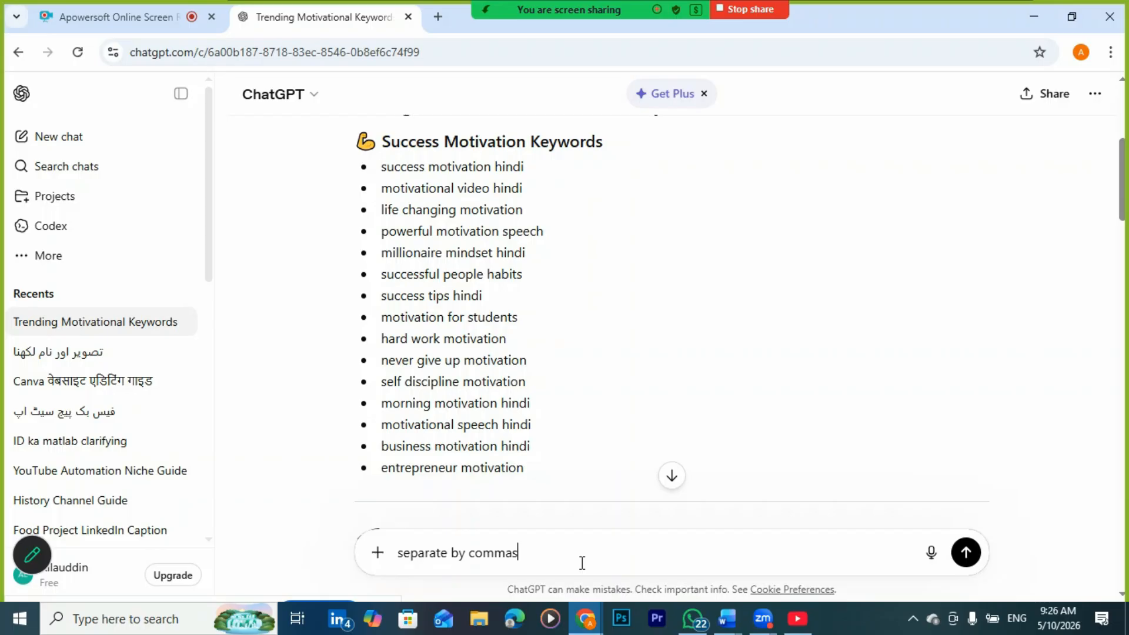
{"action": "key", "text": "Return"}
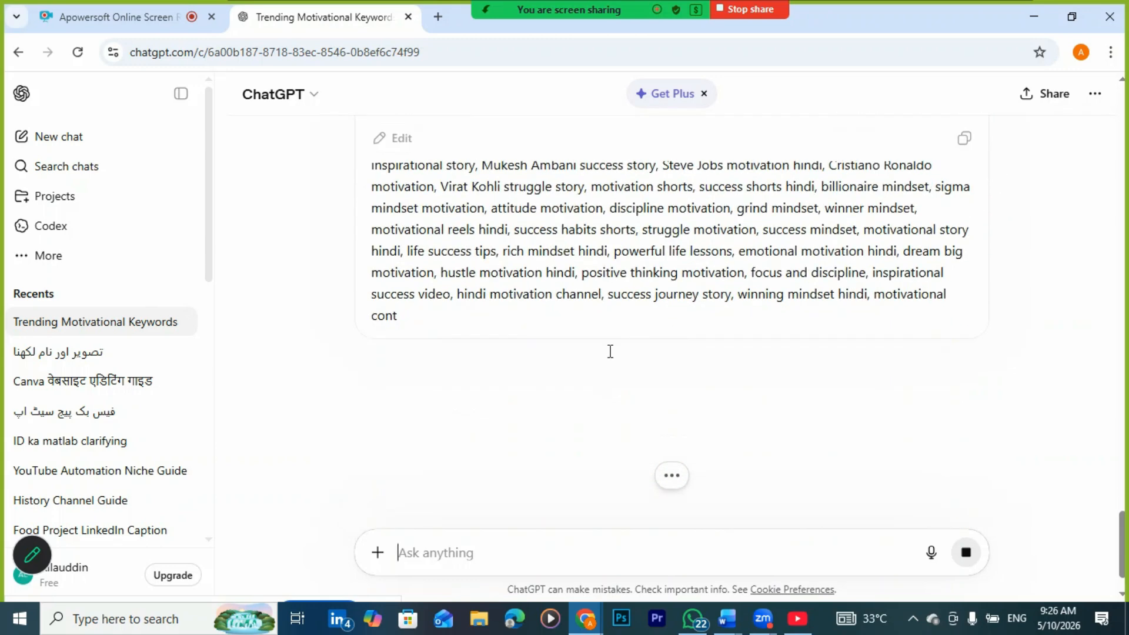
Copy the whole comma-separated keyword list from ChatGPT and paste it into the channel keywords in YouTube Studio.
{"action": "left_click", "coordinate": [964, 139]}
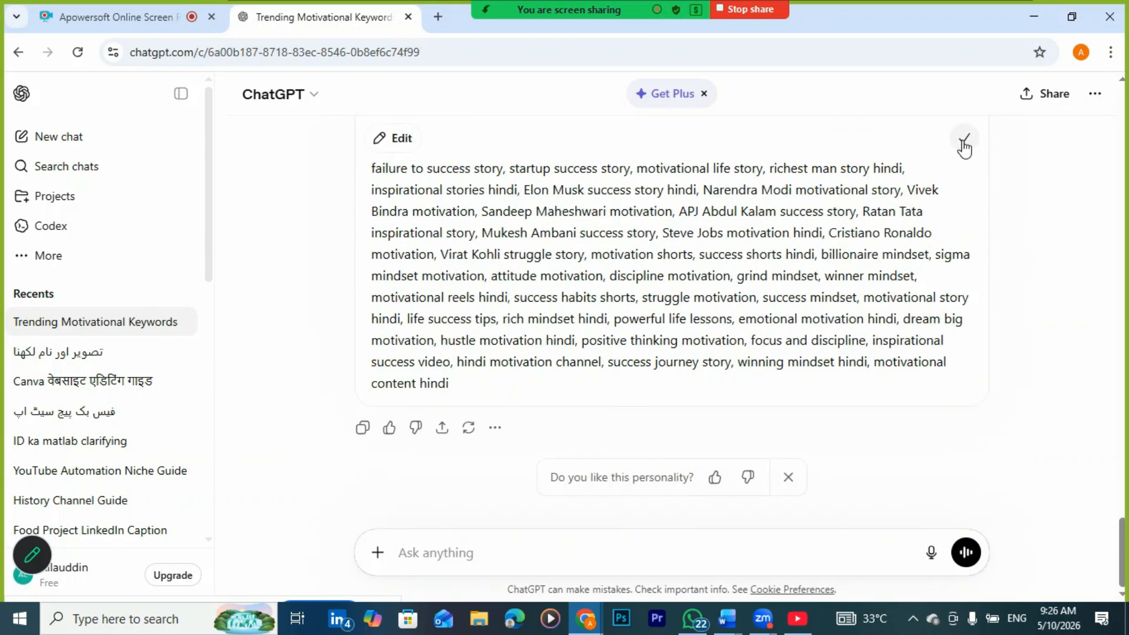
{"action": "mouse_move", "coordinate": [795, 623]}
{"action": "left_click", "coordinate": [795, 574]}
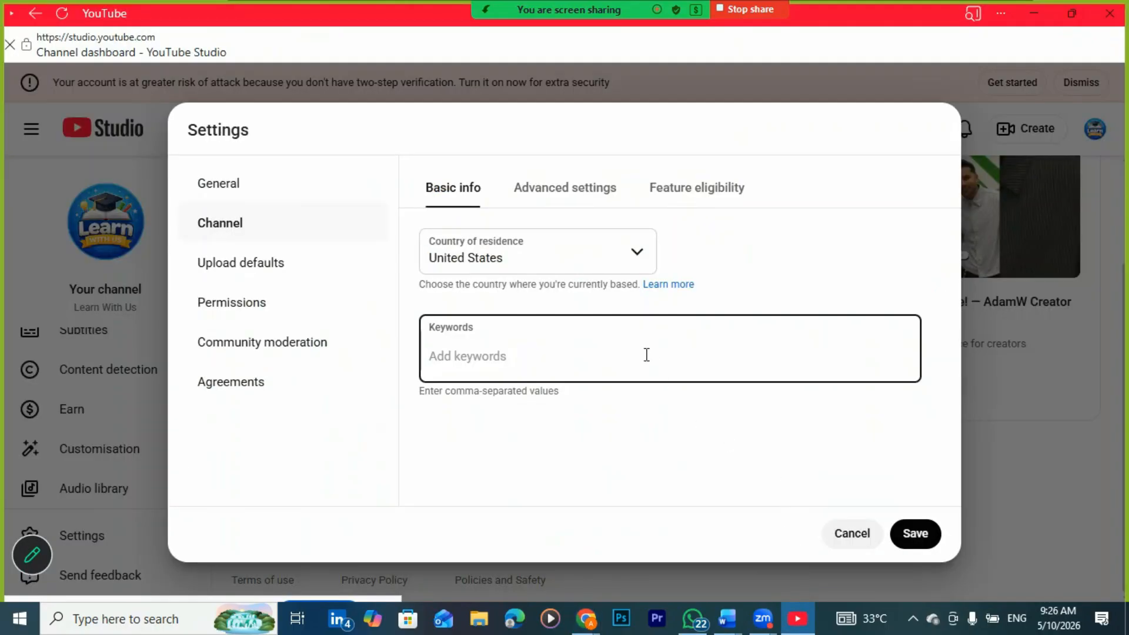
{"action": "key", "text": "ctrl+v"}
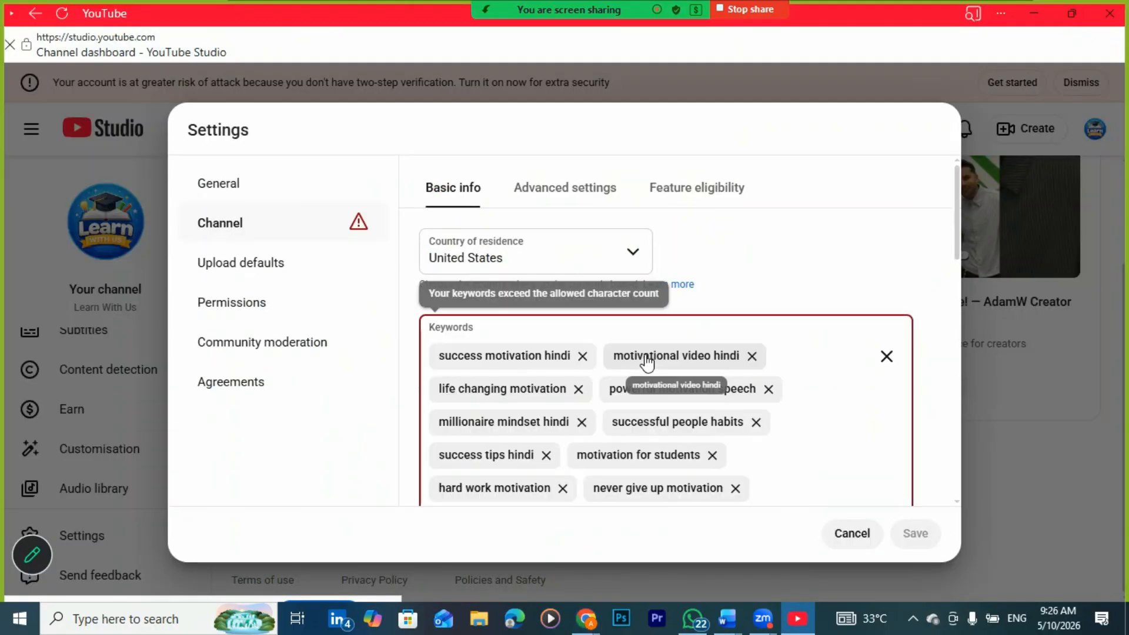
Remove individual keywords near the end of the list, such as "motivational content hindi" and "success journey story", and clear all channel keywords.
{"action": "scroll", "coordinate": [645, 376], "scroll_direction": "down", "scroll_amount": 5}
{"action": "scroll", "coordinate": [801, 420], "scroll_direction": "down", "scroll_amount": 5}
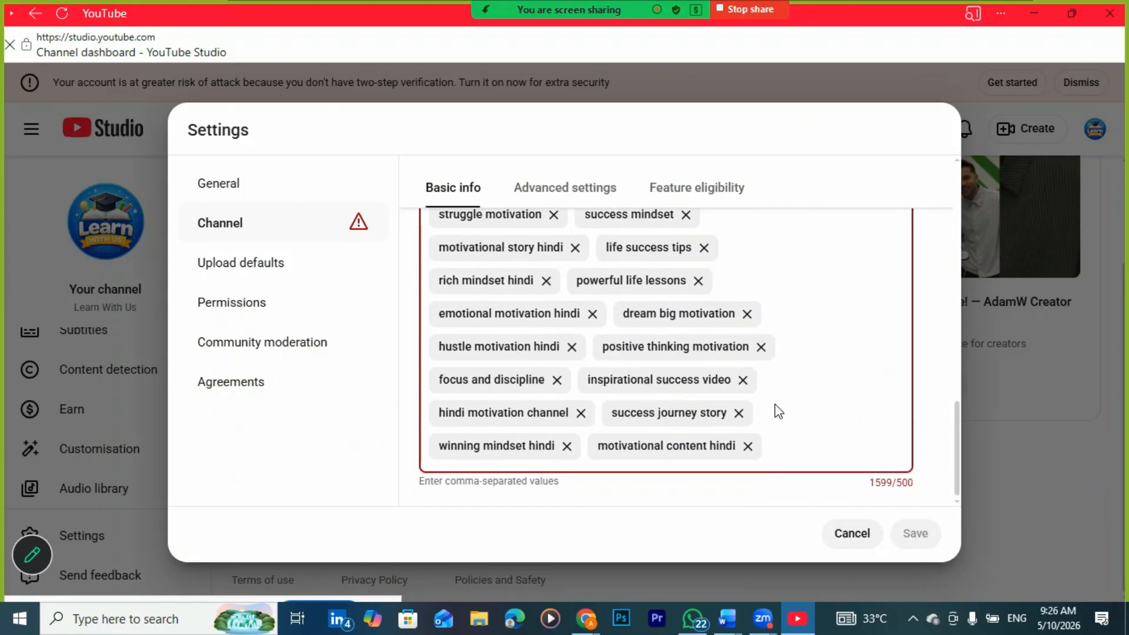
{"action": "left_click", "coordinate": [748, 439]}
{"action": "left_click", "coordinate": [738, 407]}
{"action": "left_click", "coordinate": [742, 407]}
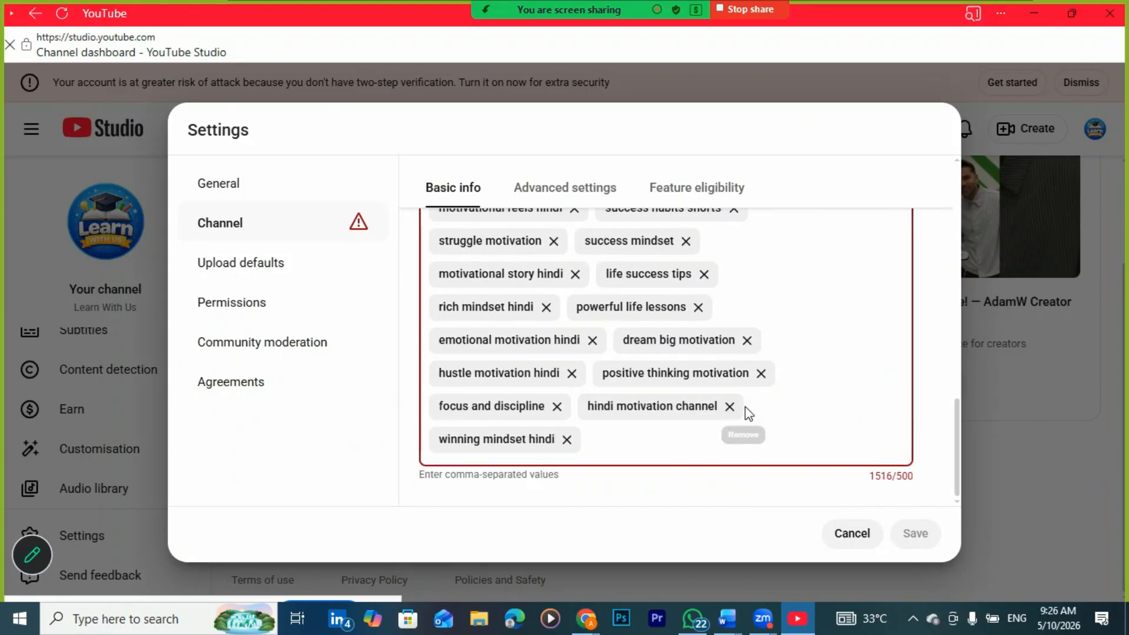
{"action": "left_click", "coordinate": [732, 407]}
{"action": "left_click", "coordinate": [761, 406]}
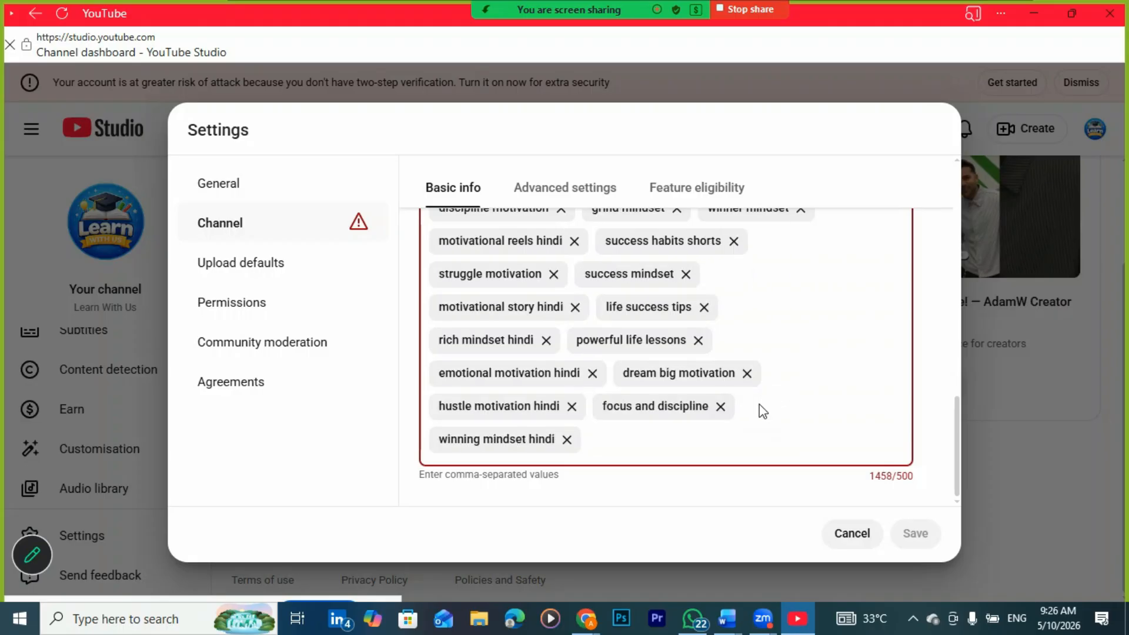
{"action": "left_click", "coordinate": [746, 374]}
{"action": "left_click", "coordinate": [755, 407]}
{"action": "left_click", "coordinate": [742, 407]}
{"action": "left_click", "coordinate": [699, 407]}
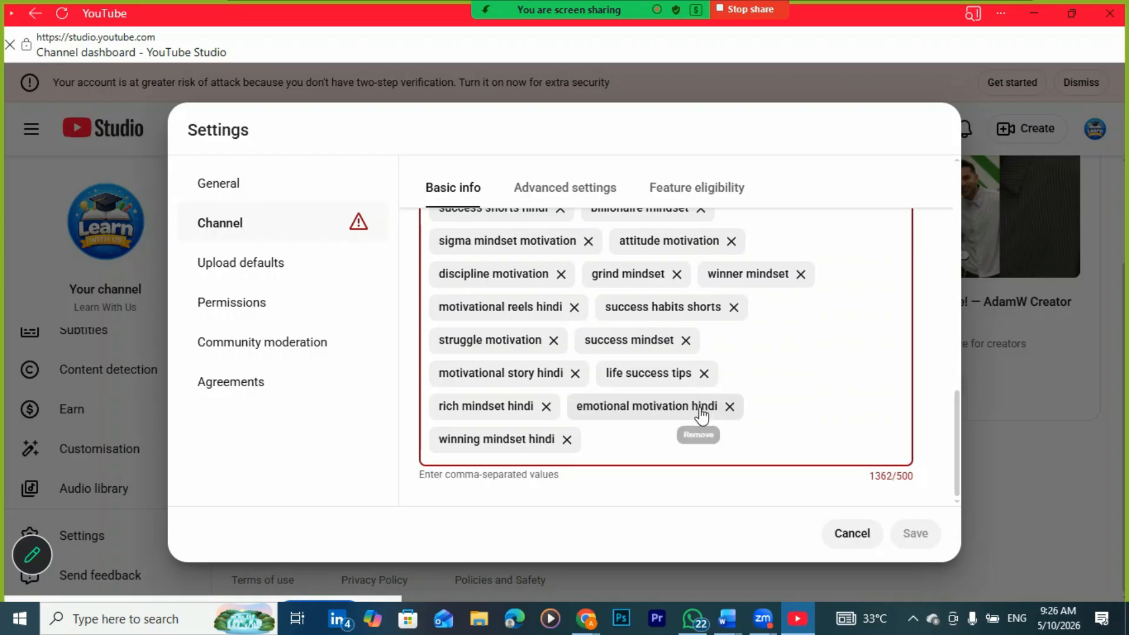
{"action": "left_click", "coordinate": [725, 407]}
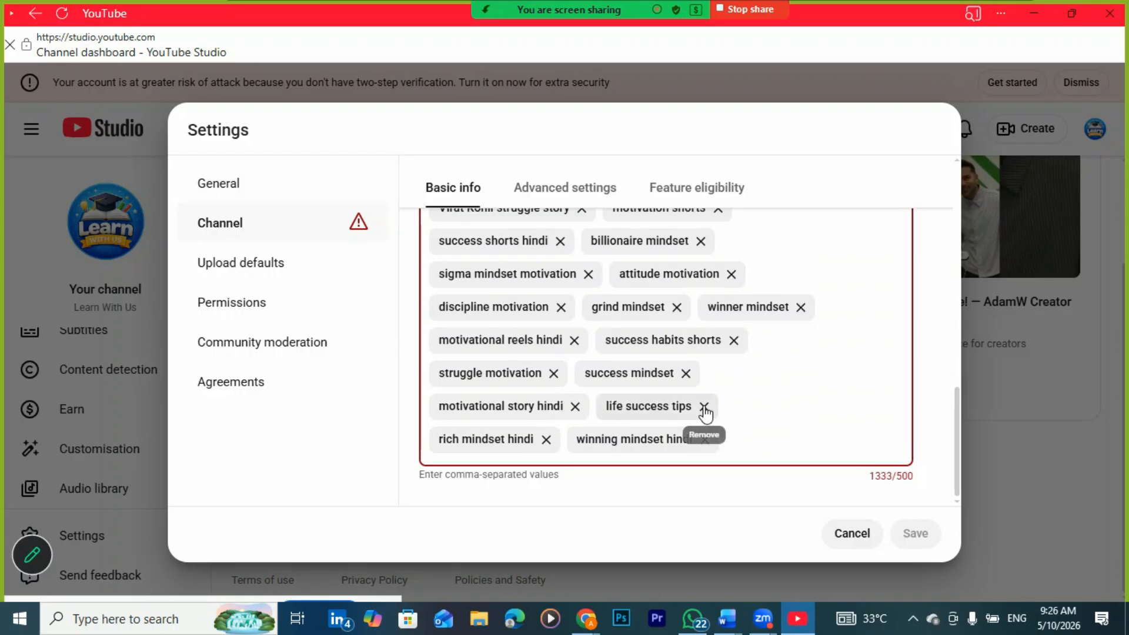
{"action": "scroll", "coordinate": [741, 326], "scroll_direction": "up", "scroll_amount": 10}
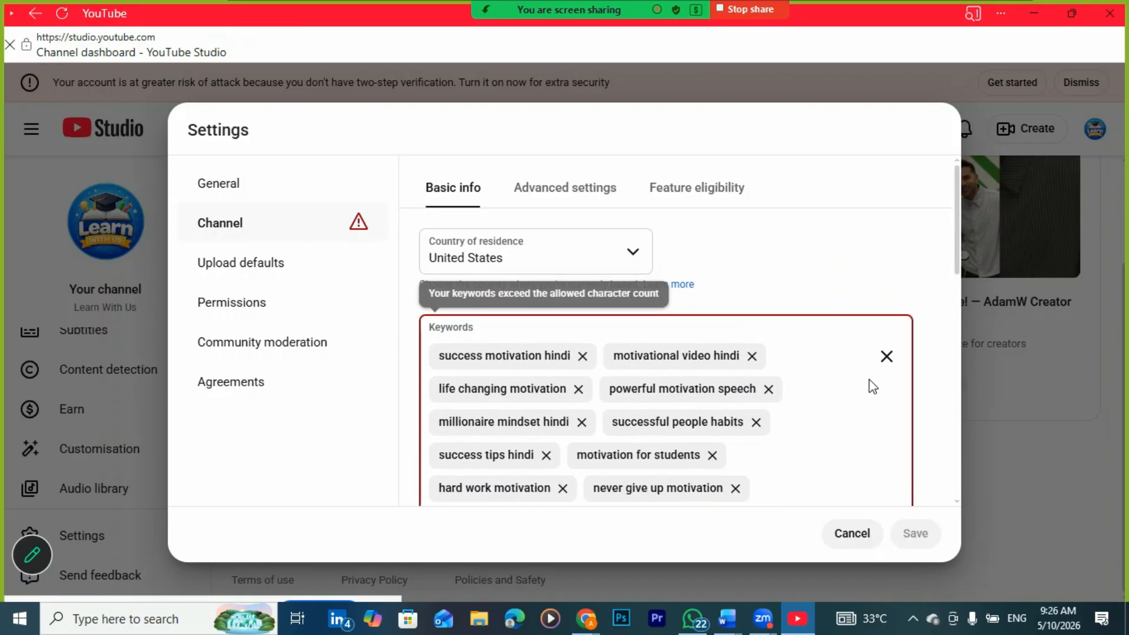
{"action": "left_click", "coordinate": [886, 356]}
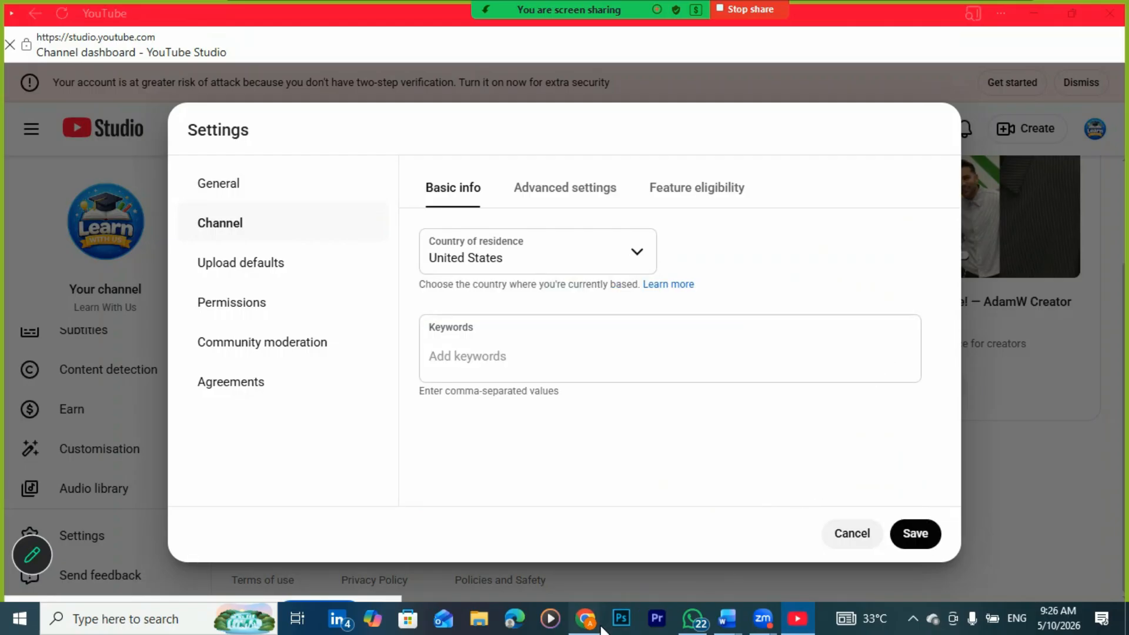
Switch to ChatGPT and dictate and send an Urdu prompt requesting keywords for a United States channel with English content.
{"action": "mouse_move", "coordinate": [588, 621]}
{"action": "left_click", "coordinate": [541, 567]}
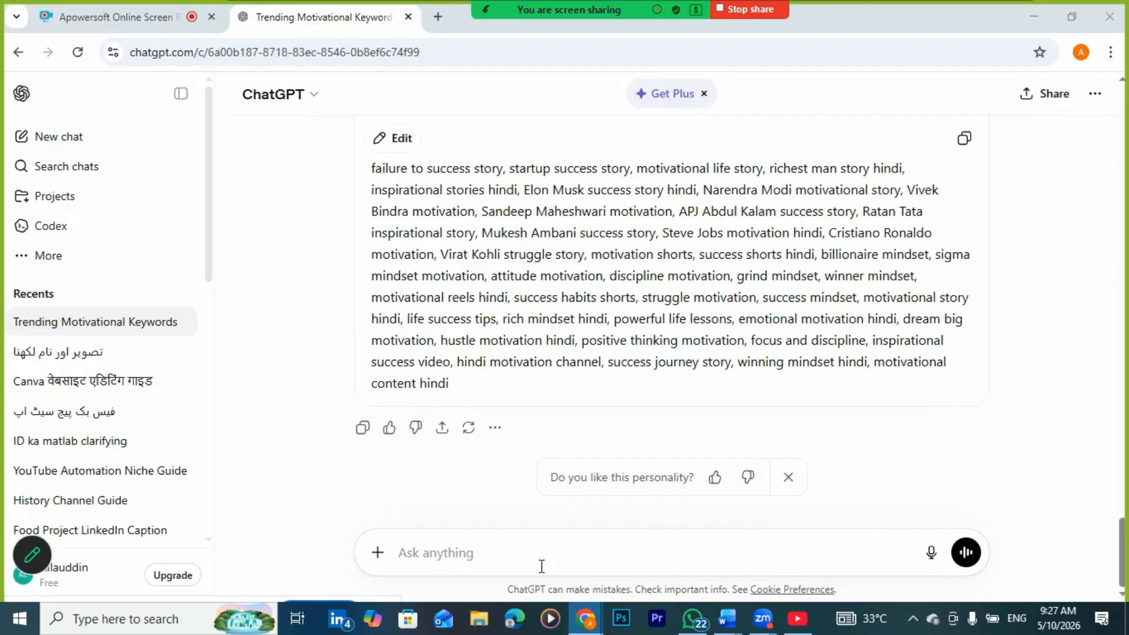
{"action": "left_click", "coordinate": [931, 553]}
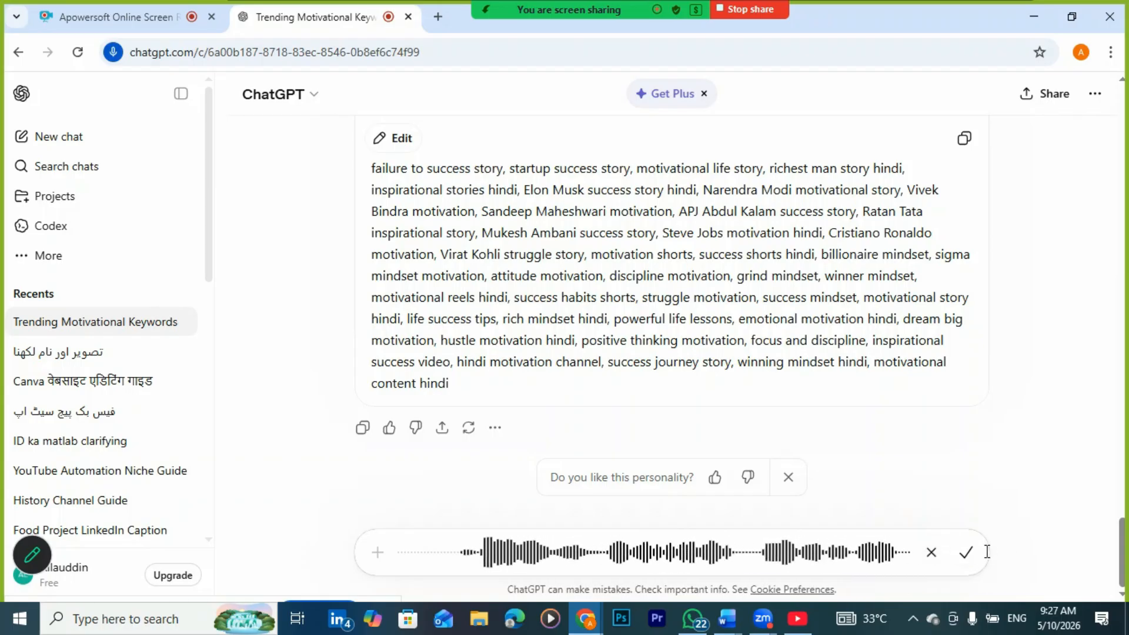
{"action": "left_click", "coordinate": [968, 553]}
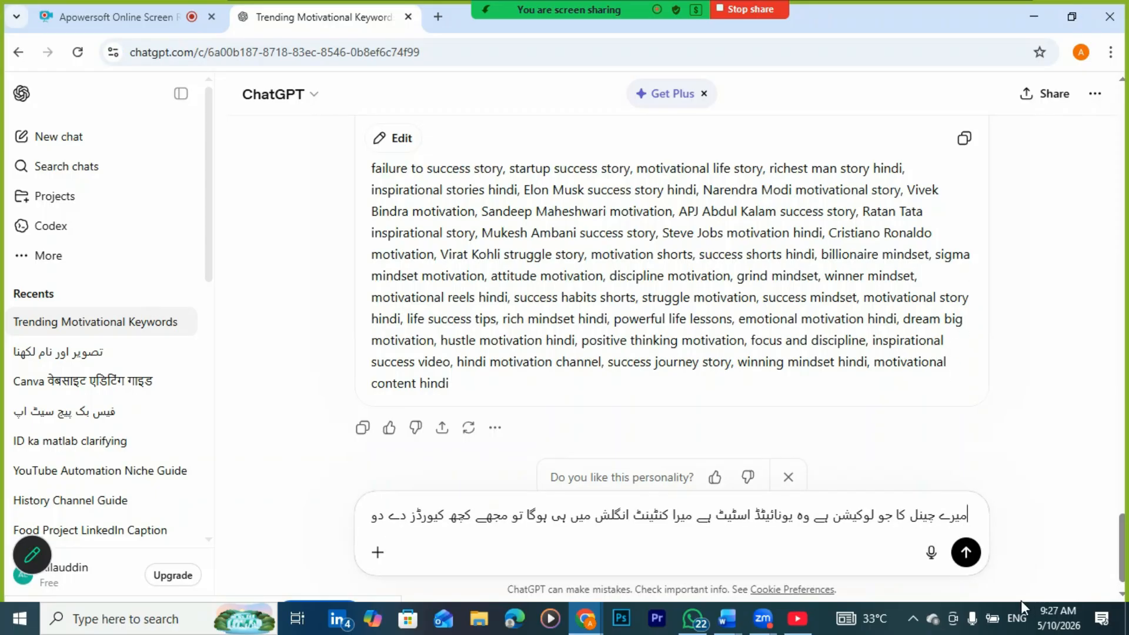
{"action": "left_click", "coordinate": [967, 552]}
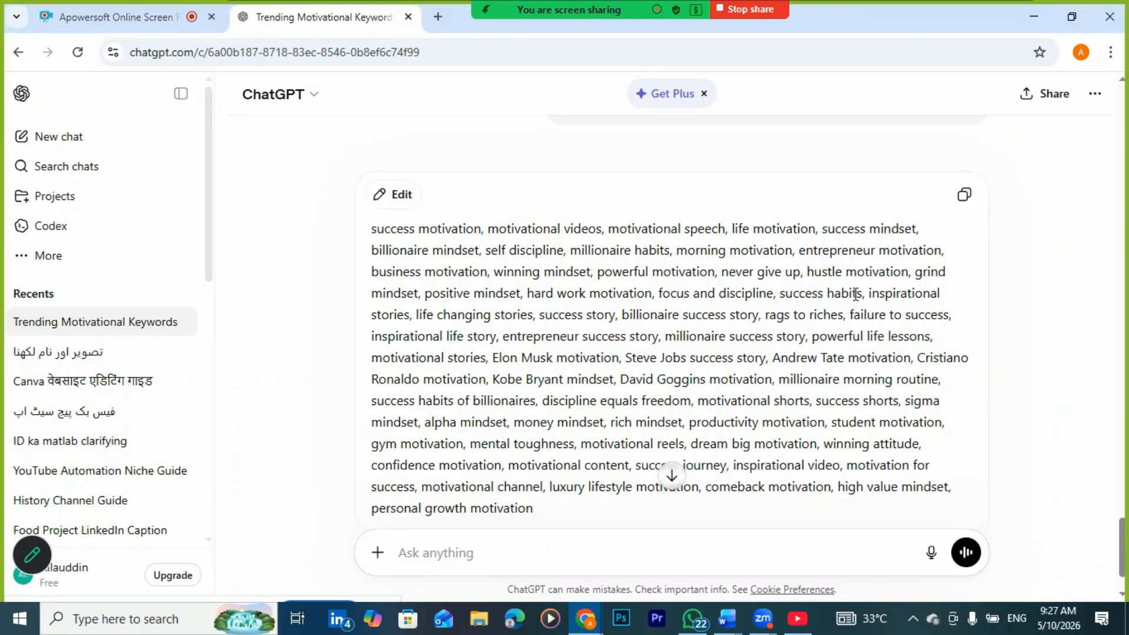
Copy the keywords from "success motivation" to "inspirational stories" and paste them into the channel keywords in YouTube Studio.
{"action": "left_click_drag", "start_coordinate": [373, 229], "coordinate": [417, 318]}
{"action": "key", "text": "ctrl+c"}
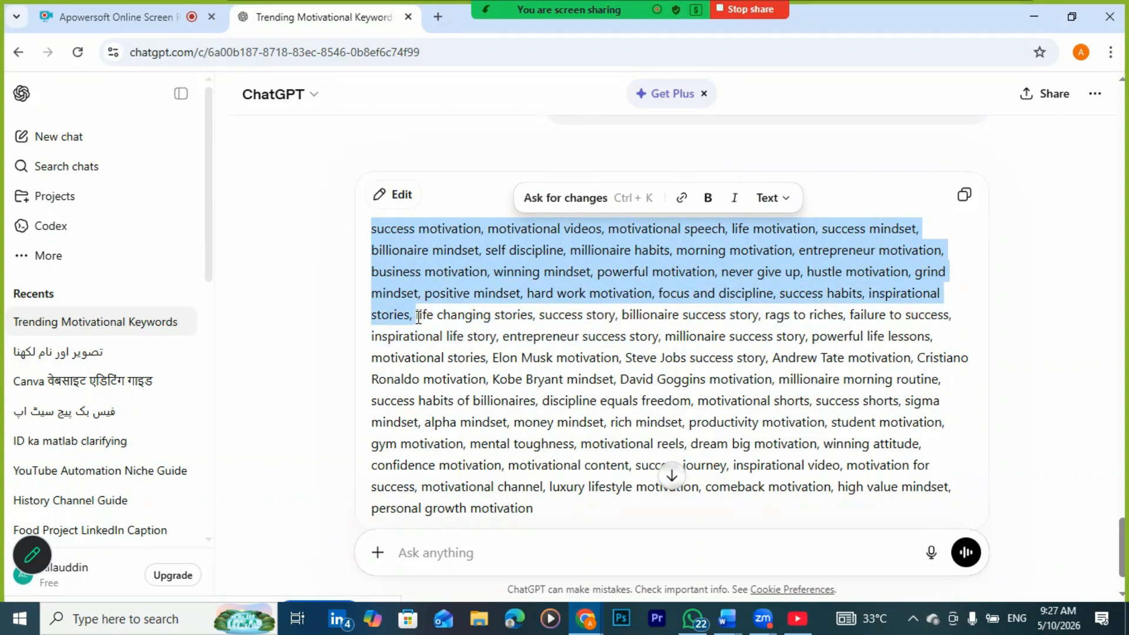
{"action": "left_click", "coordinate": [797, 619]}
{"action": "left_click", "coordinate": [503, 346]}
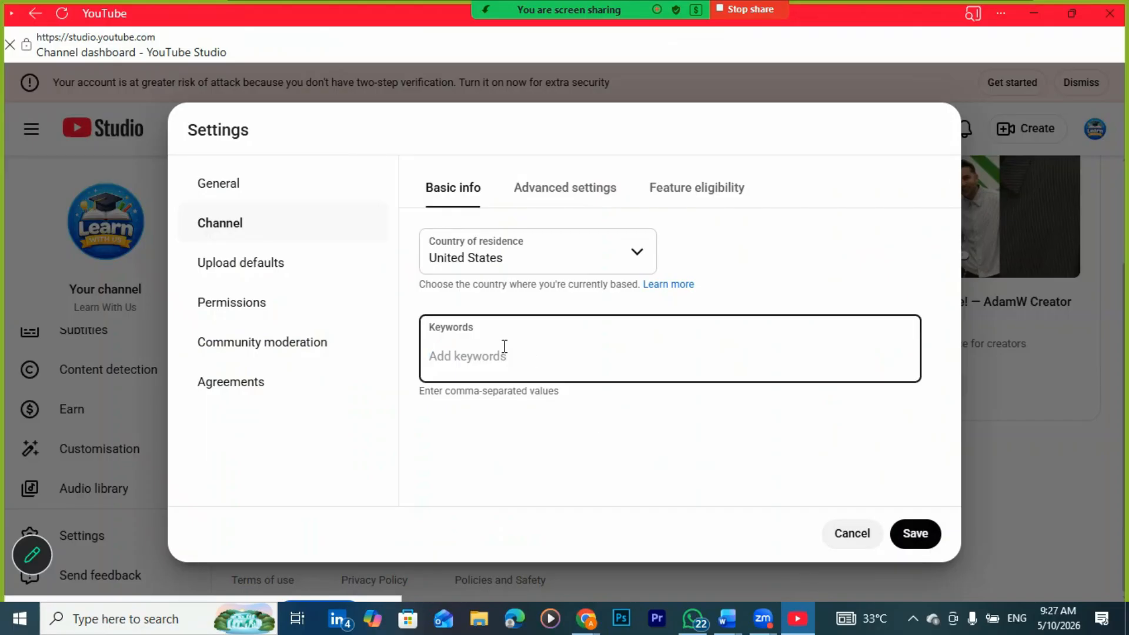
{"action": "key", "text": "ctrl+v"}
{"action": "scroll", "coordinate": [725, 360], "scroll_direction": "down", "scroll_amount": 3}
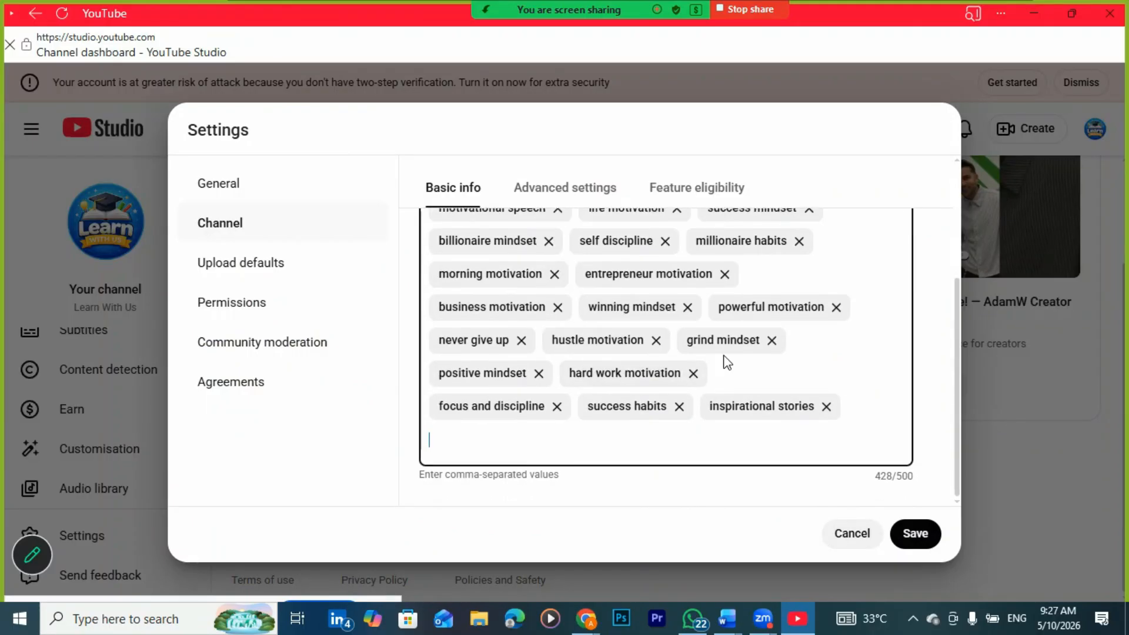
{"action": "scroll", "coordinate": [793, 369], "scroll_direction": "up", "scroll_amount": 3}
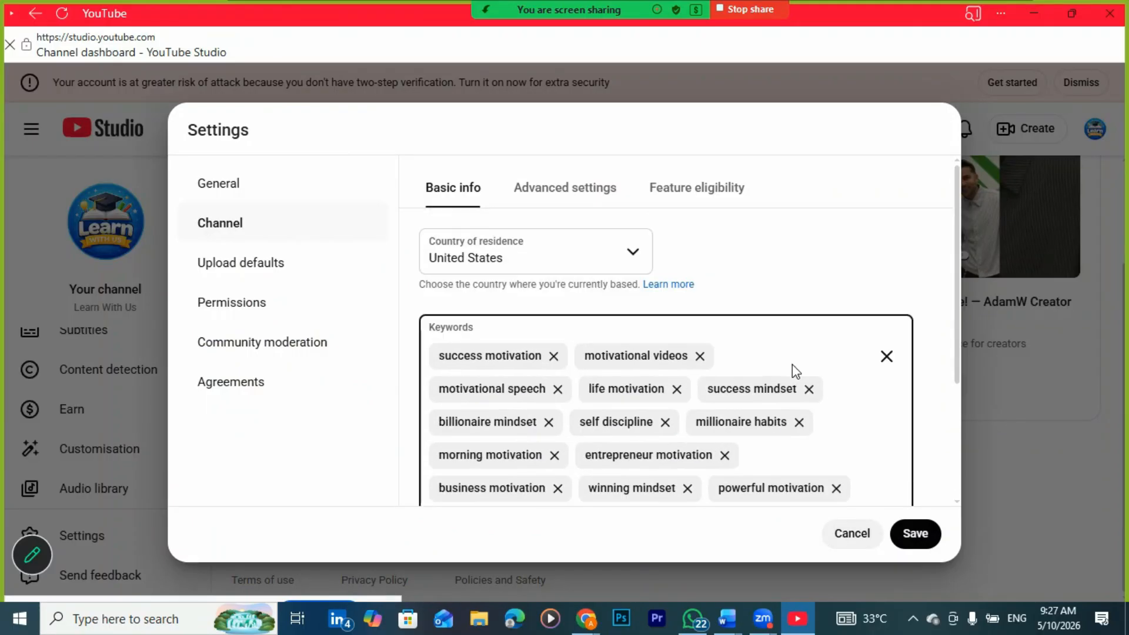
Review the basic info in the upload defaults and set the default video visibility to Unlisted.
{"action": "left_click", "coordinate": [249, 266]}
{"action": "left_click", "coordinate": [522, 263]}
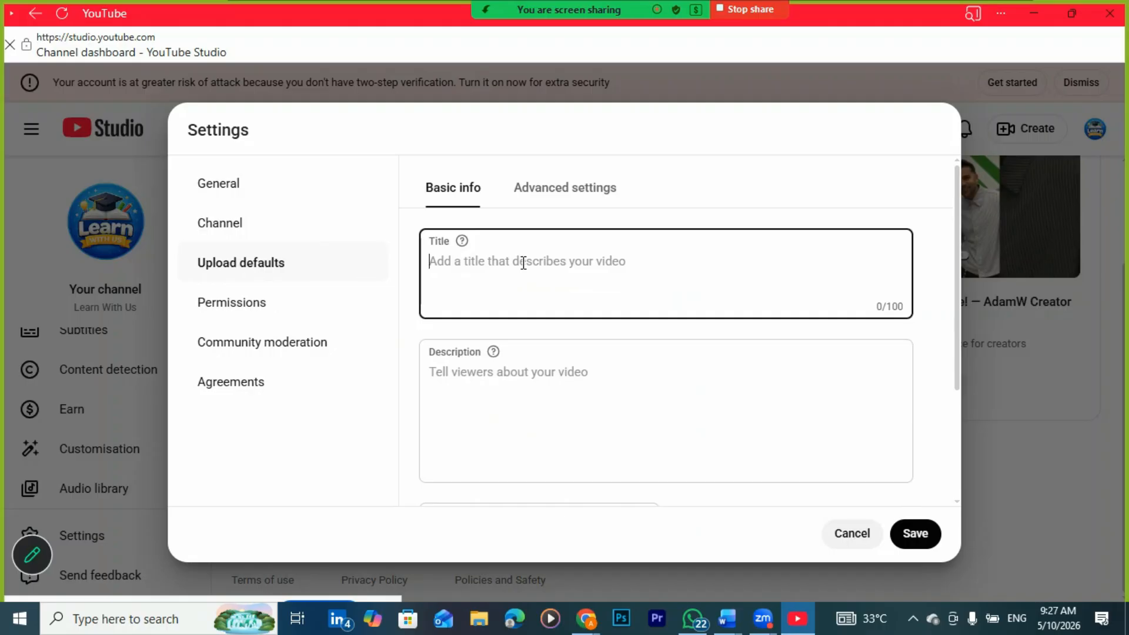
{"action": "scroll", "coordinate": [593, 280], "scroll_direction": "down", "scroll_amount": 3}
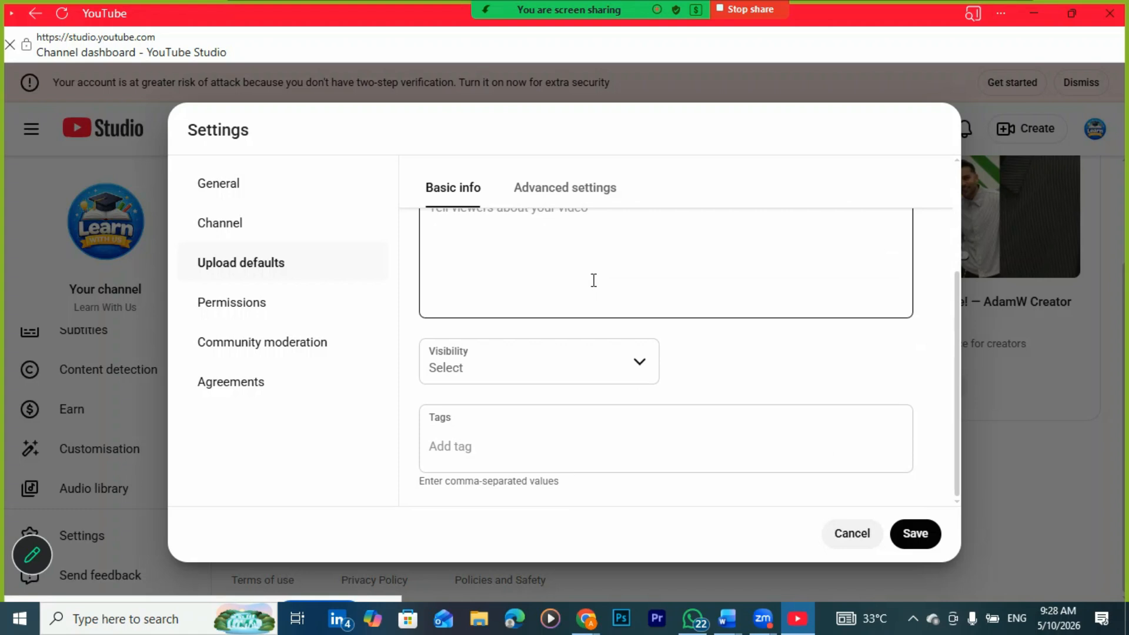
{"action": "scroll", "coordinate": [593, 280], "scroll_direction": "up", "scroll_amount": 3}
{"action": "scroll", "coordinate": [545, 282], "scroll_direction": "down", "scroll_amount": 3}
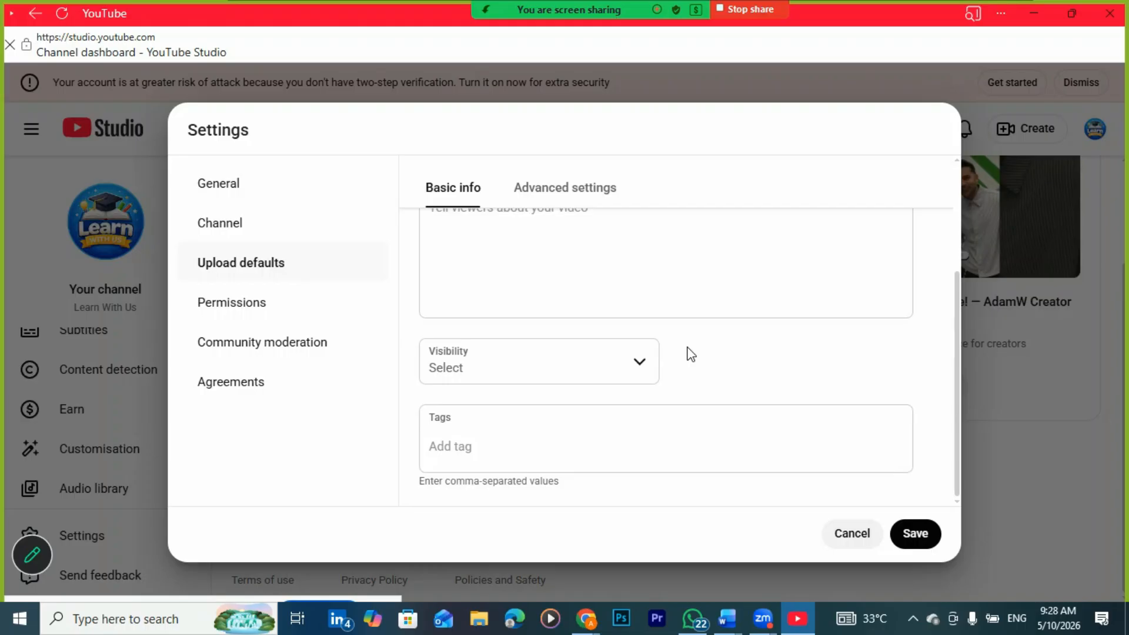
{"action": "scroll", "coordinate": [691, 355], "scroll_direction": "up", "scroll_amount": 3}
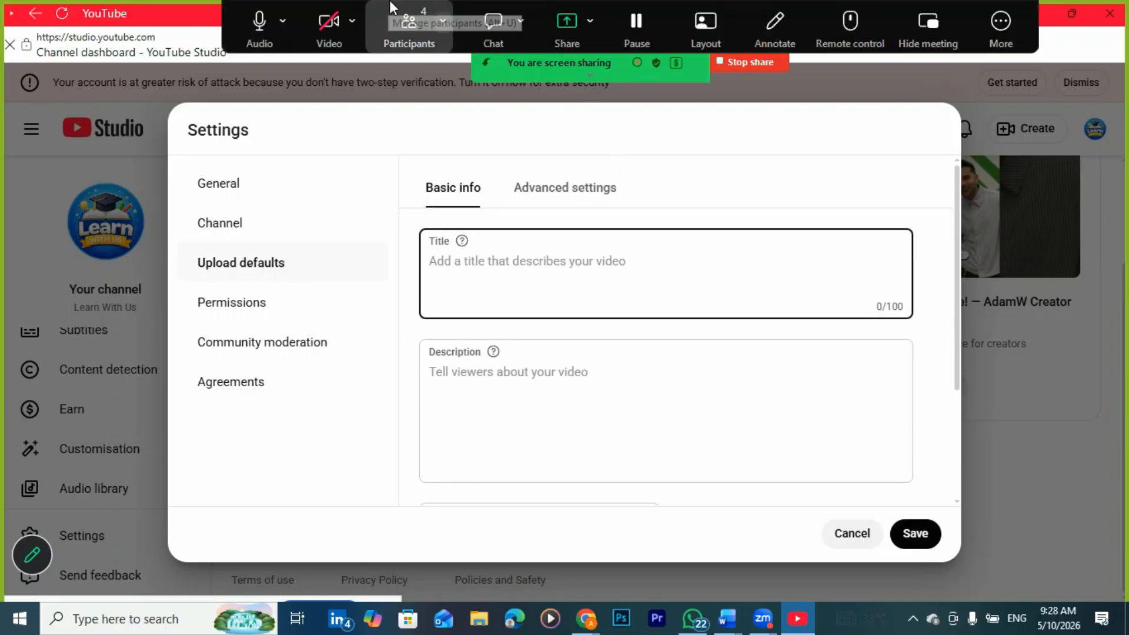
{"action": "scroll", "coordinate": [747, 259], "scroll_direction": "down", "scroll_amount": 3}
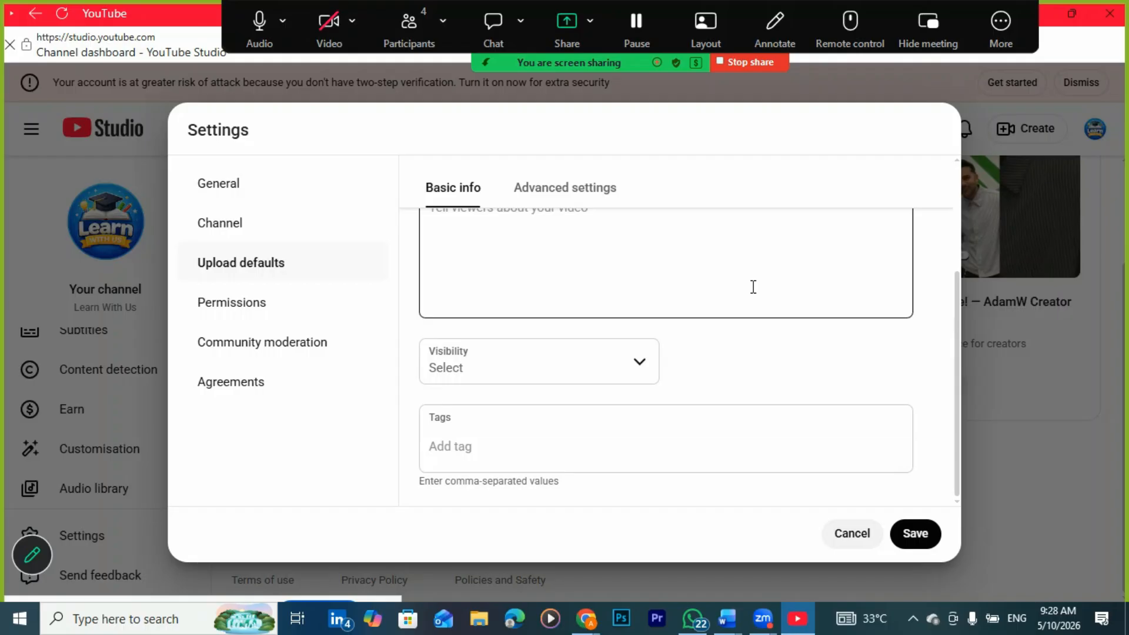
{"action": "left_click", "coordinate": [638, 363]}
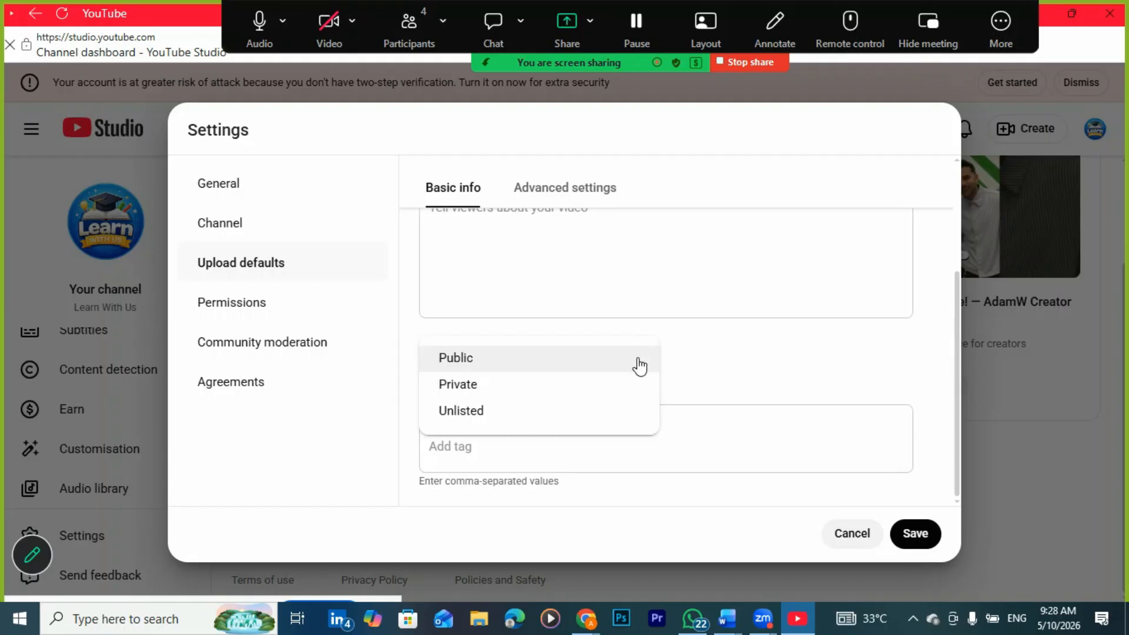
{"action": "left_click", "coordinate": [463, 414]}
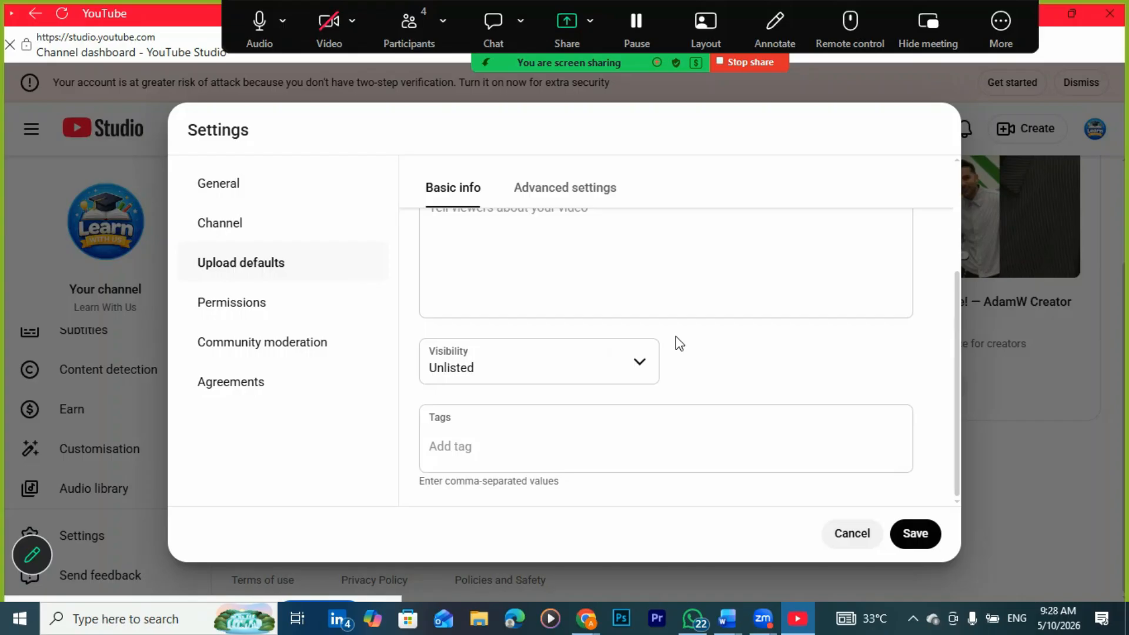
{"action": "scroll", "coordinate": [676, 341], "scroll_direction": "up", "scroll_amount": 3}
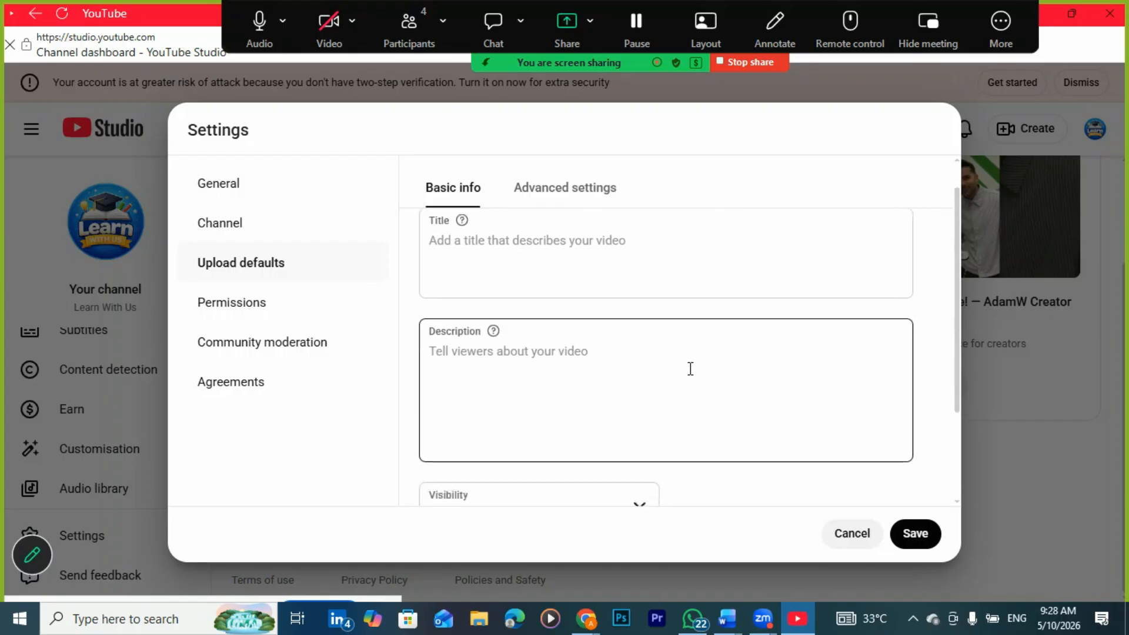
{"action": "scroll", "coordinate": [688, 368], "scroll_direction": "down", "scroll_amount": 3}
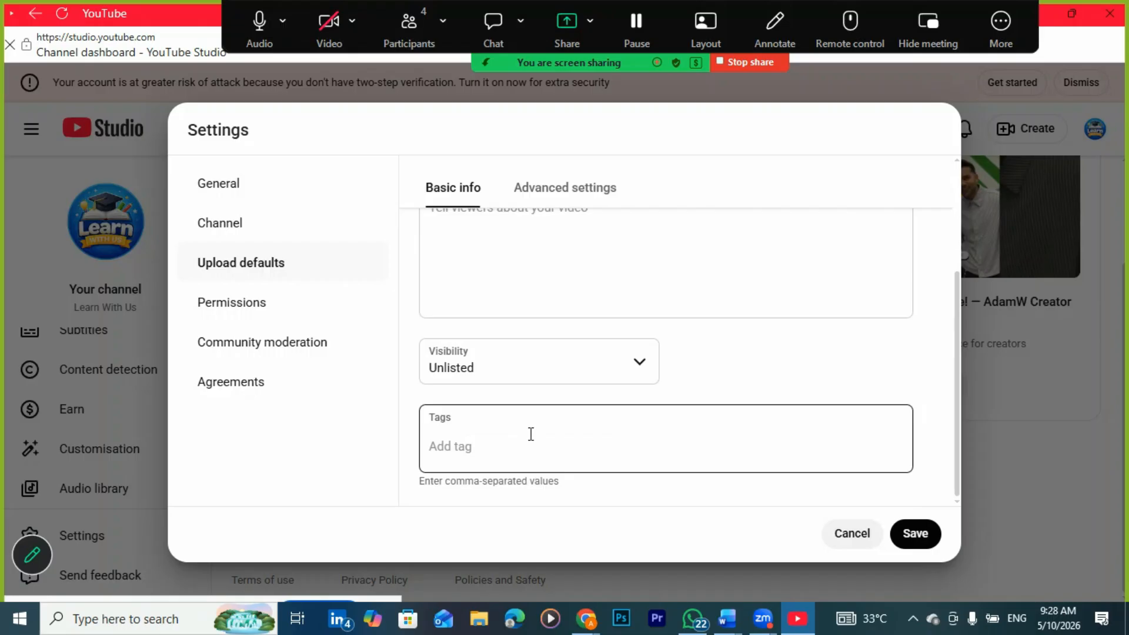
Look through the permissions, community moderation, agreements and general settings, and save the channel settings.
{"action": "left_click", "coordinate": [248, 306]}
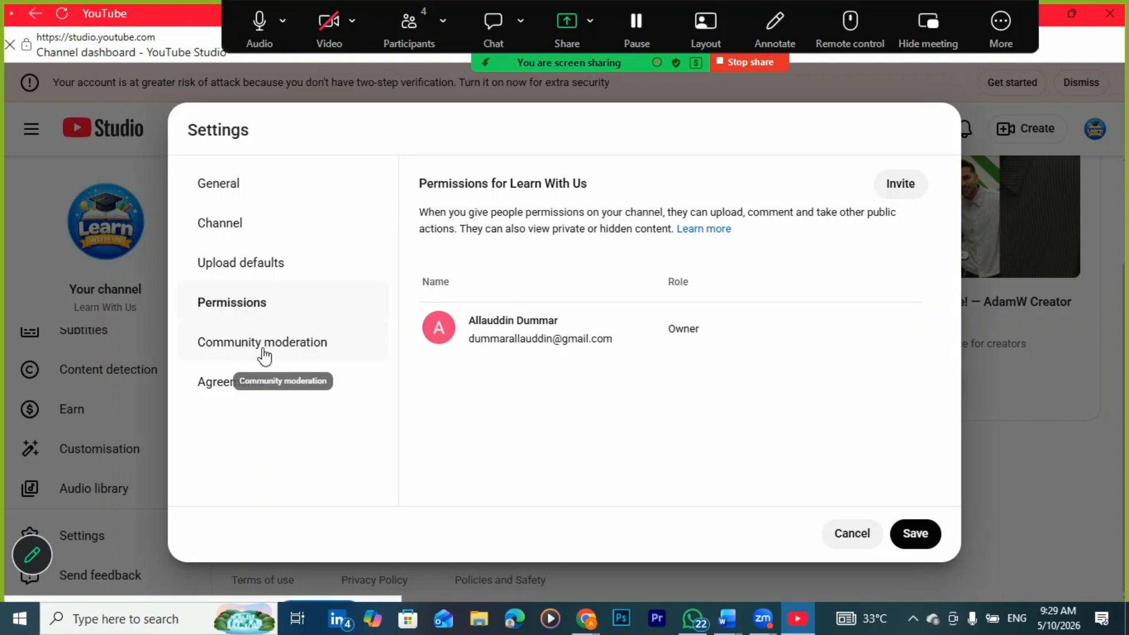
{"action": "left_click", "coordinate": [263, 346]}
{"action": "left_click", "coordinate": [237, 383]}
{"action": "left_click", "coordinate": [237, 202]}
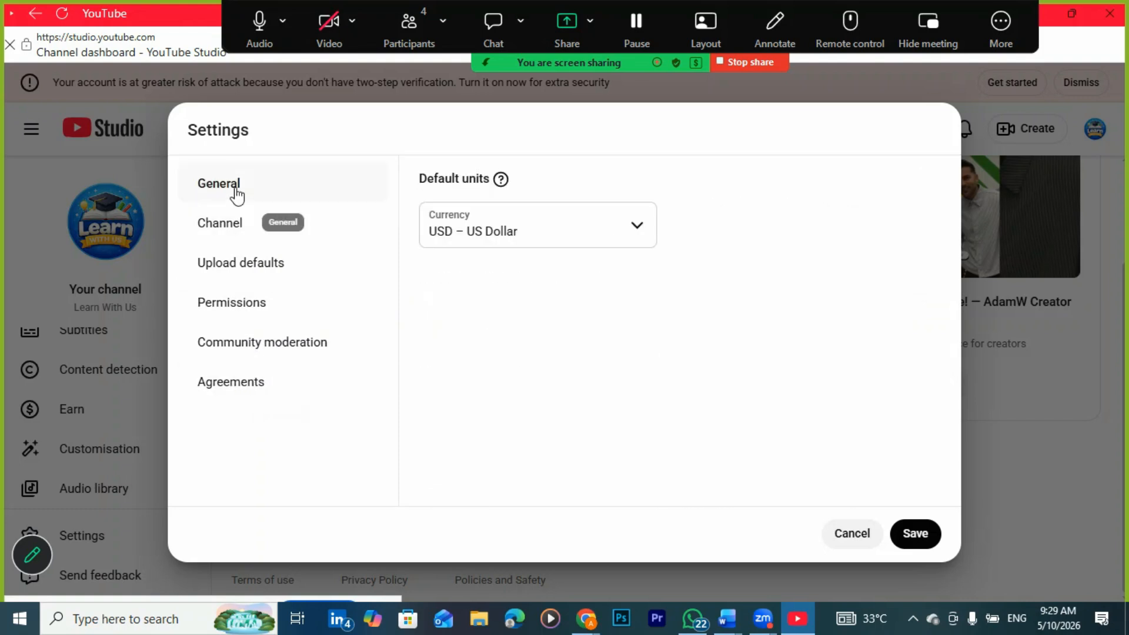
{"action": "left_click", "coordinate": [915, 535]}
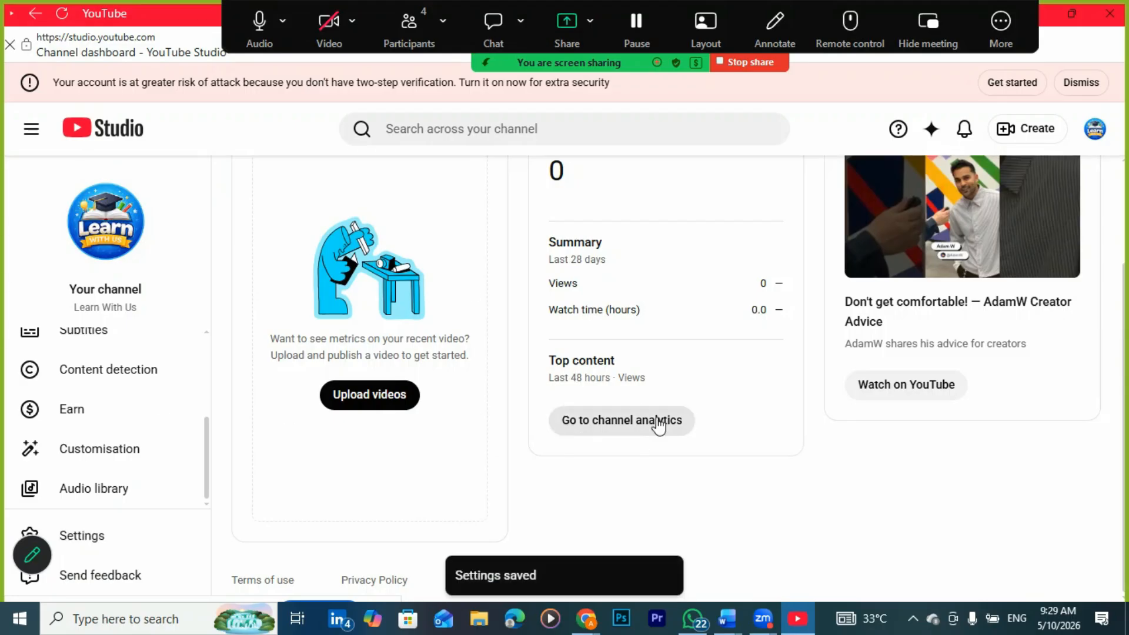
Open the channel customisation, then switch to ChatGPT and dictate and send an Urdu request for professional Google Gemini prompts for banner and profile images.
{"action": "left_click", "coordinate": [117, 452]}
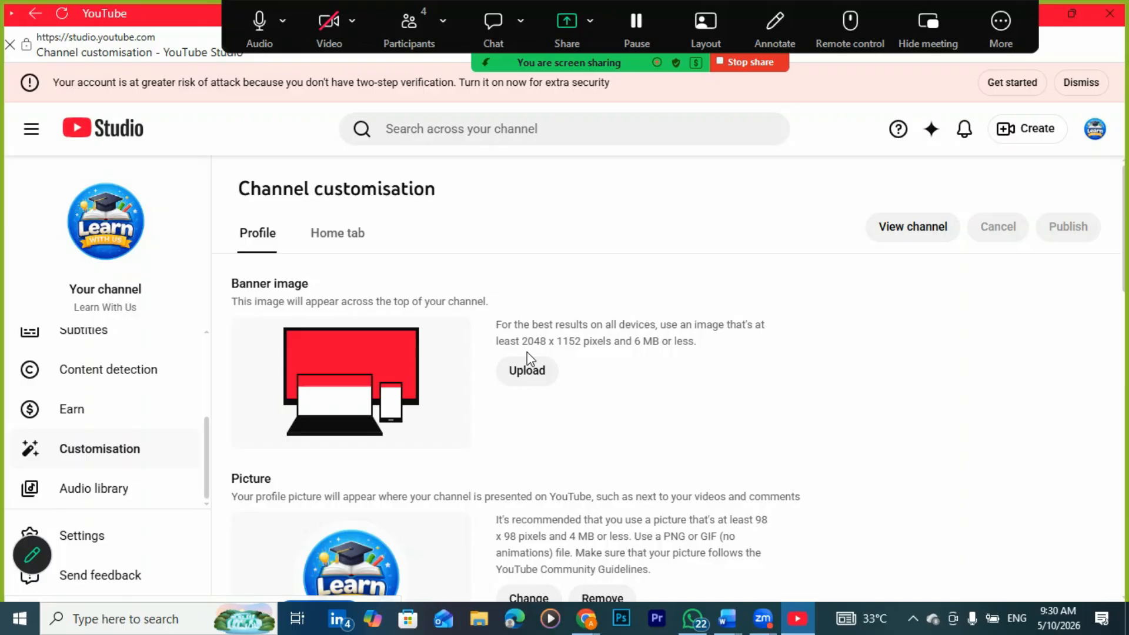
{"action": "mouse_move", "coordinate": [585, 619]}
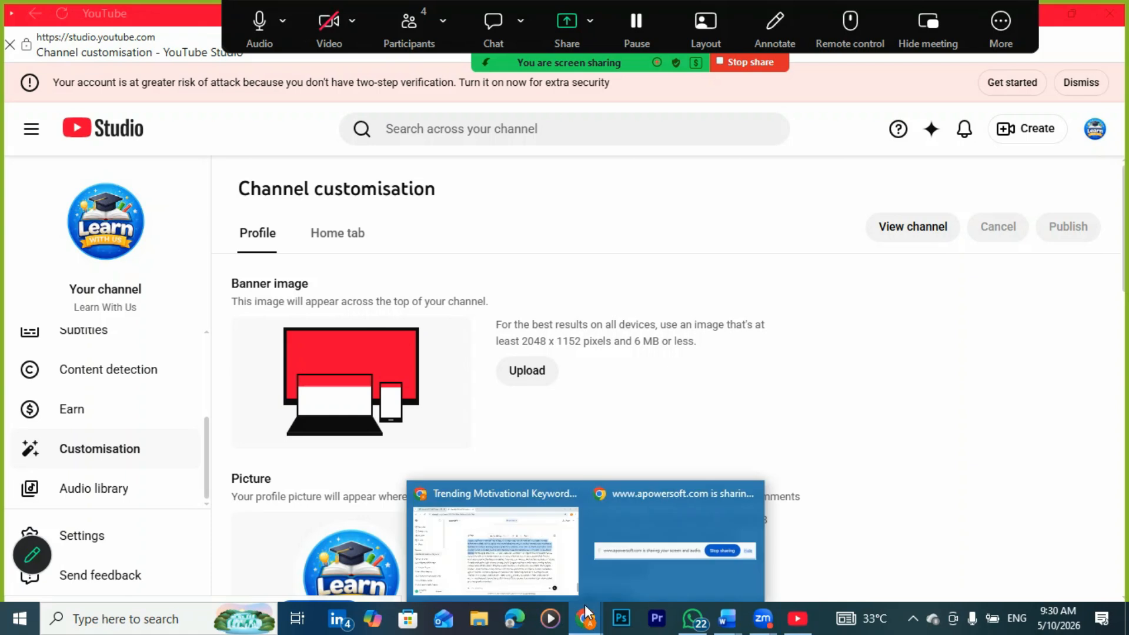
{"action": "left_click", "coordinate": [534, 582]}
{"action": "left_click", "coordinate": [386, 419]}
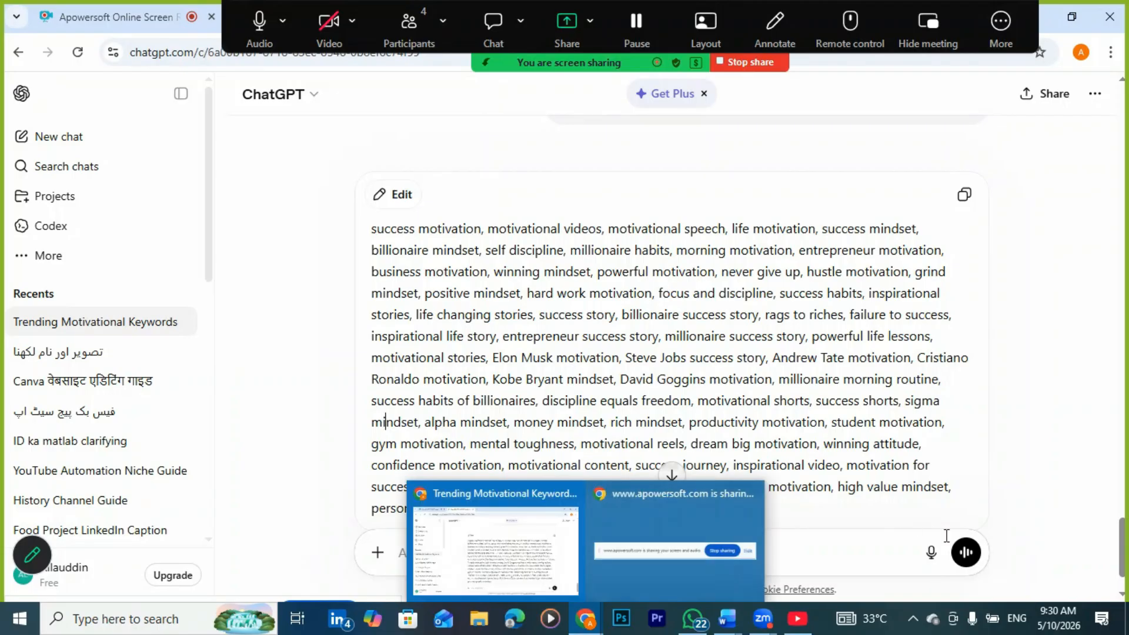
{"action": "left_click", "coordinate": [933, 558]}
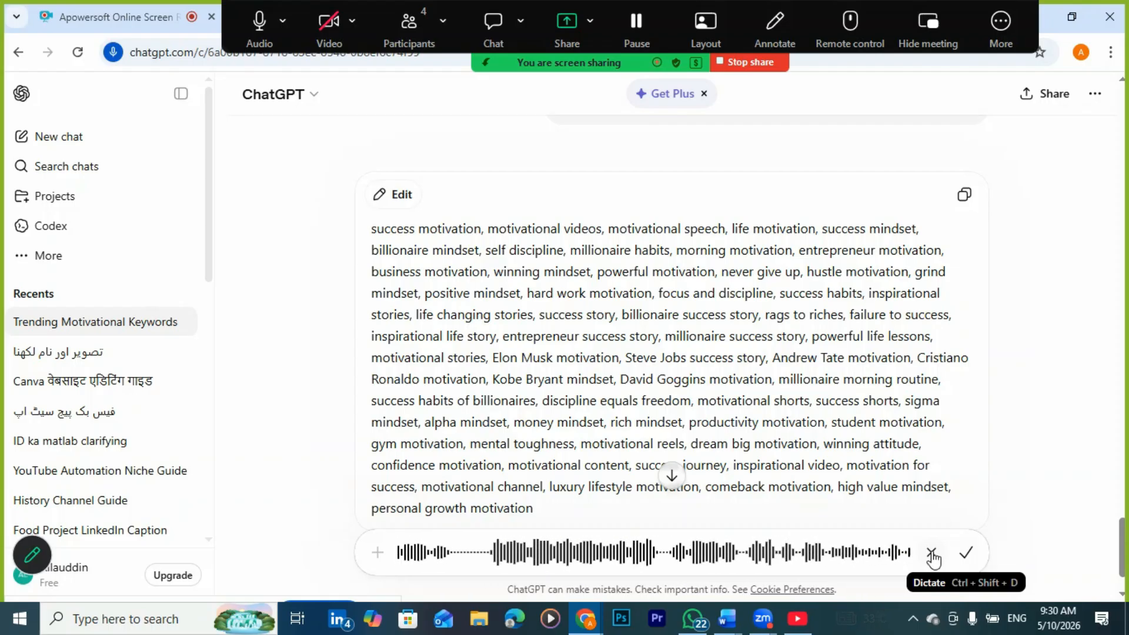
{"action": "left_click", "coordinate": [964, 555]}
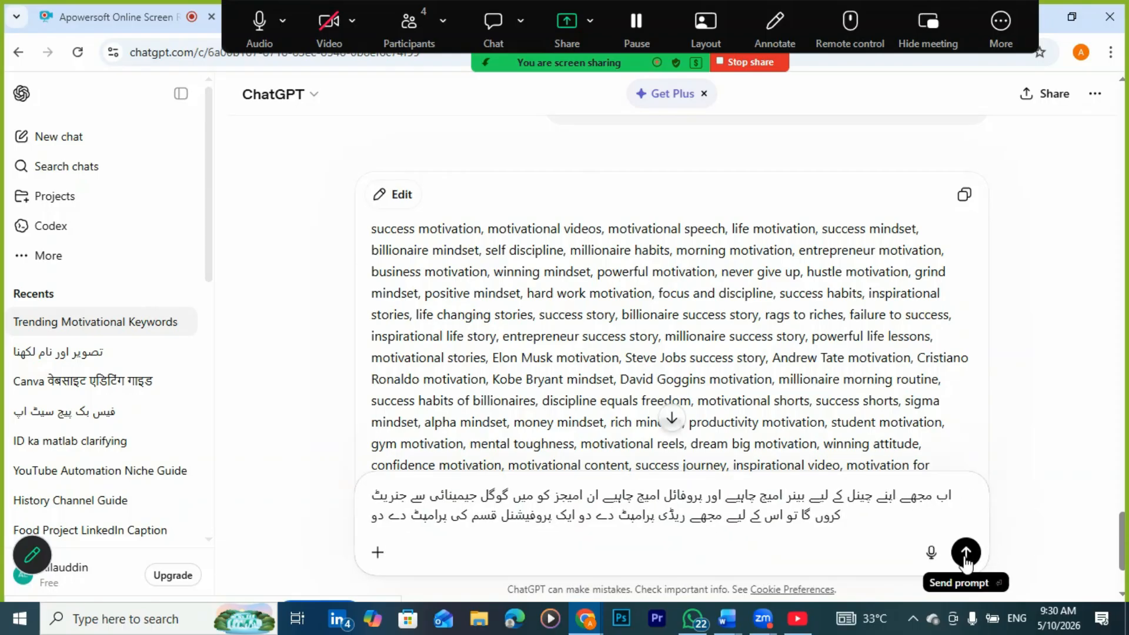
{"action": "left_click", "coordinate": [965, 558]}
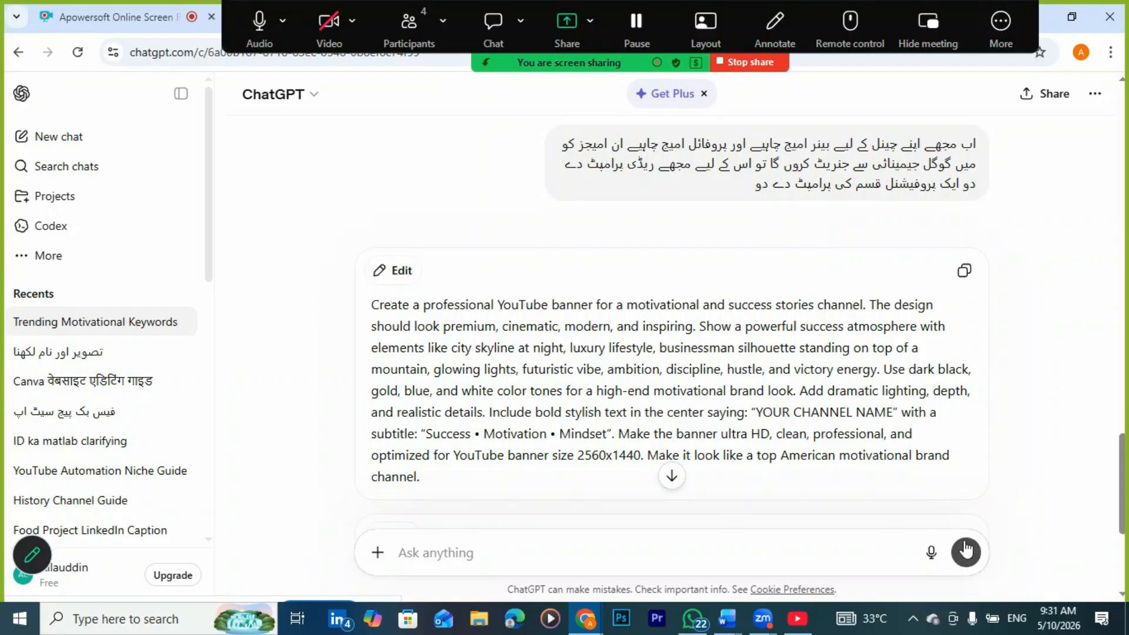
Dictate and send an Urdu prompt asking ChatGPT for a channel name and description.
{"action": "left_click", "coordinate": [932, 555]}
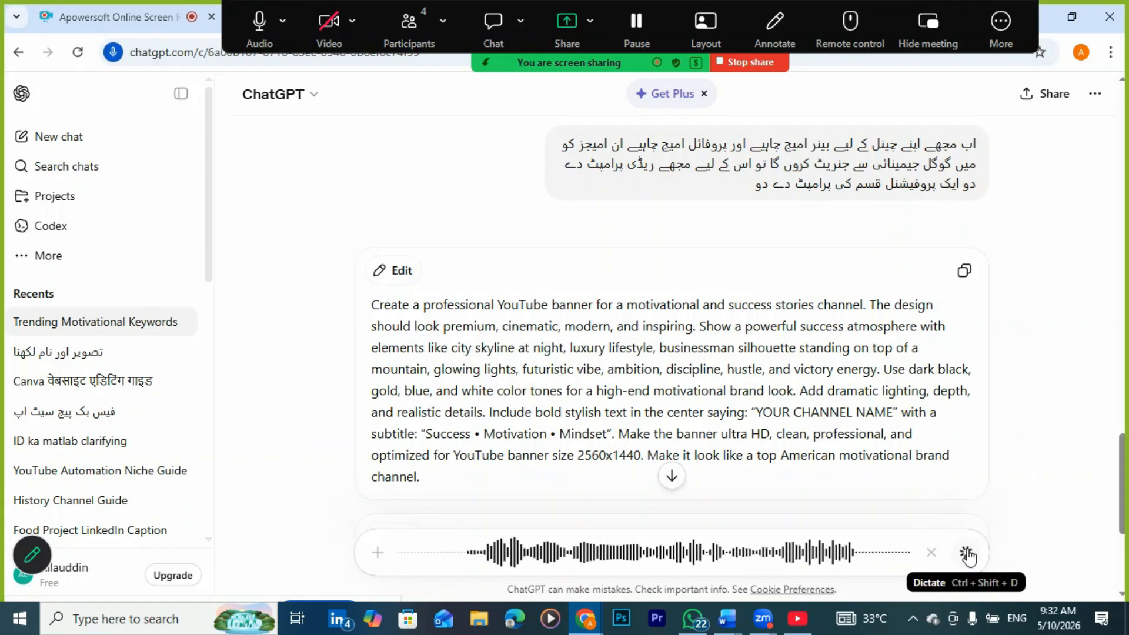
{"action": "left_click", "coordinate": [966, 551]}
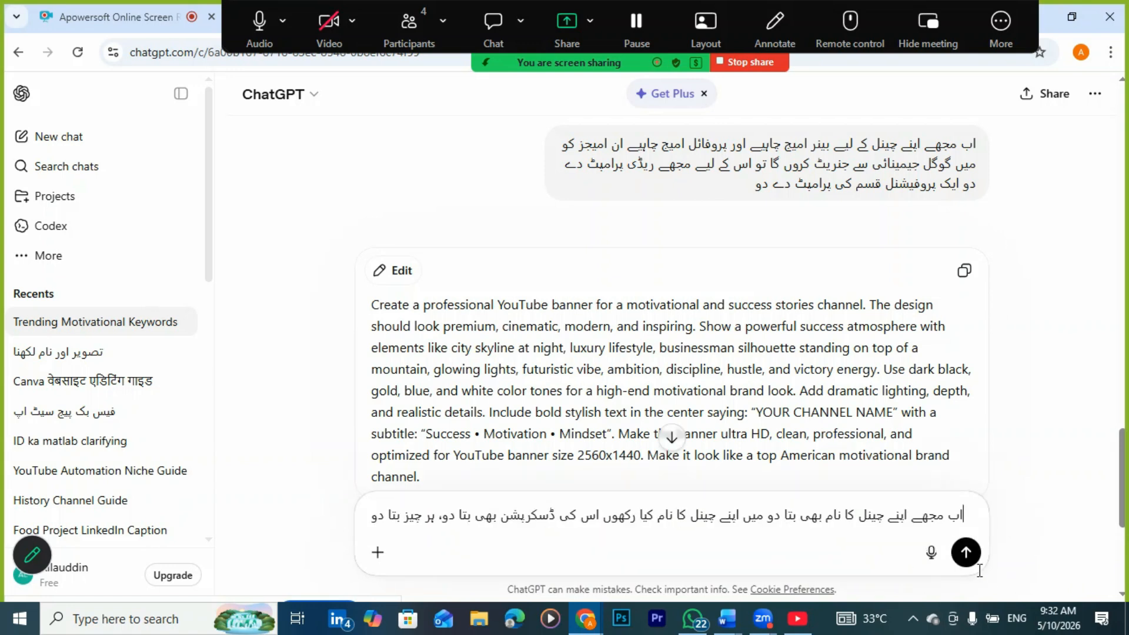
{"action": "left_click", "coordinate": [966, 552]}
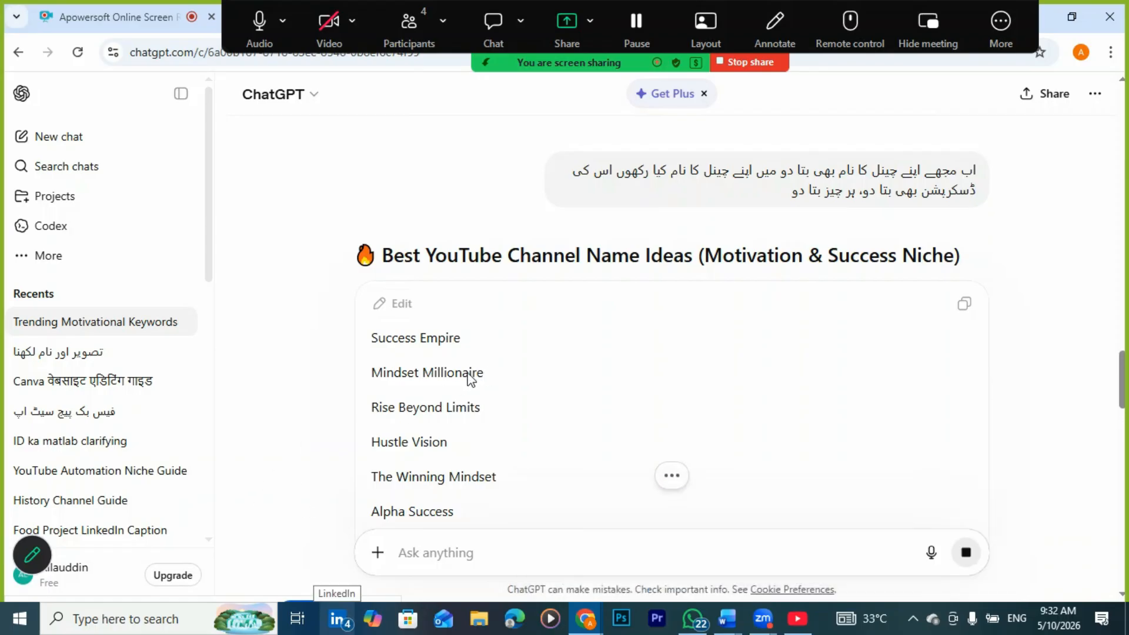
Copy the suggested name "Mindset Millionaire" from ChatGPT and replace the channel name in YouTube Studio with it.
{"action": "scroll", "coordinate": [534, 389], "scroll_direction": "down", "scroll_amount": 5}
{"action": "scroll", "coordinate": [534, 383], "scroll_direction": "down", "scroll_amount": 15}
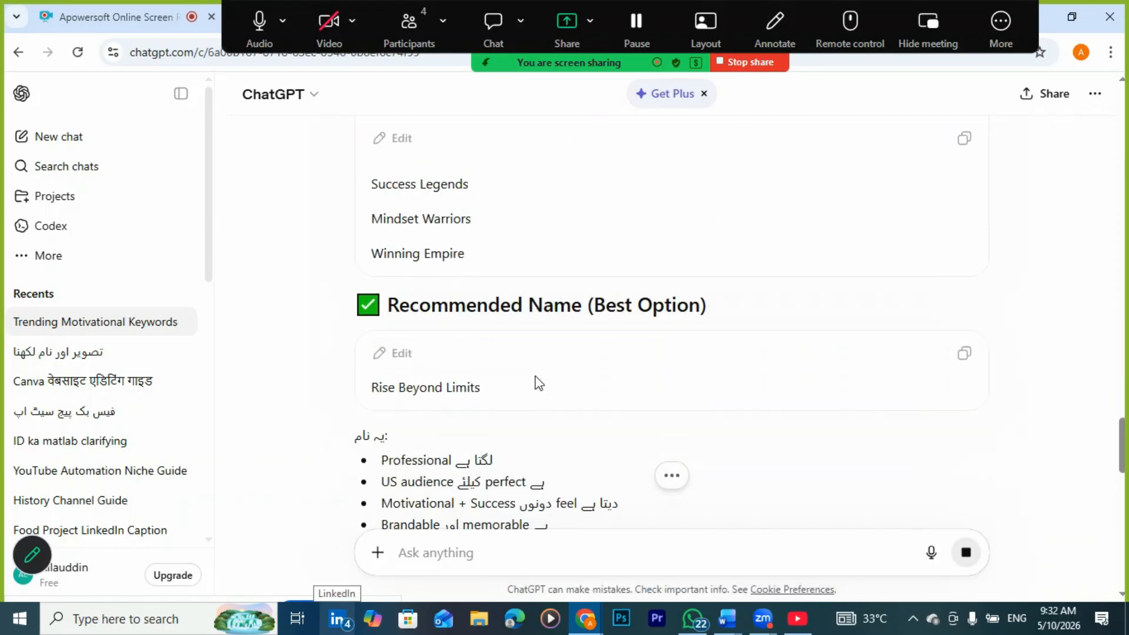
{"action": "scroll", "coordinate": [581, 340], "scroll_direction": "up", "scroll_amount": 3}
{"action": "scroll", "coordinate": [580, 340], "scroll_direction": "up", "scroll_amount": 10}
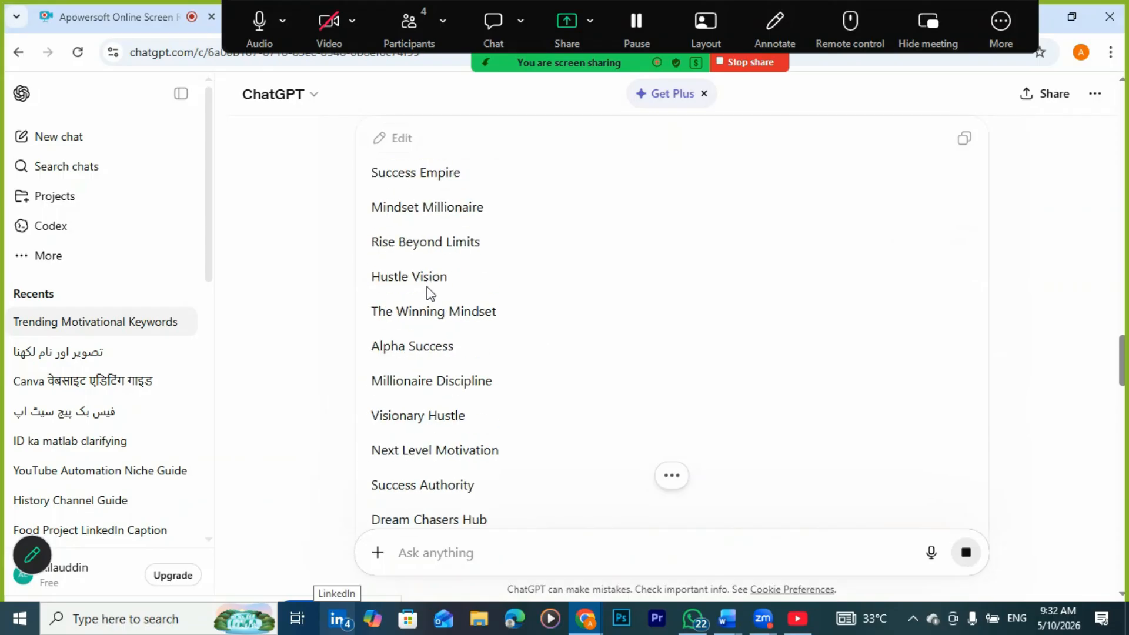
{"action": "left_click_drag", "start_coordinate": [457, 457], "coordinate": [375, 448]}
{"action": "key", "text": "ctrl+c"}
{"action": "left_click", "coordinate": [481, 458]}
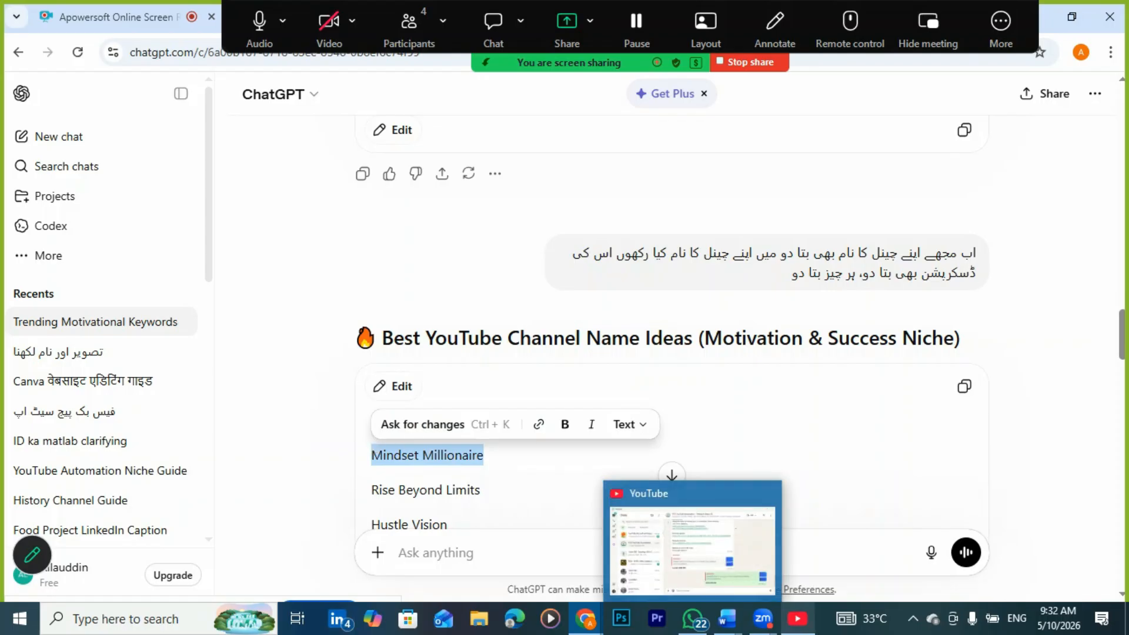
{"action": "left_click", "coordinate": [797, 619]}
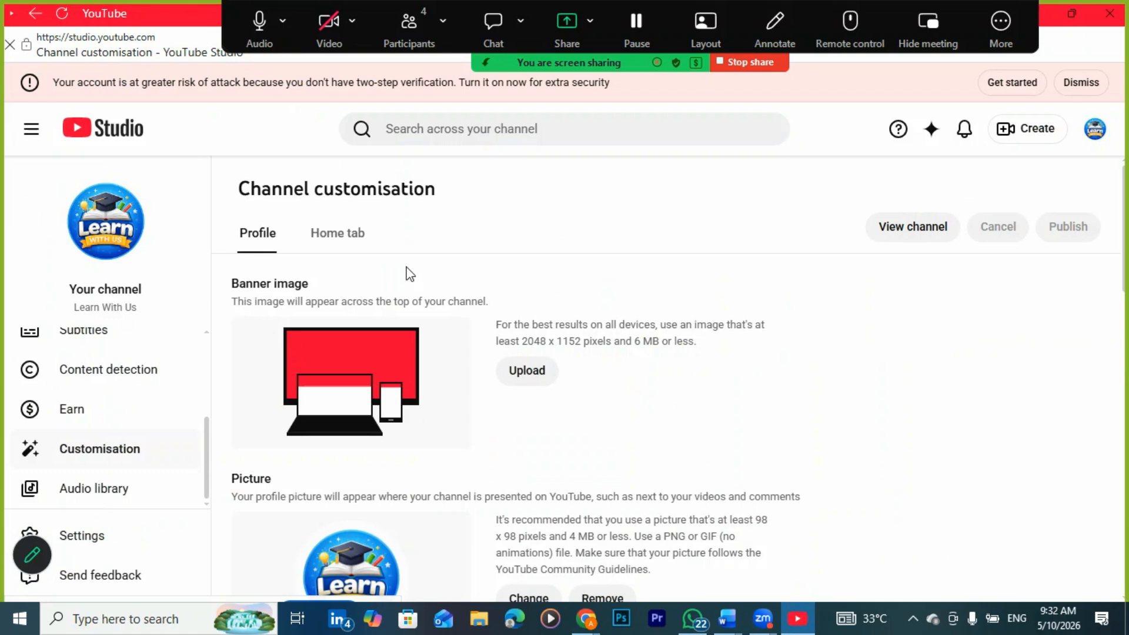
{"action": "scroll", "coordinate": [447, 479], "scroll_direction": "down", "scroll_amount": 5}
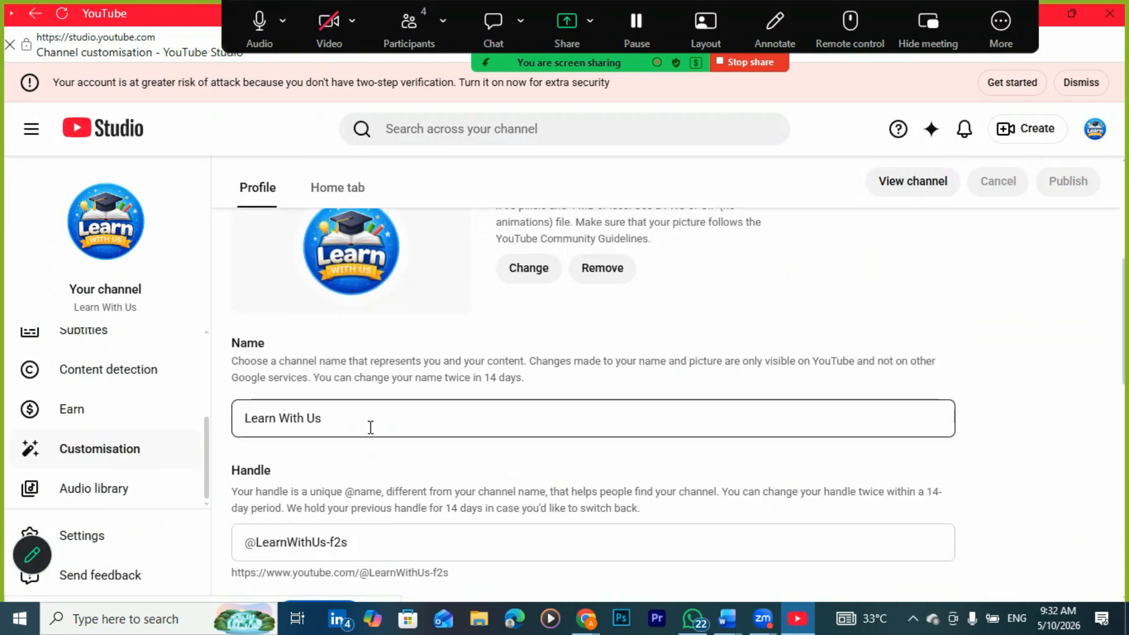
{"action": "triple_click", "coordinate": [340, 418]}
{"action": "key", "text": "BackSpace"}
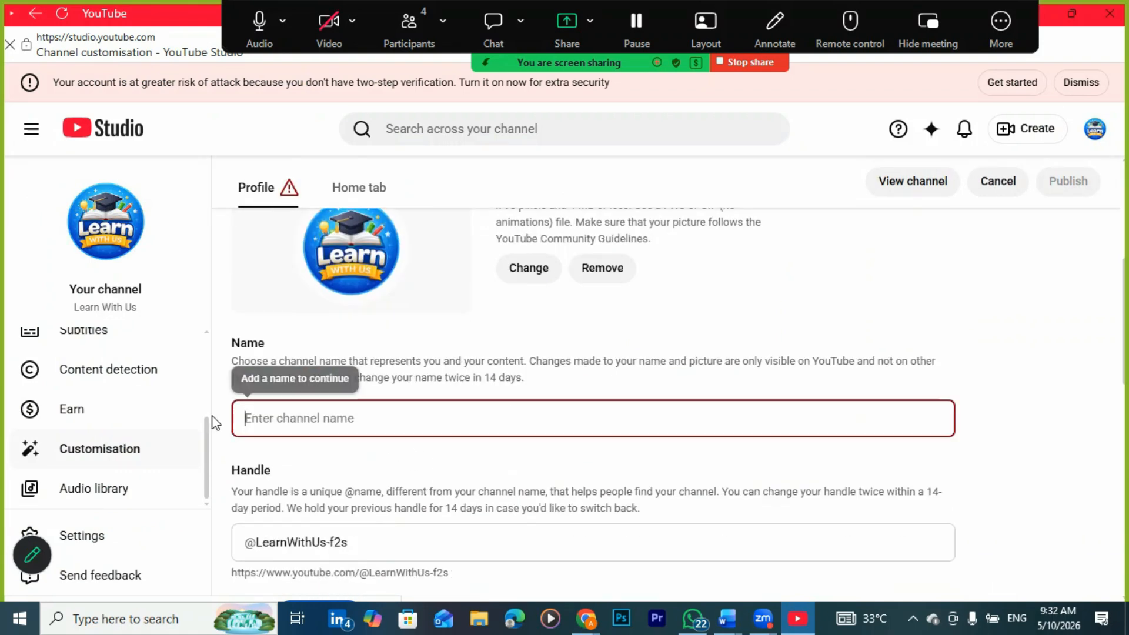
{"action": "key", "text": "ctrl+v"}
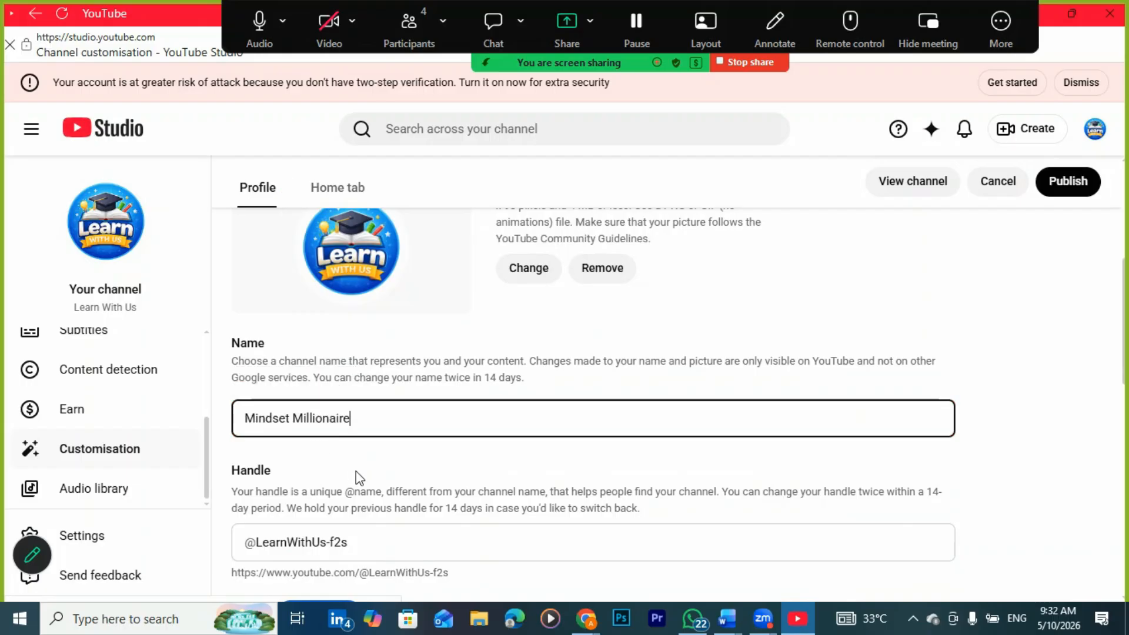
{"action": "left_click", "coordinate": [351, 540]}
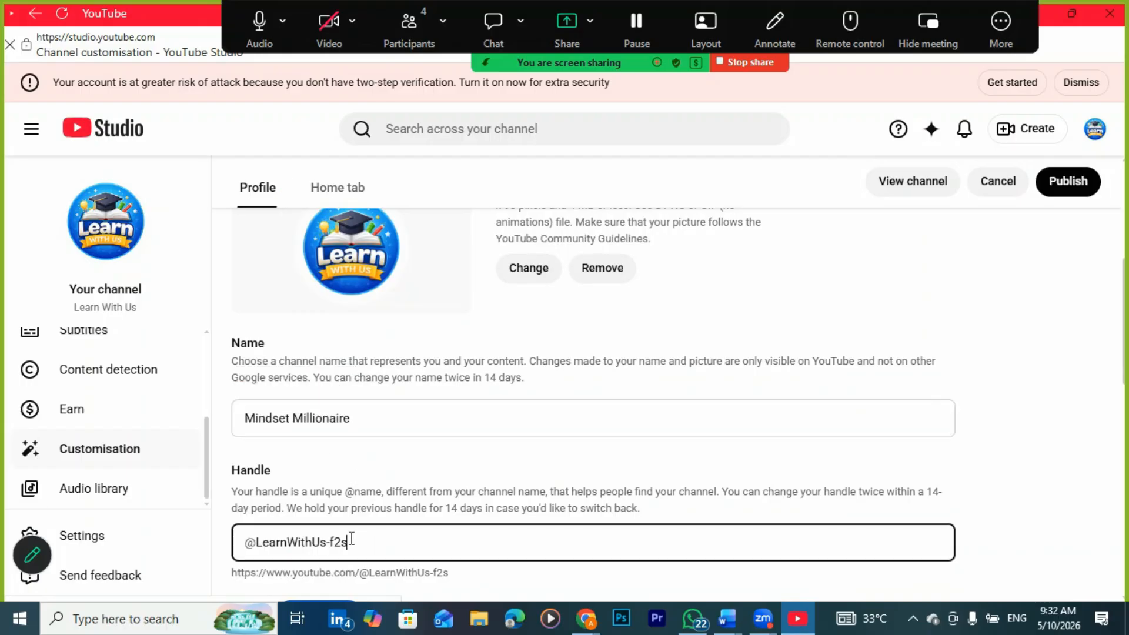
{"action": "left_click_drag", "start_coordinate": [351, 539], "coordinate": [220, 540]}
{"action": "key", "text": "BackSpace"}
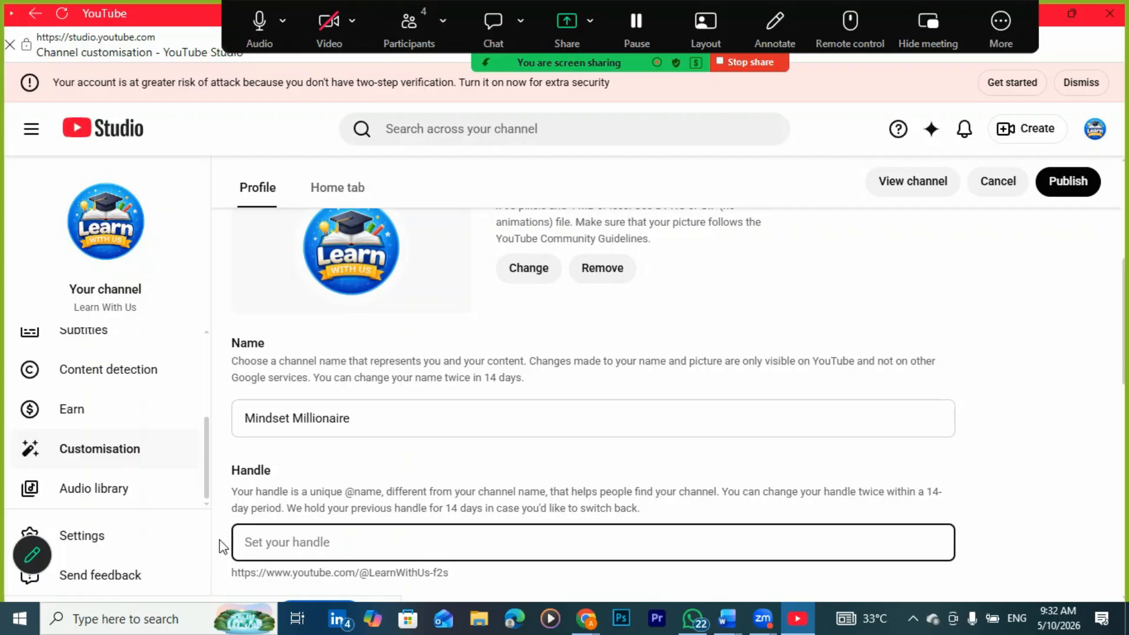
{"action": "type", "text": "@mindset"}
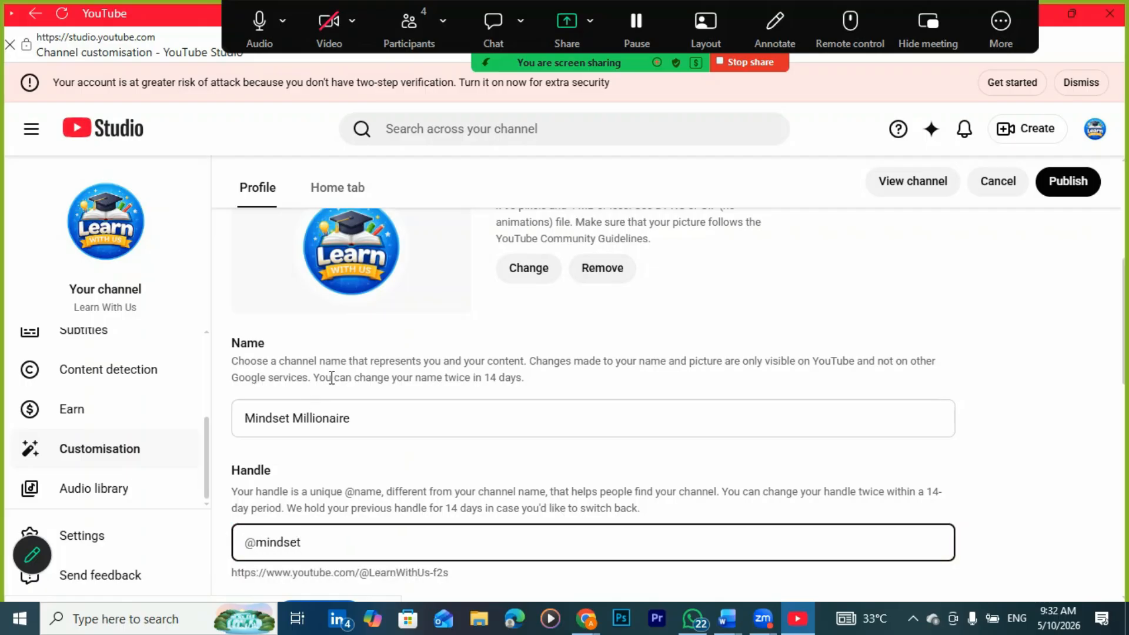
{"action": "type", "text": "millionare"}
{"action": "left_click", "coordinate": [344, 544]}
{"action": "left_click", "coordinate": [463, 461]}
{"action": "scroll", "coordinate": [474, 459], "scroll_direction": "down", "scroll_amount": 4}
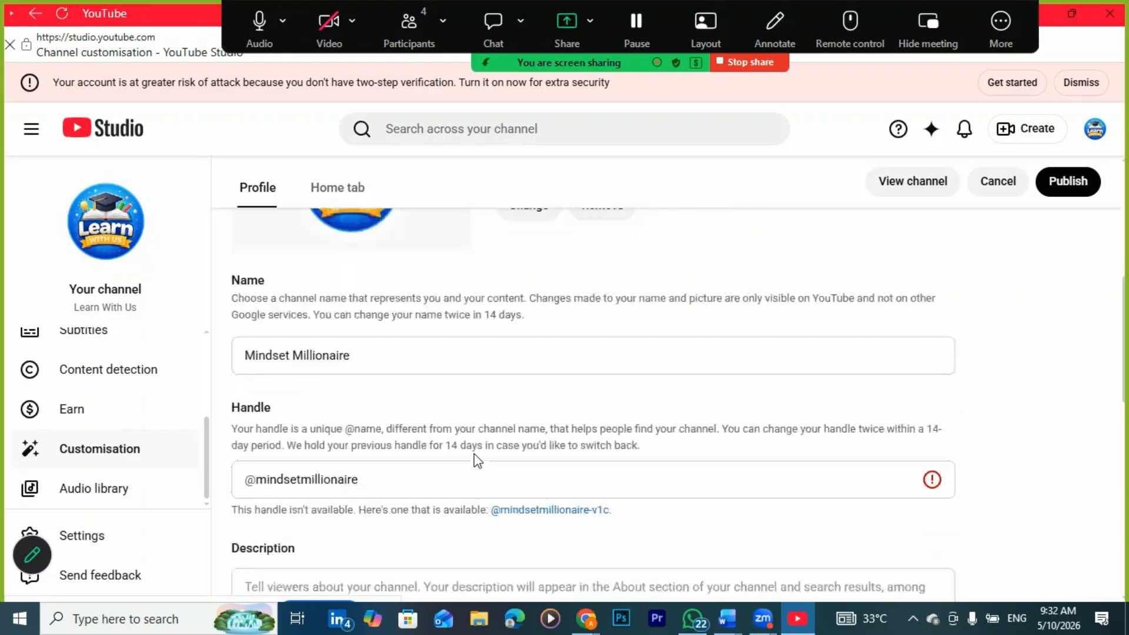
{"action": "left_click", "coordinate": [523, 324]}
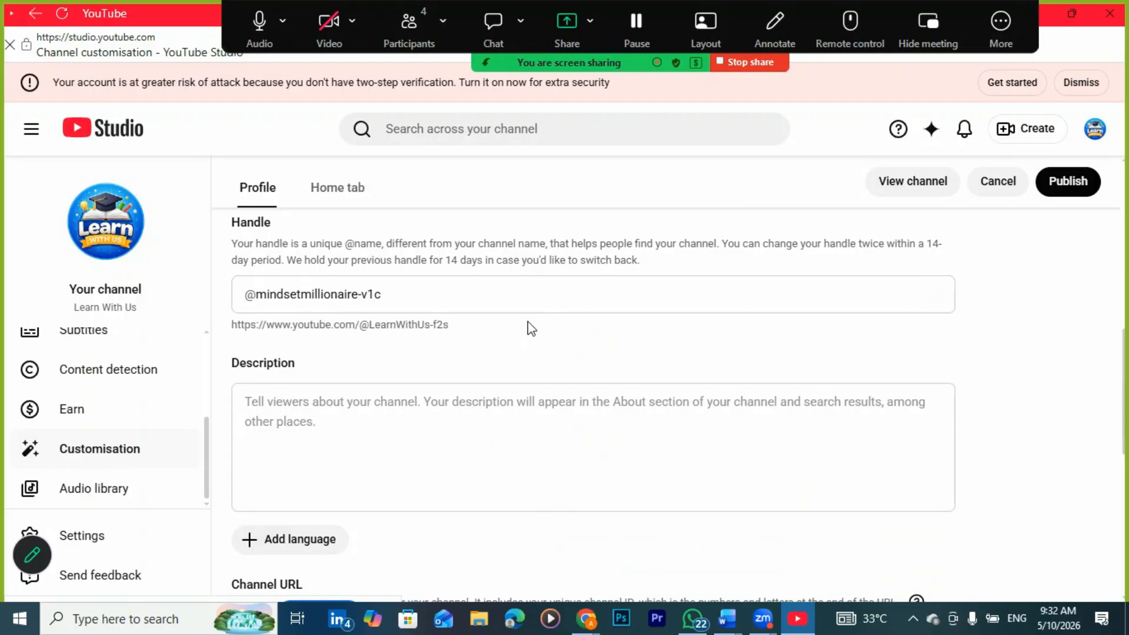
Copy the professional channel description from ChatGPT and return to the channel's description field in YouTube Studio.
{"action": "left_click", "coordinate": [324, 402]}
{"action": "left_click", "coordinate": [586, 618]}
{"action": "left_click", "coordinate": [524, 564]}
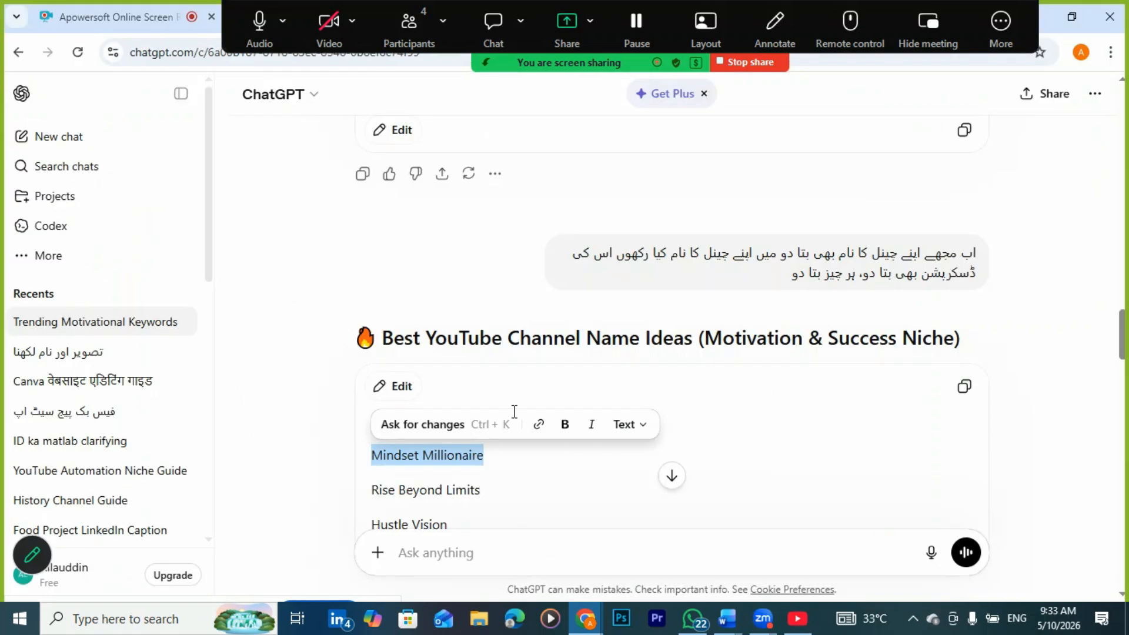
{"action": "scroll", "coordinate": [529, 400], "scroll_direction": "down", "scroll_amount": 15}
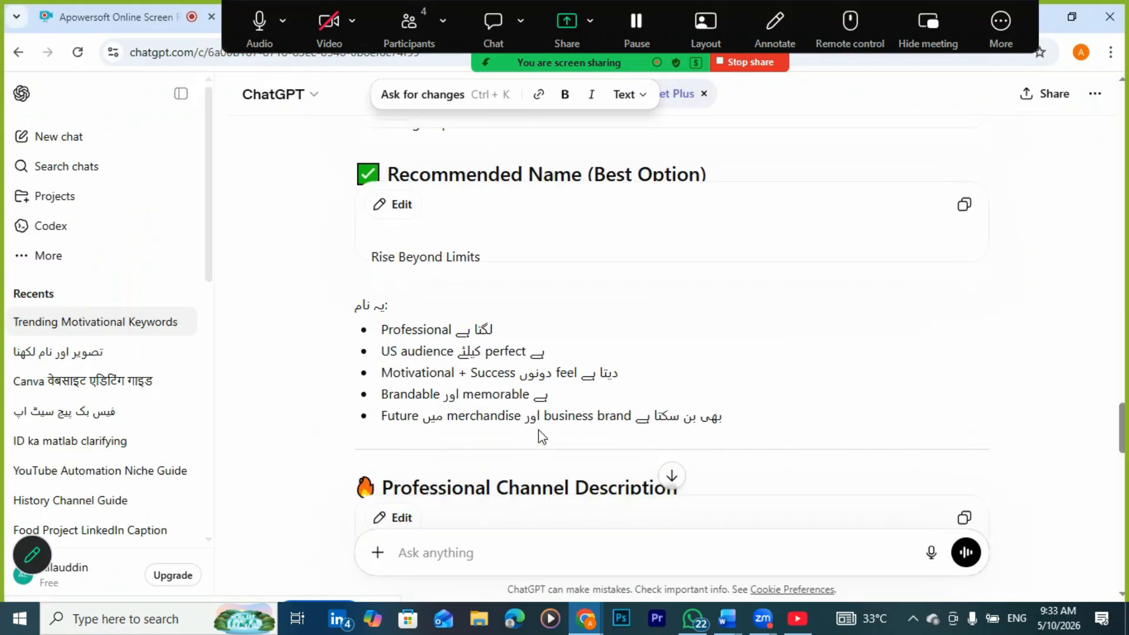
{"action": "left_click", "coordinate": [964, 252]}
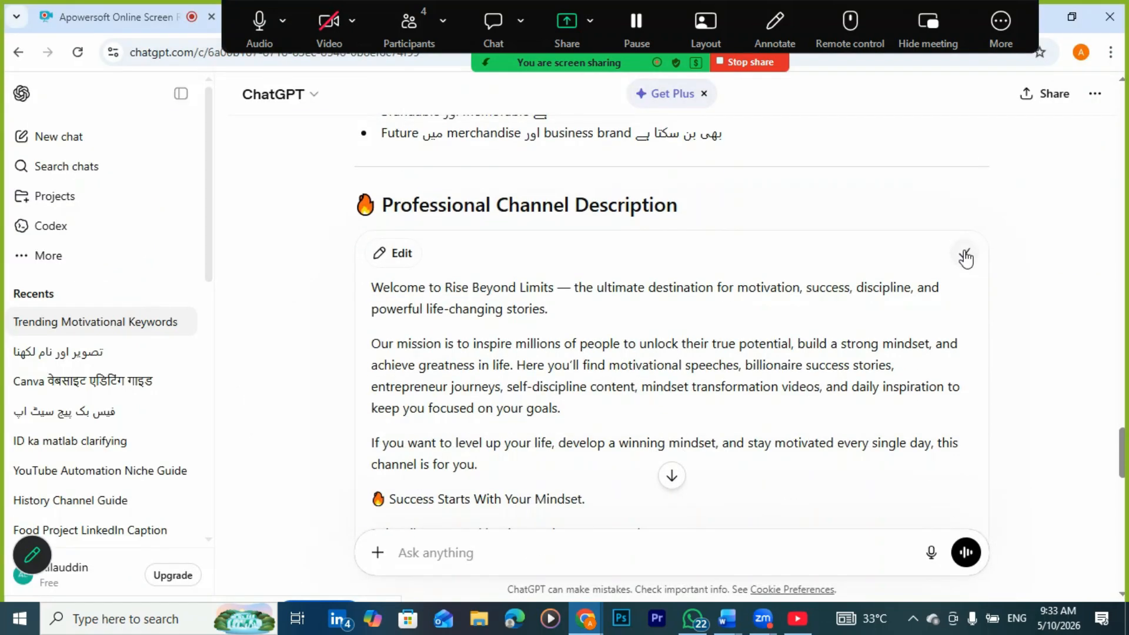
{"action": "mouse_move", "coordinate": [798, 619]}
{"action": "left_click", "coordinate": [799, 547]}
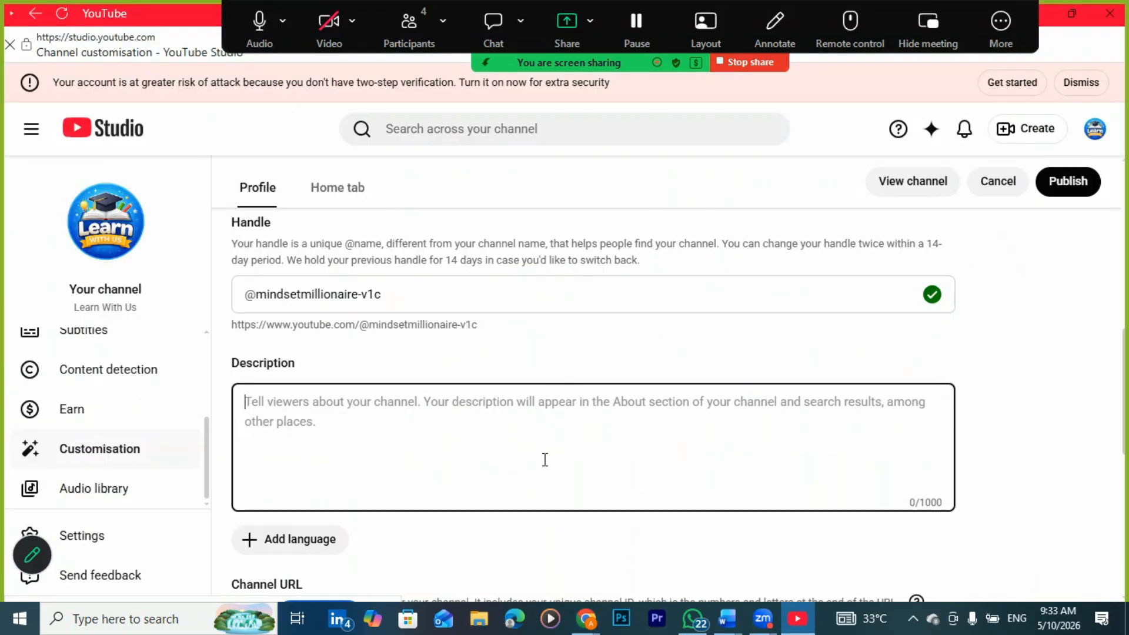
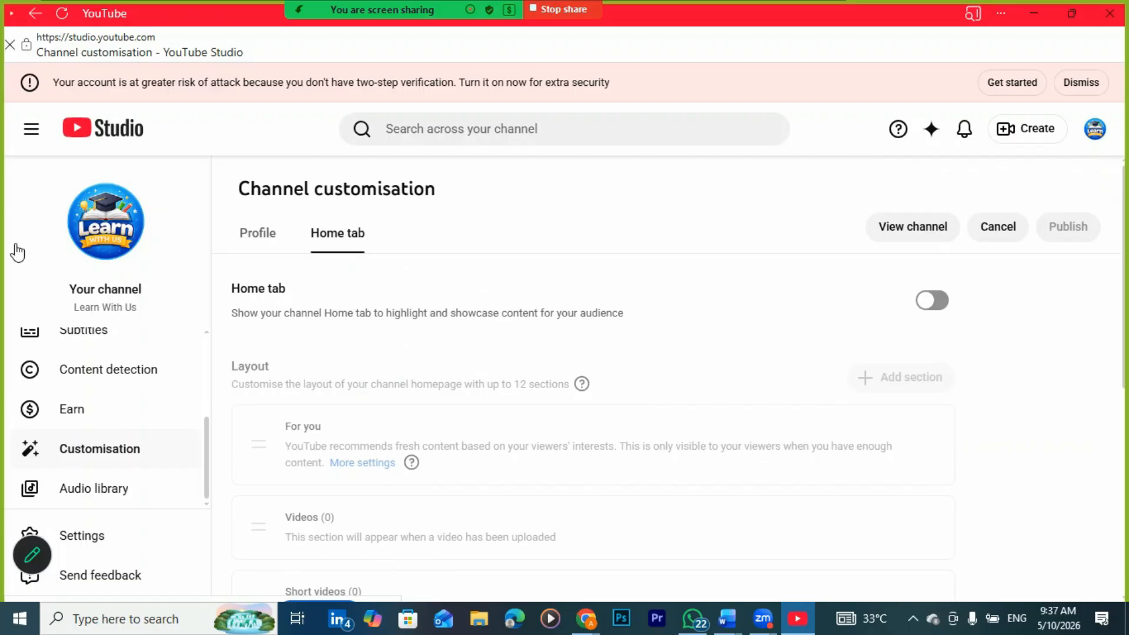
Look over the layout sections of the channel's Home tab customisation, from For you to Collaborations.
{"action": "scroll", "coordinate": [331, 327], "scroll_direction": "down", "scroll_amount": 4}
{"action": "scroll", "coordinate": [334, 321], "scroll_direction": "down", "scroll_amount": 3}
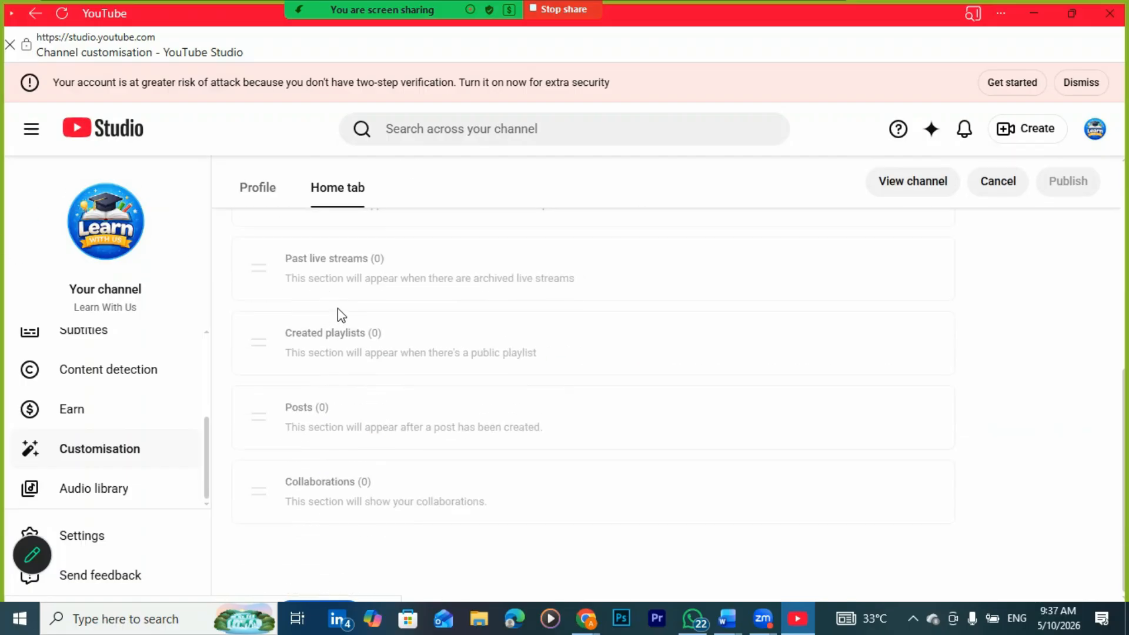
{"action": "scroll", "coordinate": [341, 300], "scroll_direction": "up", "scroll_amount": 7}
{"action": "scroll", "coordinate": [347, 286], "scroll_direction": "down", "scroll_amount": 7}
{"action": "scroll", "coordinate": [351, 289], "scroll_direction": "up", "scroll_amount": 7}
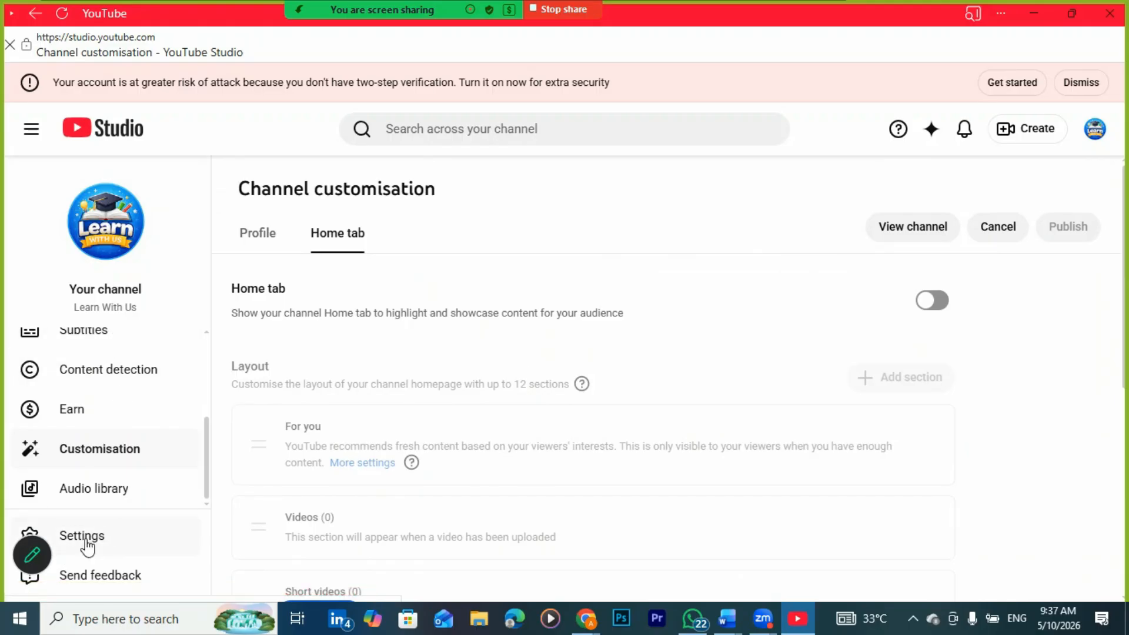
{"action": "mouse_move", "coordinate": [341, 19]}
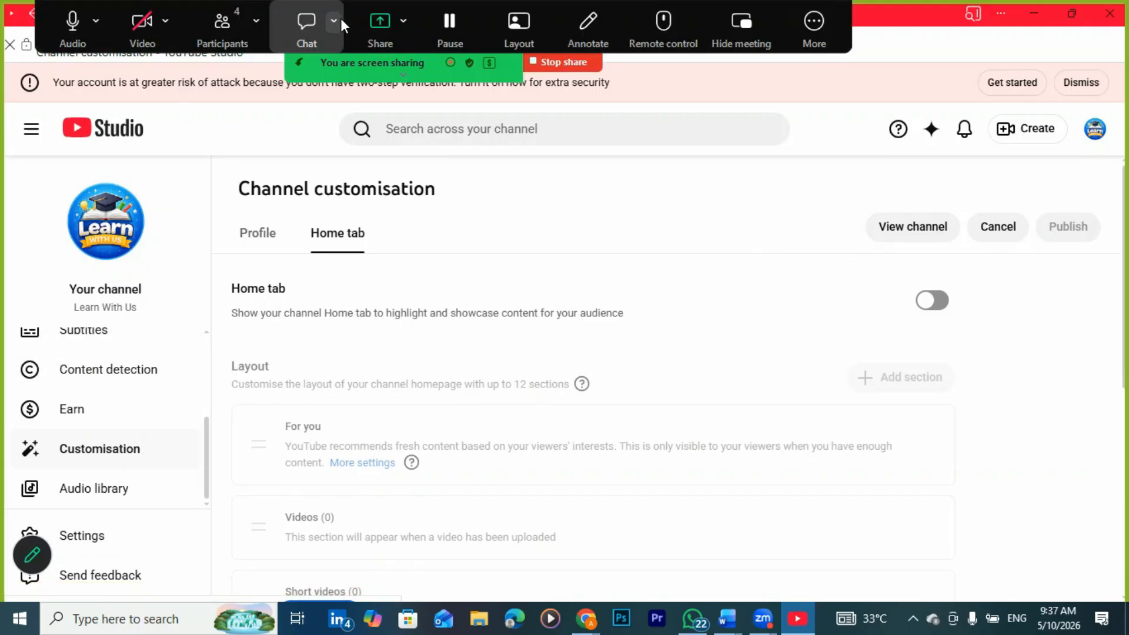
Open the channel settings and view the advanced settings with the Made for Kids audience options.
{"action": "left_click", "coordinate": [81, 538]}
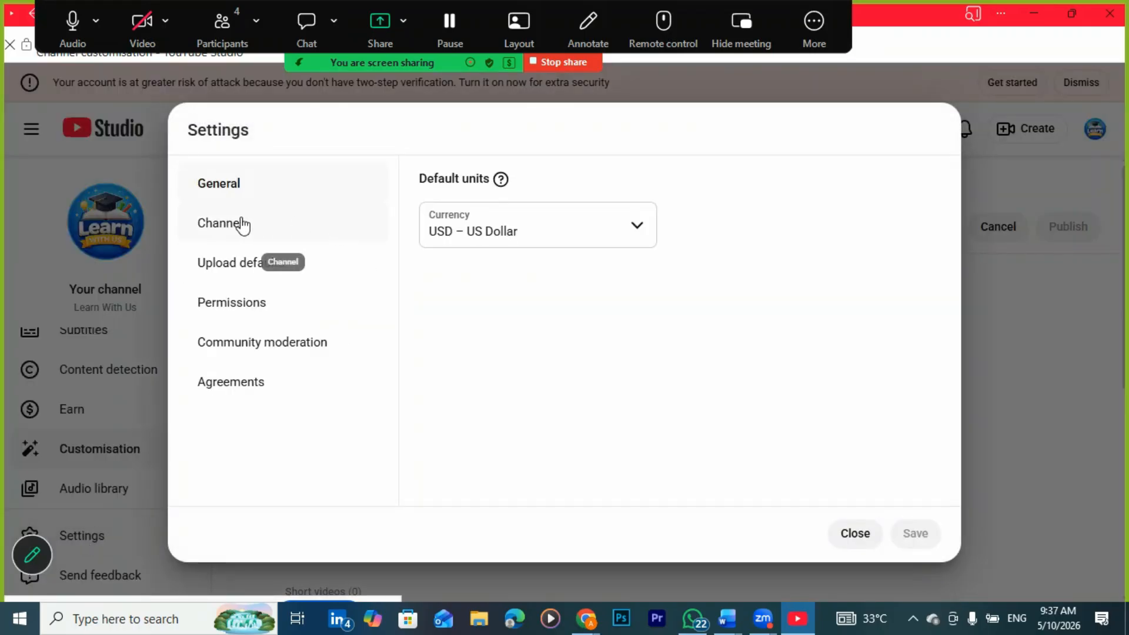
{"action": "left_click", "coordinate": [240, 224]}
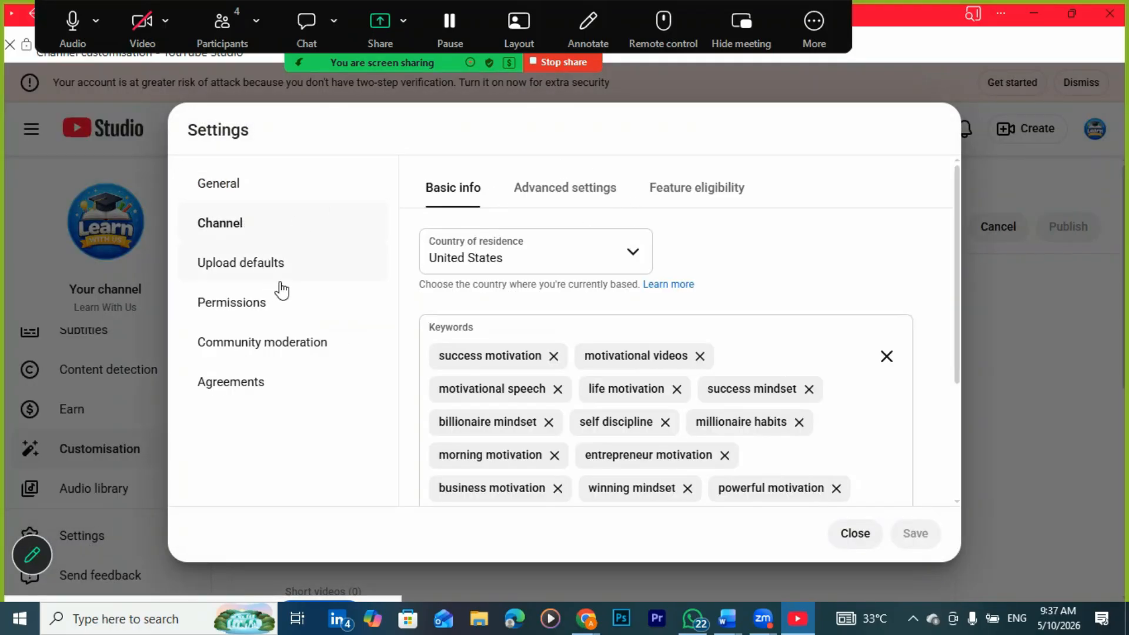
{"action": "left_click", "coordinate": [570, 197]}
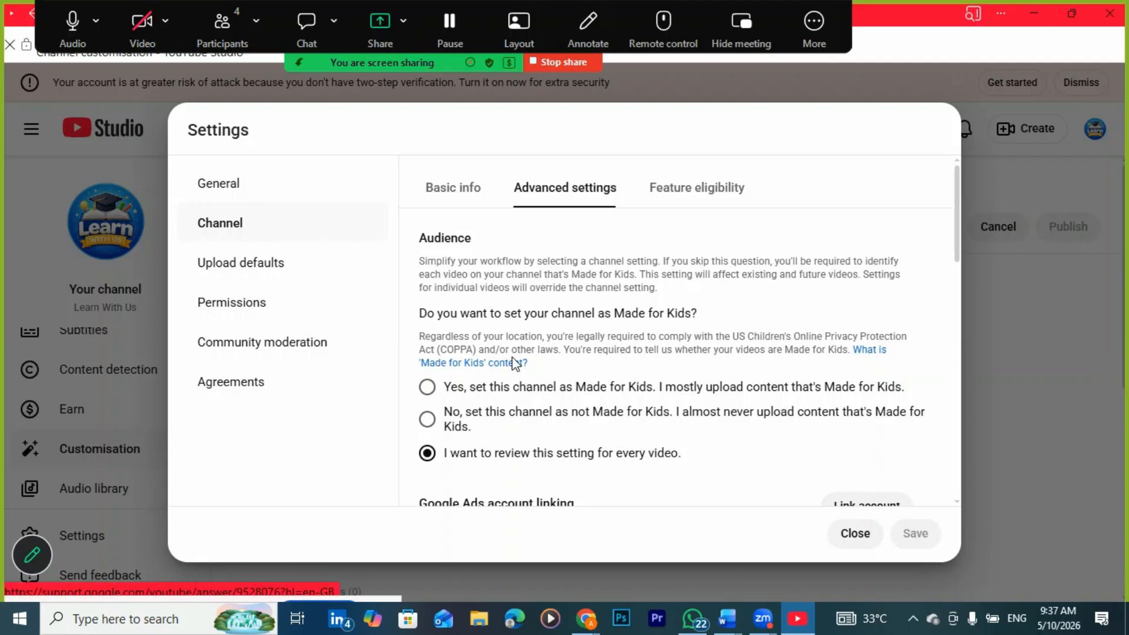
Set the channel's audience to not Made for Kids.
{"action": "scroll", "coordinate": [540, 349], "scroll_direction": "down", "scroll_amount": 1}
{"action": "scroll", "coordinate": [515, 315], "scroll_direction": "up", "scroll_amount": 1}
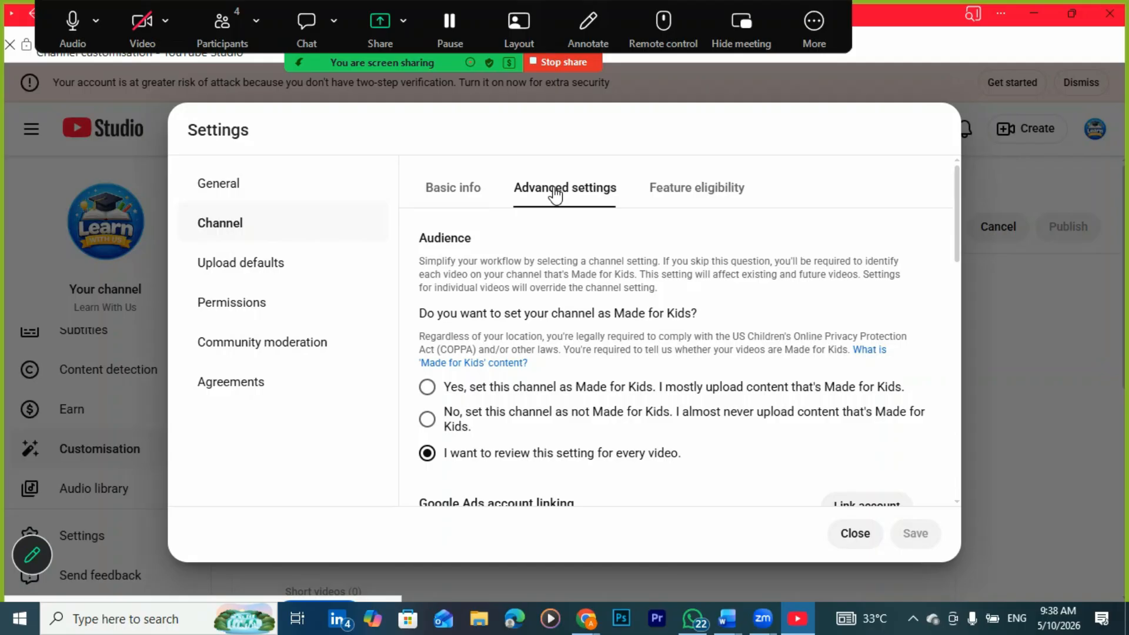
{"action": "scroll", "coordinate": [531, 359], "scroll_direction": "down", "scroll_amount": 2}
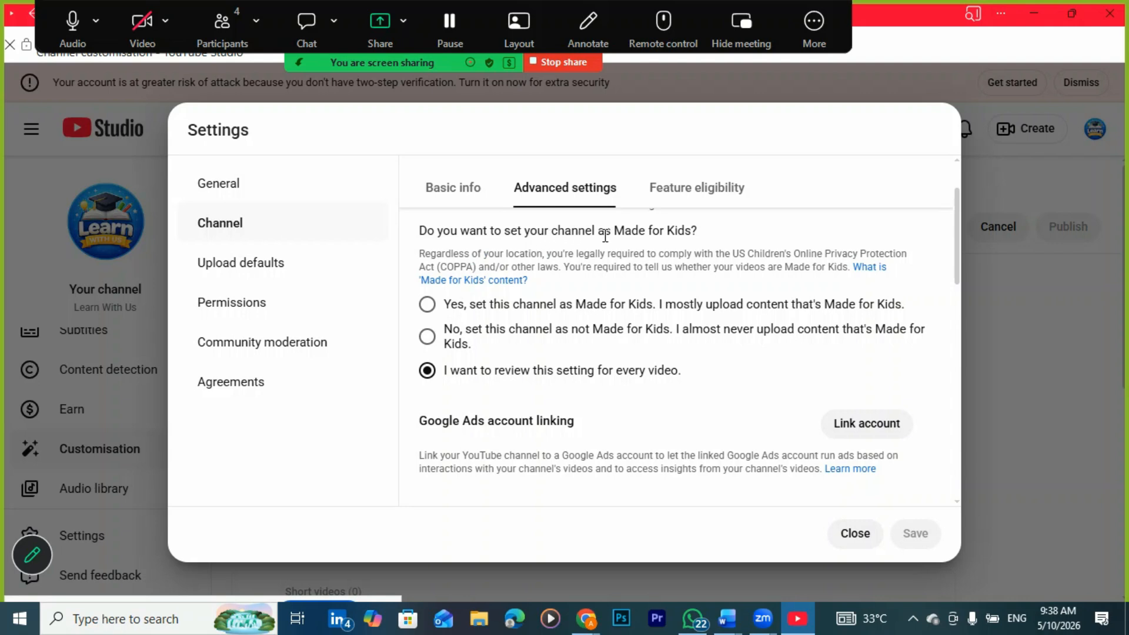
{"action": "left_click", "coordinate": [427, 340]}
Hide potentially inappropriate words in automatic captions and enable automatic dubbing for the channel.
{"action": "scroll", "coordinate": [515, 348], "scroll_direction": "down", "scroll_amount": 4}
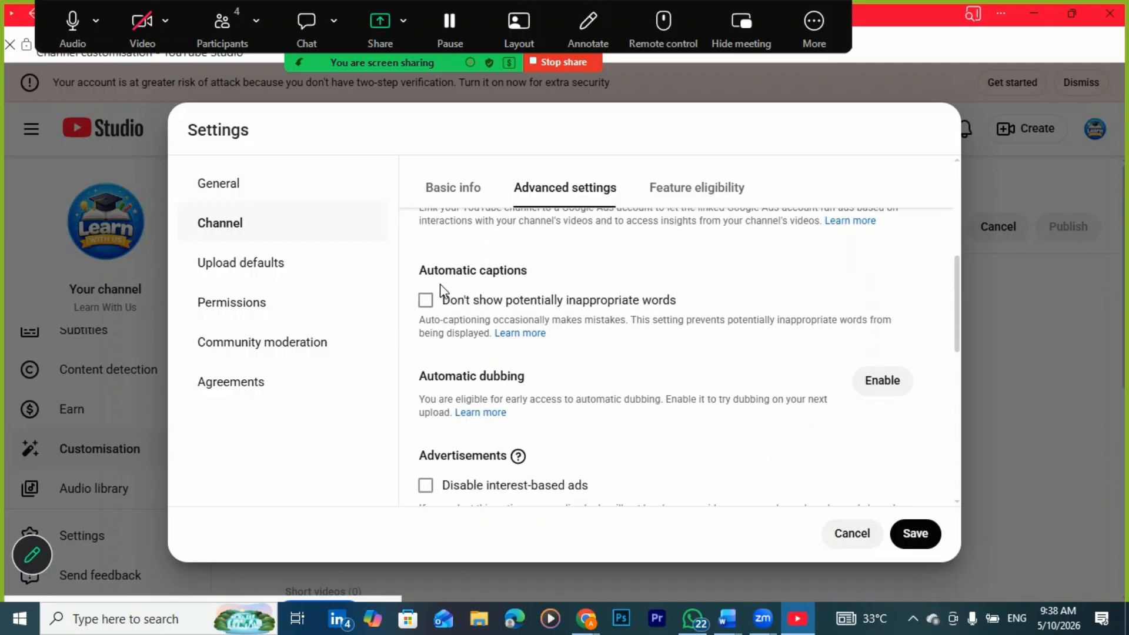
{"action": "left_click", "coordinate": [426, 301]}
{"action": "scroll", "coordinate": [582, 280], "scroll_direction": "down", "scroll_amount": 3}
{"action": "scroll", "coordinate": [577, 274], "scroll_direction": "up", "scroll_amount": 2}
{"action": "left_click", "coordinate": [865, 297]}
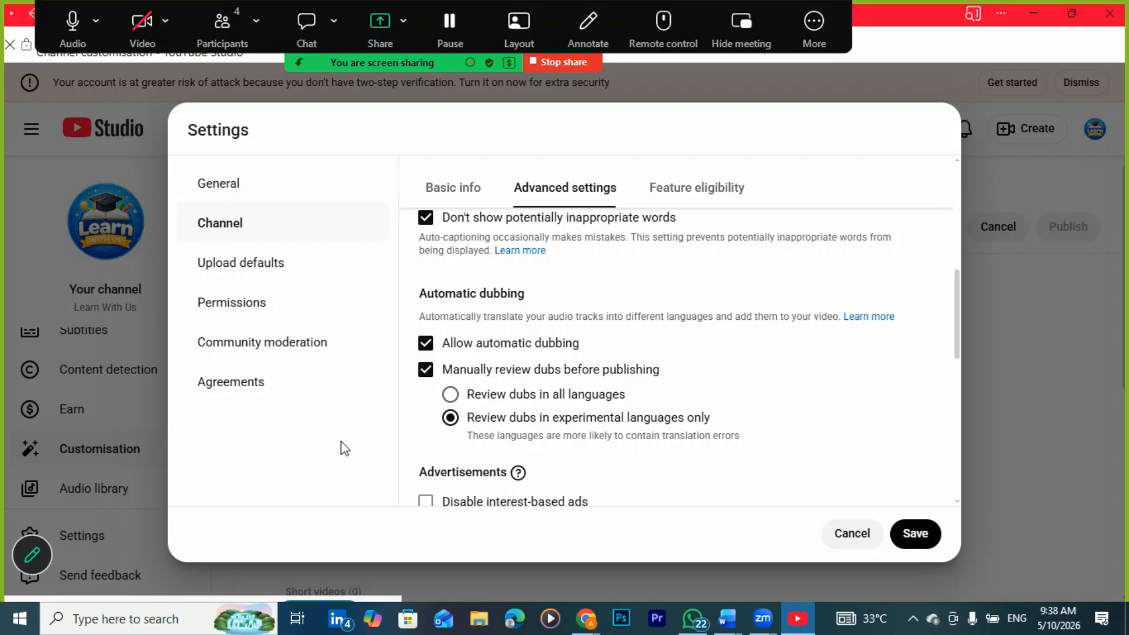
Try allowing third-party companies to train AI models on the channel content, view the selectable companies and withdraw the permission.
{"action": "scroll", "coordinate": [494, 397], "scroll_direction": "down", "scroll_amount": 3}
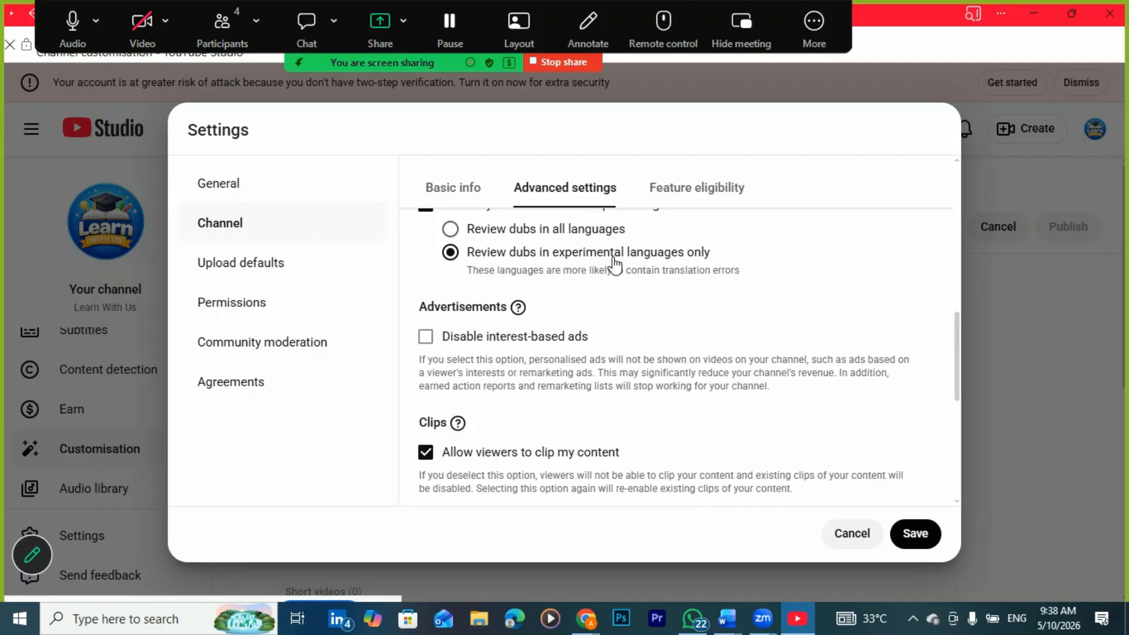
{"action": "scroll", "coordinate": [548, 286], "scroll_direction": "up", "scroll_amount": 1}
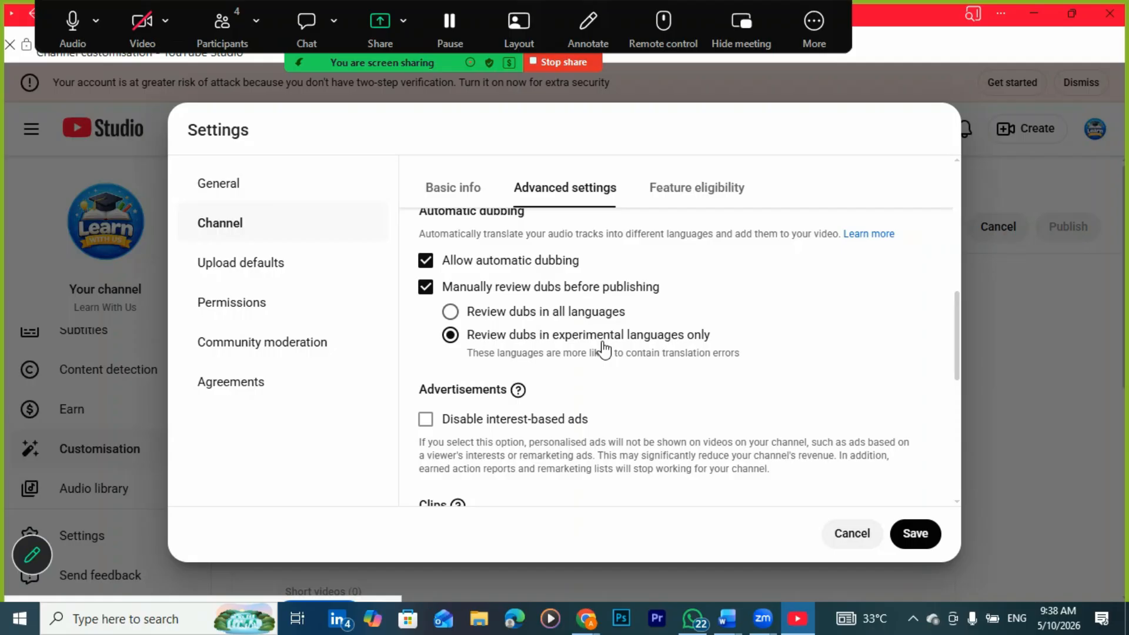
{"action": "scroll", "coordinate": [476, 349], "scroll_direction": "down", "scroll_amount": 3}
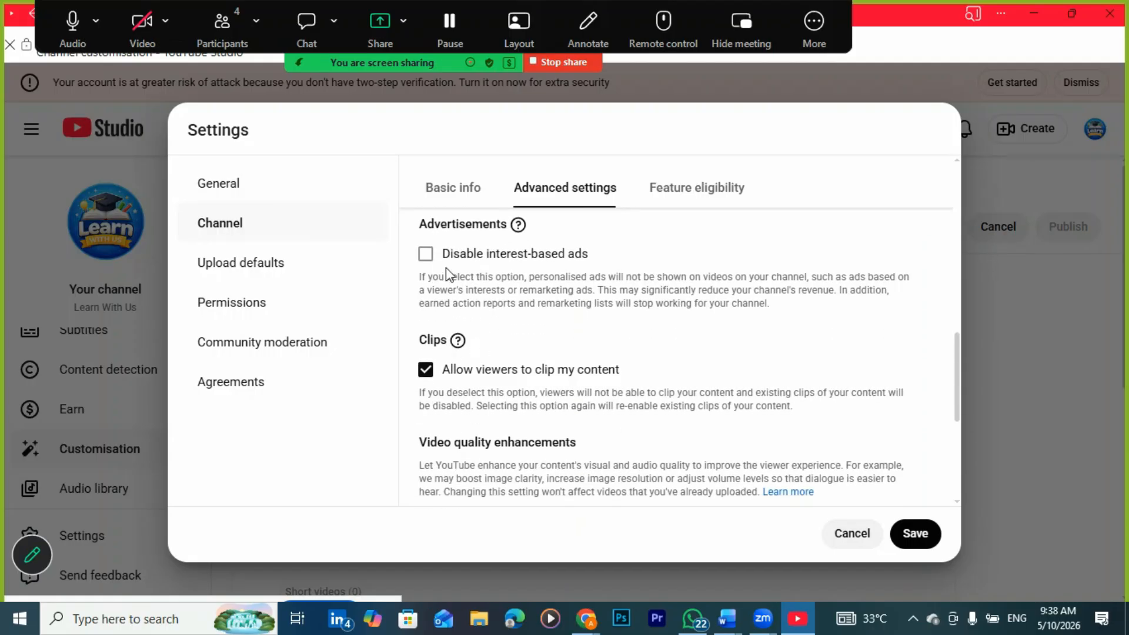
{"action": "scroll", "coordinate": [461, 335], "scroll_direction": "down", "scroll_amount": 2}
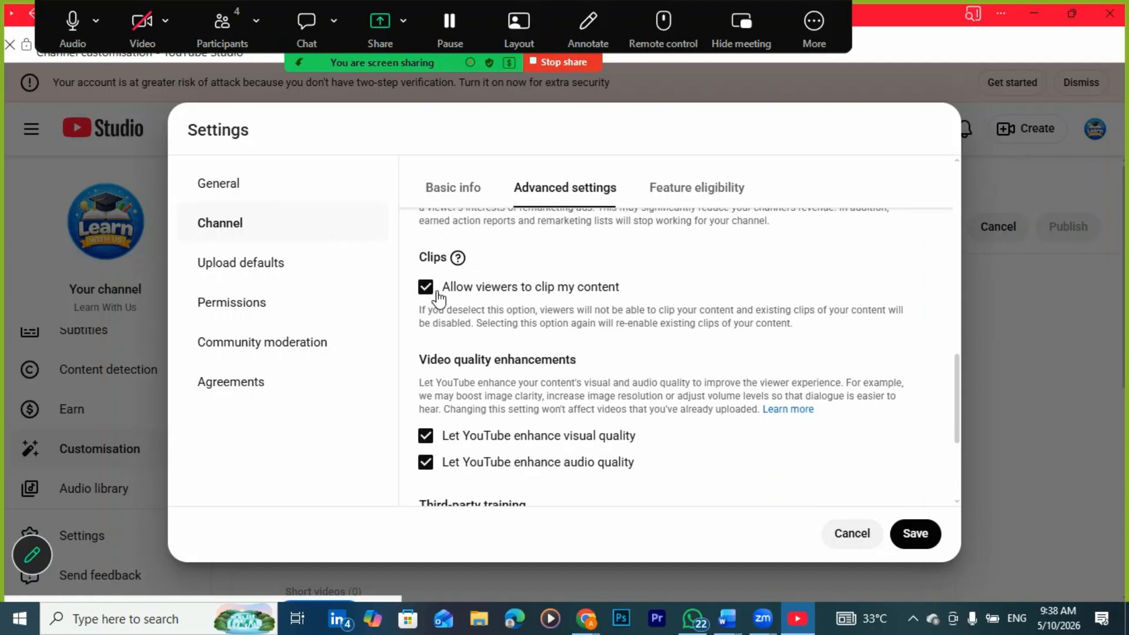
{"action": "scroll", "coordinate": [438, 299], "scroll_direction": "down", "scroll_amount": 2}
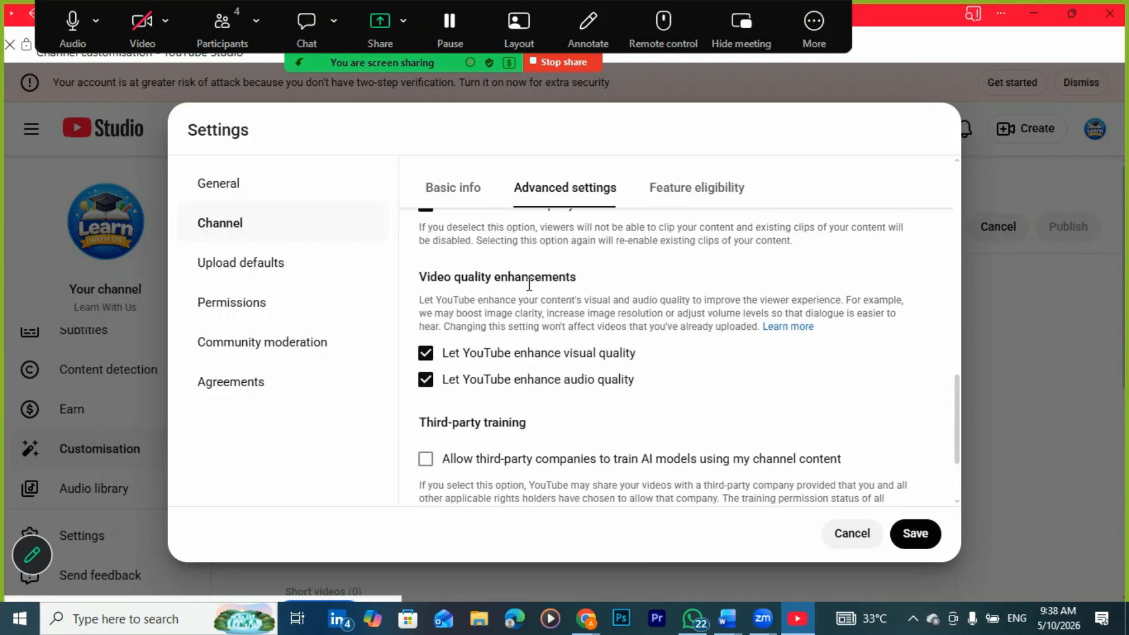
{"action": "scroll", "coordinate": [447, 376], "scroll_direction": "down", "scroll_amount": 2}
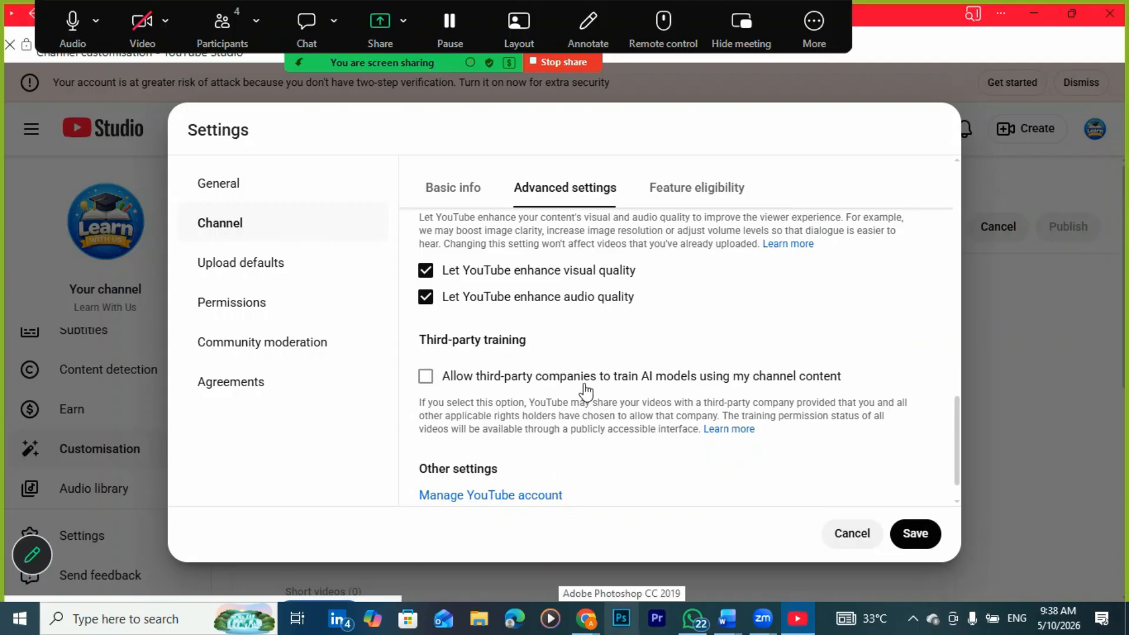
{"action": "left_click", "coordinate": [426, 379]}
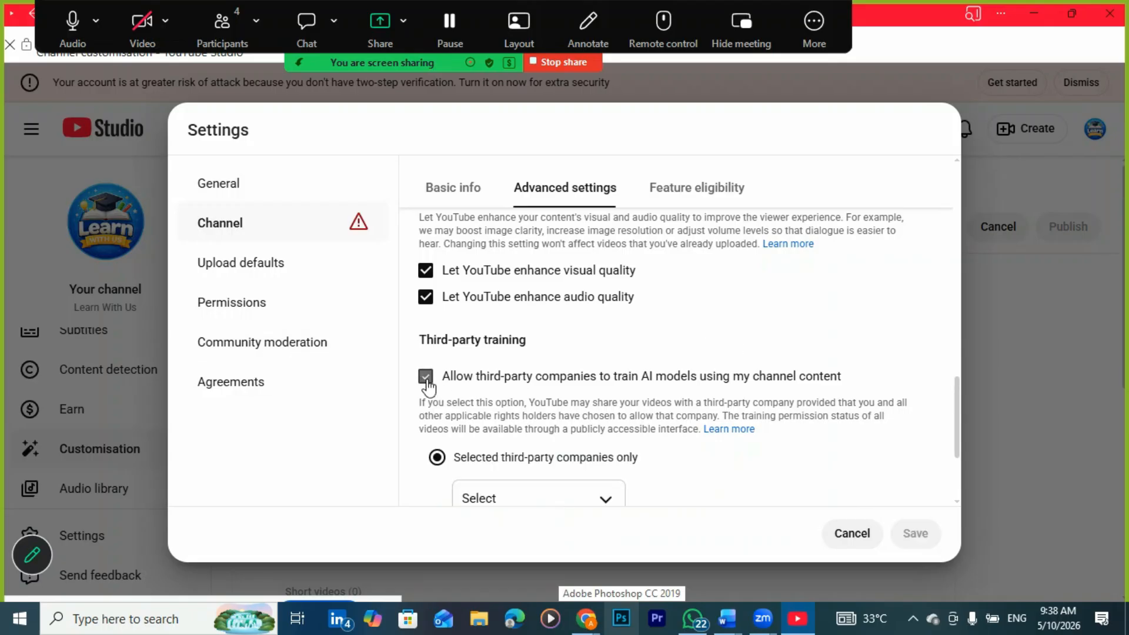
{"action": "scroll", "coordinate": [642, 368], "scroll_direction": "down", "scroll_amount": 3}
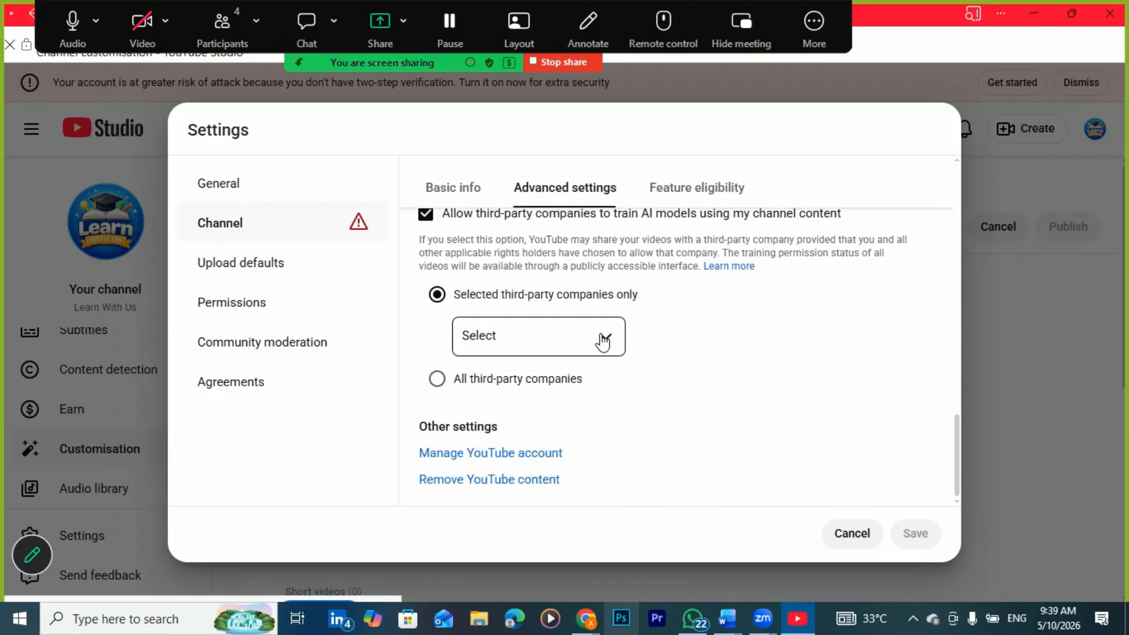
{"action": "left_click", "coordinate": [605, 337]}
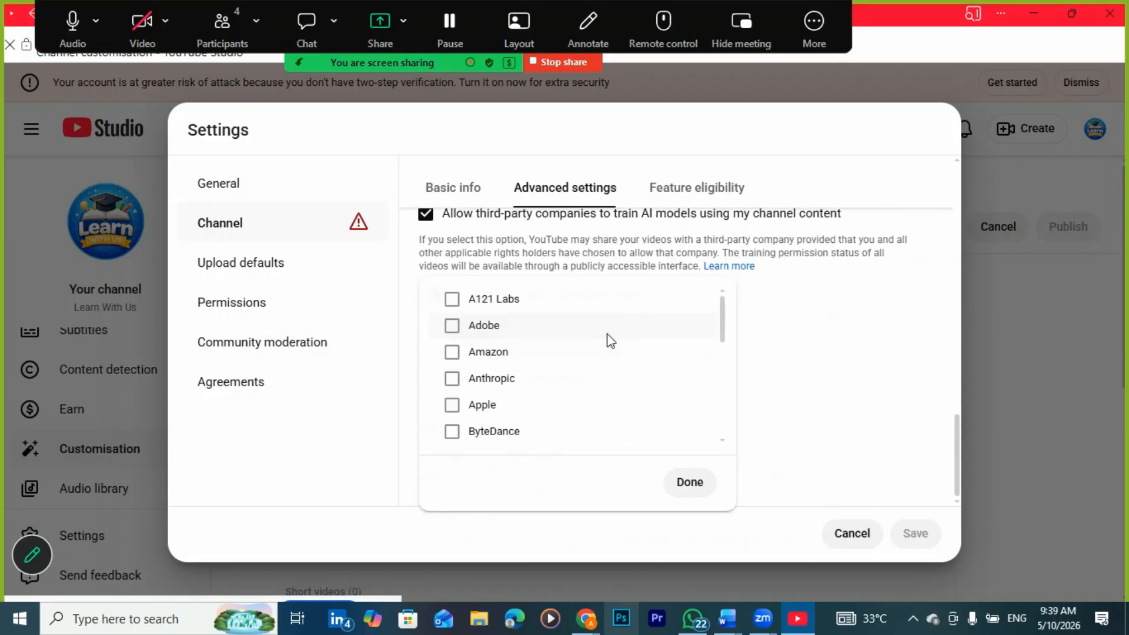
{"action": "left_click", "coordinate": [858, 326]}
{"action": "left_click", "coordinate": [429, 222]}
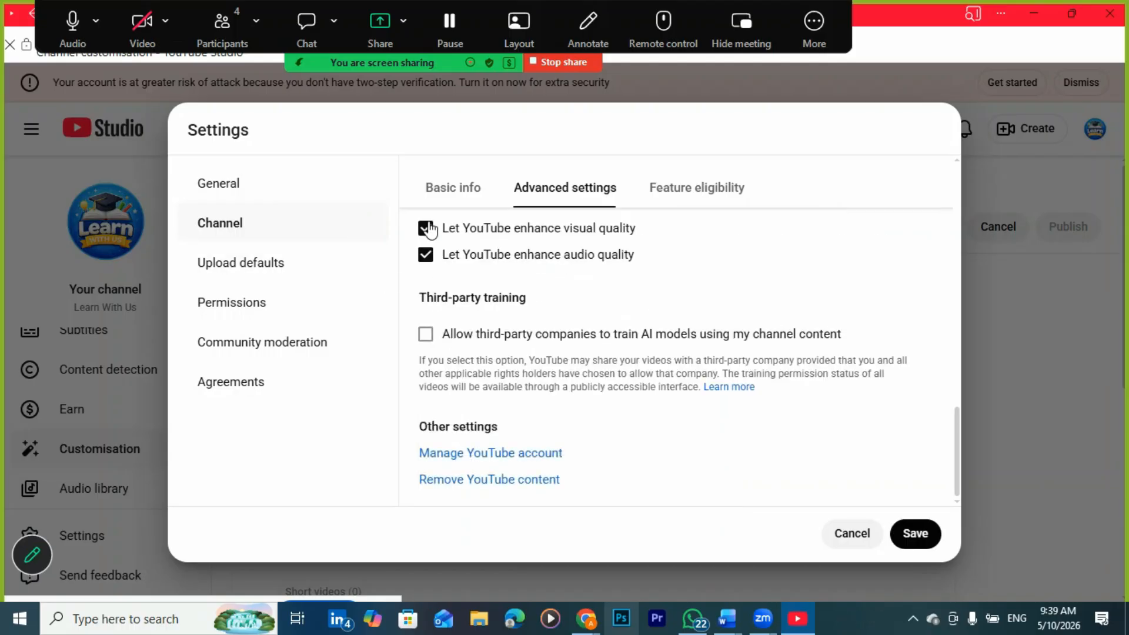
Review the remaining advanced settings, open the YouTube account management page and return to the channel settings.
{"action": "scroll", "coordinate": [434, 310], "scroll_direction": "up", "scroll_amount": 1}
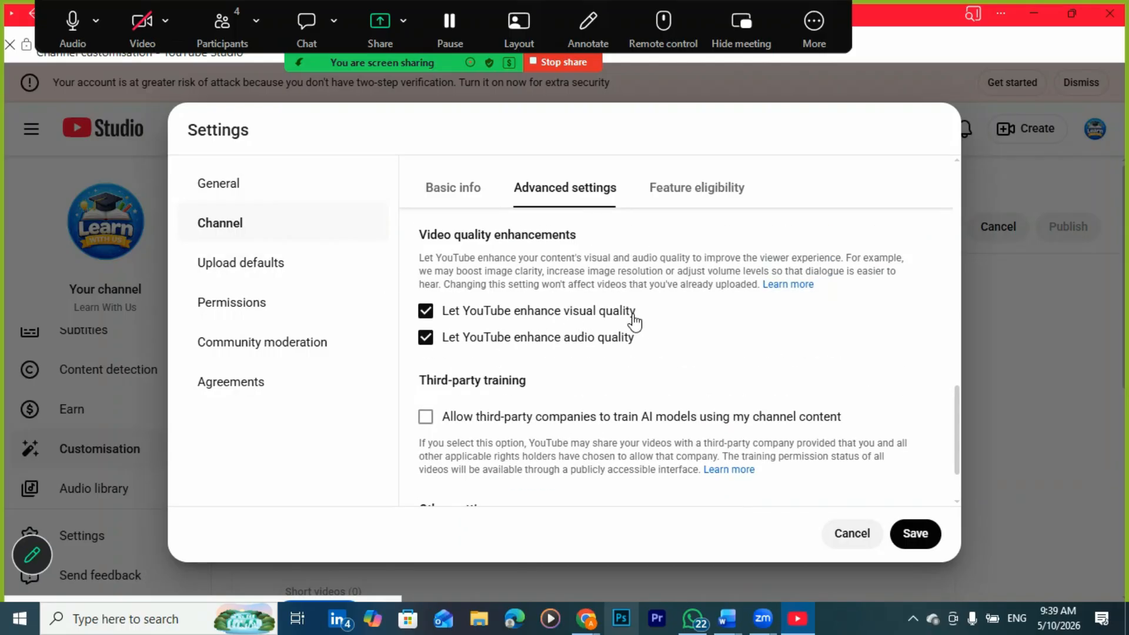
{"action": "scroll", "coordinate": [555, 390], "scroll_direction": "down", "scroll_amount": 2}
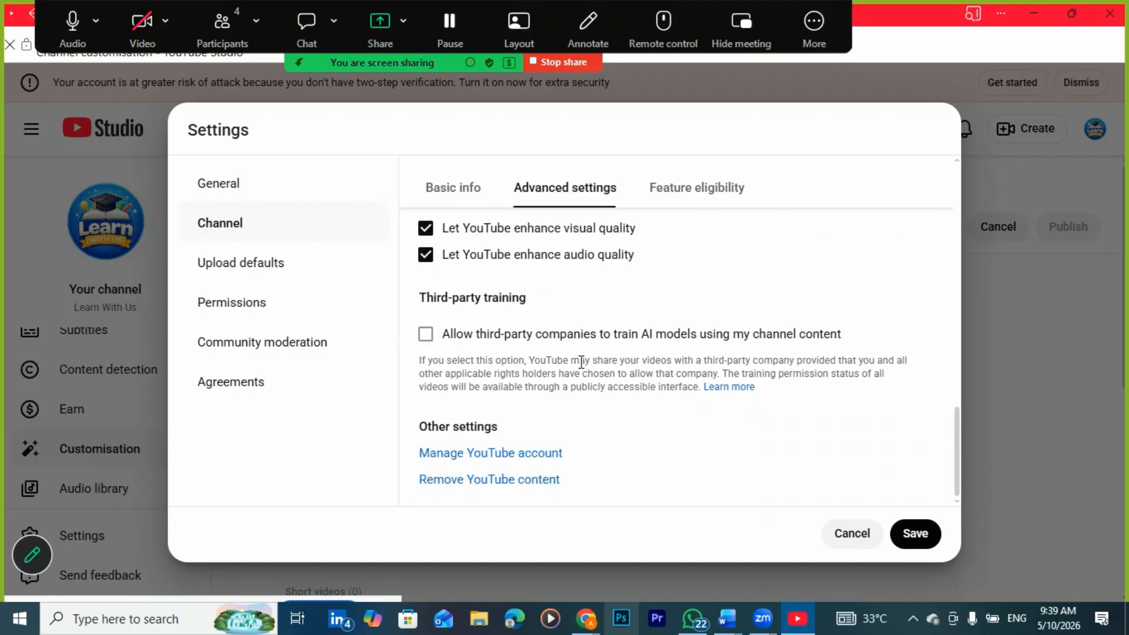
{"action": "scroll", "coordinate": [580, 363], "scroll_direction": "up", "scroll_amount": 15}
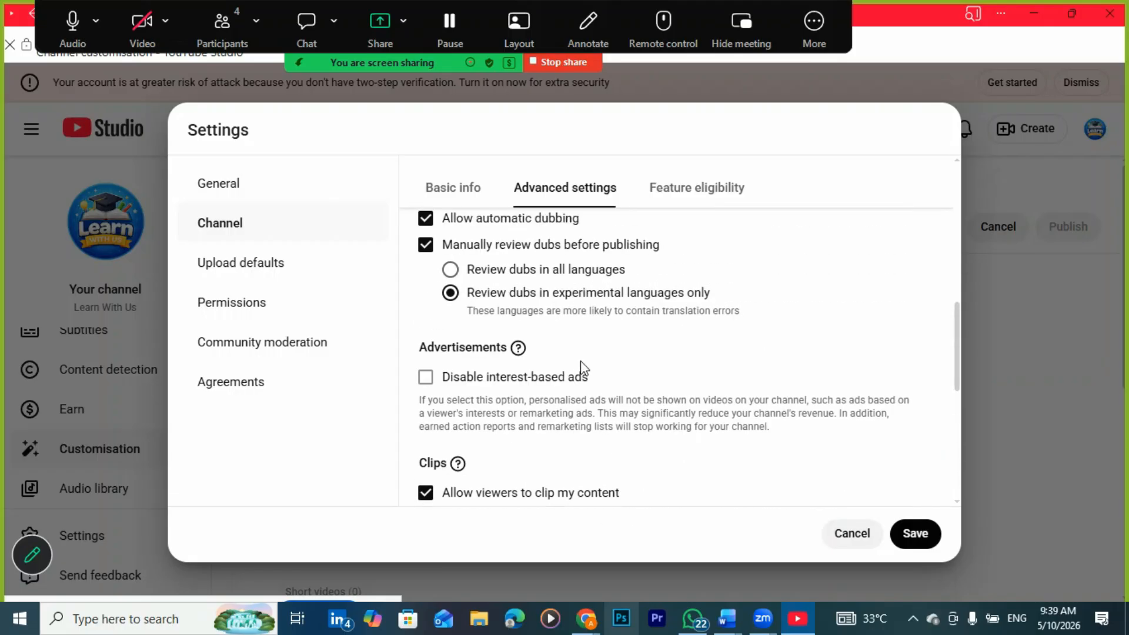
{"action": "scroll", "coordinate": [582, 368], "scroll_direction": "down", "scroll_amount": 15}
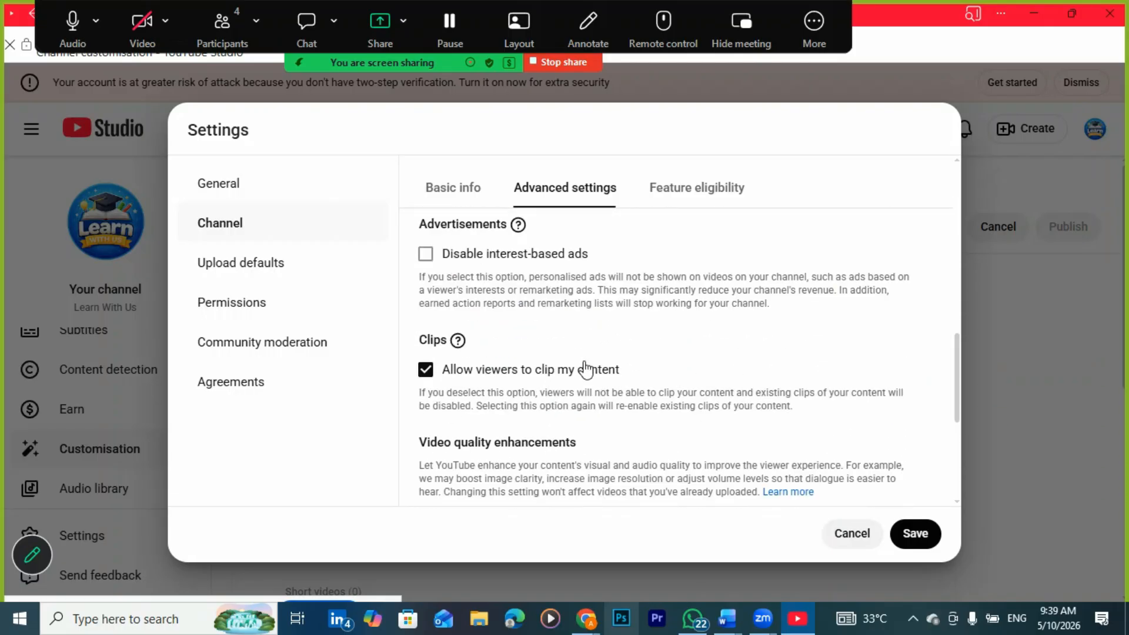
{"action": "left_click", "coordinate": [497, 454]}
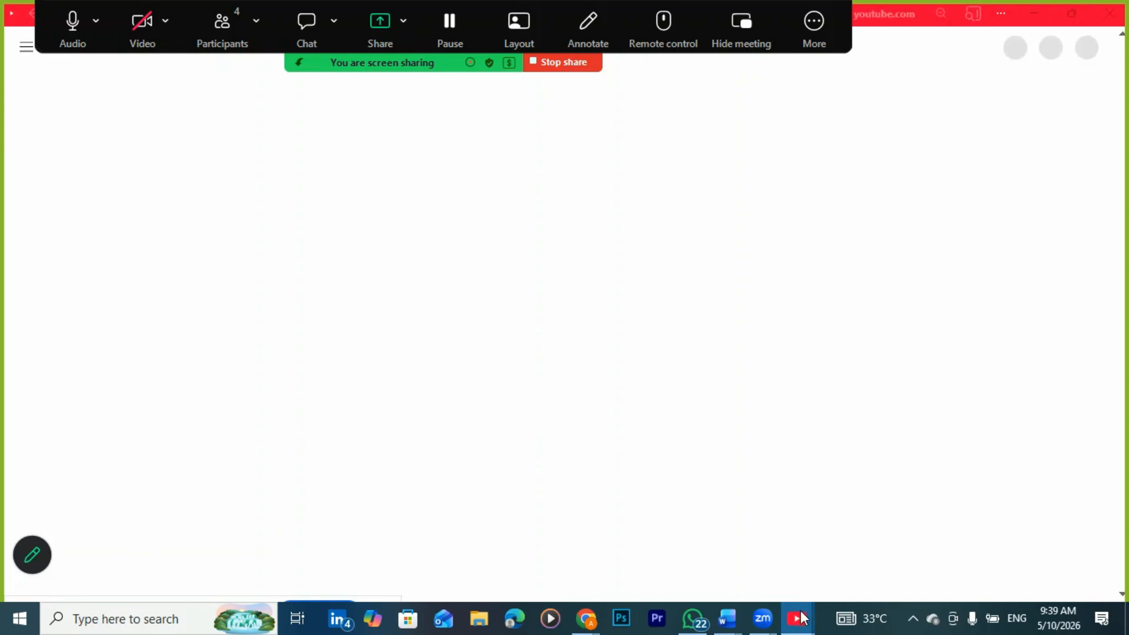
{"action": "mouse_move", "coordinate": [797, 614]}
{"action": "left_click", "coordinate": [749, 574]}
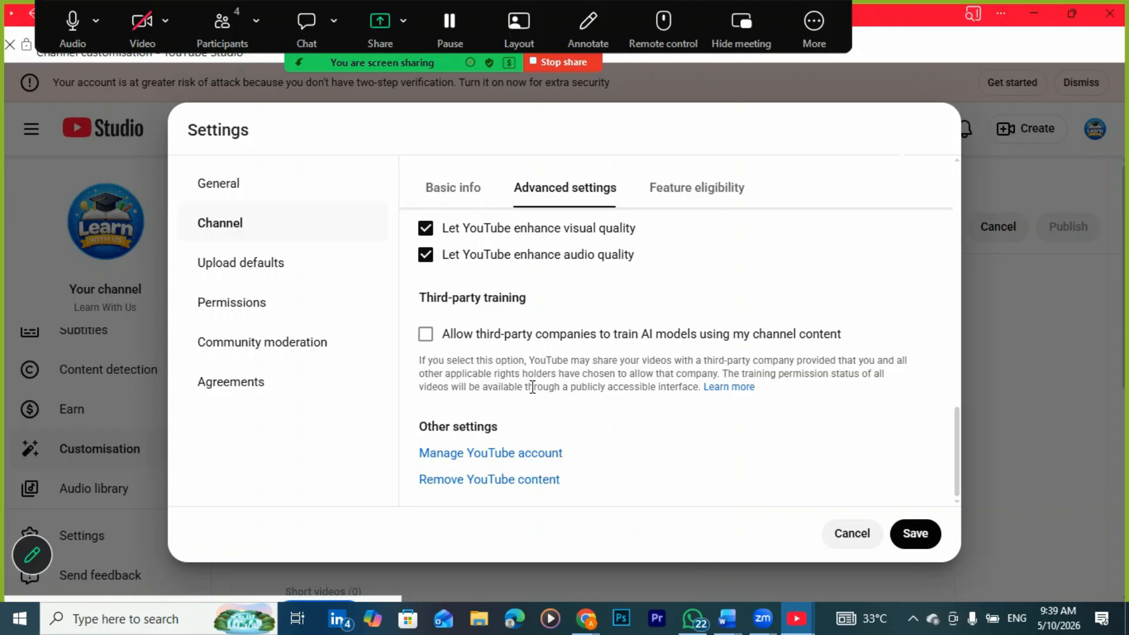
View the channel's feature eligibility and expand the requirements for intermediate features.
{"action": "scroll", "coordinate": [532, 386], "scroll_direction": "up", "scroll_amount": 5}
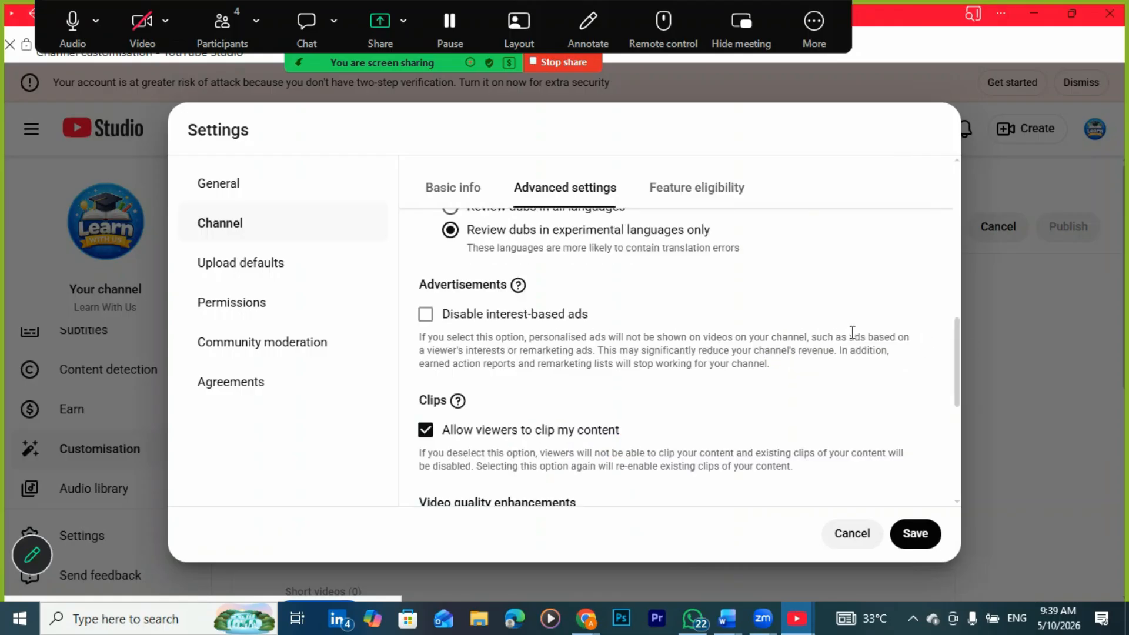
{"action": "scroll", "coordinate": [701, 317], "scroll_direction": "up", "scroll_amount": 4}
{"action": "scroll", "coordinate": [679, 321], "scroll_direction": "up", "scroll_amount": 6}
{"action": "scroll", "coordinate": [686, 303], "scroll_direction": "down", "scroll_amount": 3}
{"action": "scroll", "coordinate": [688, 303], "scroll_direction": "up", "scroll_amount": 3}
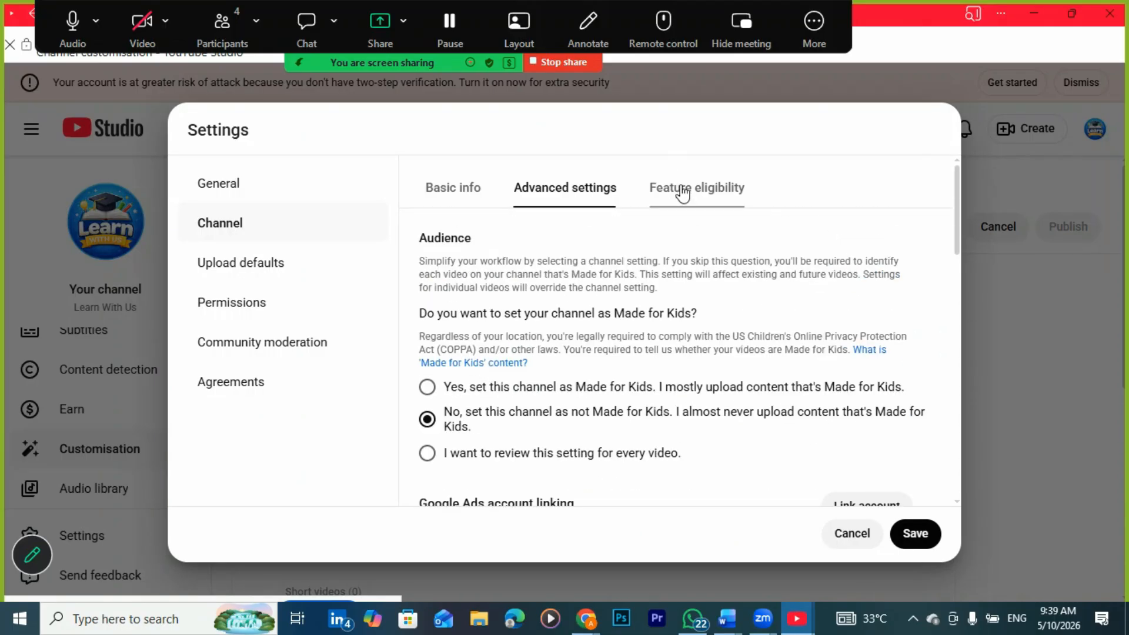
{"action": "left_click", "coordinate": [703, 191]}
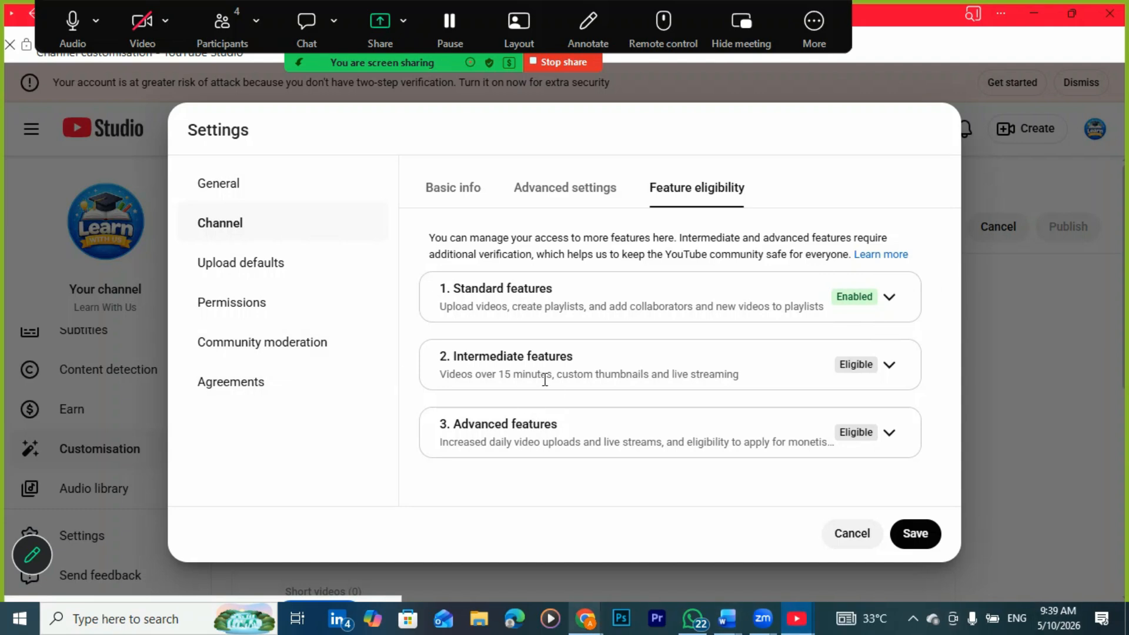
{"action": "left_click", "coordinate": [887, 363]}
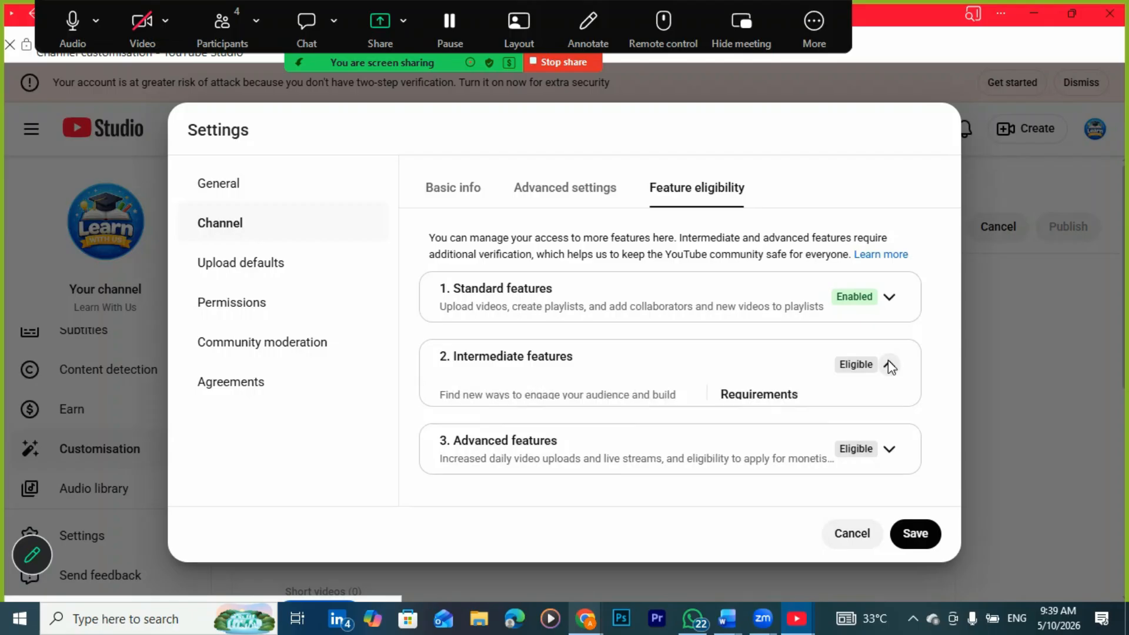
{"action": "scroll", "coordinate": [801, 404], "scroll_direction": "down", "scroll_amount": 3}
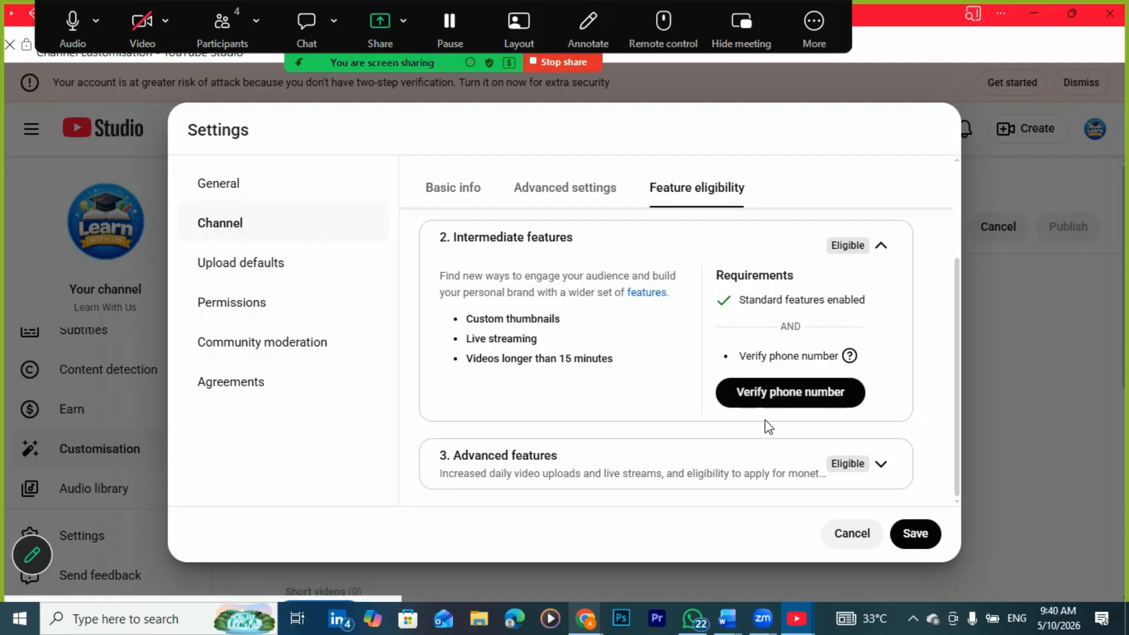
Open the phone number verification for intermediate features and return to the channel settings window.
{"action": "left_click", "coordinate": [823, 395]}
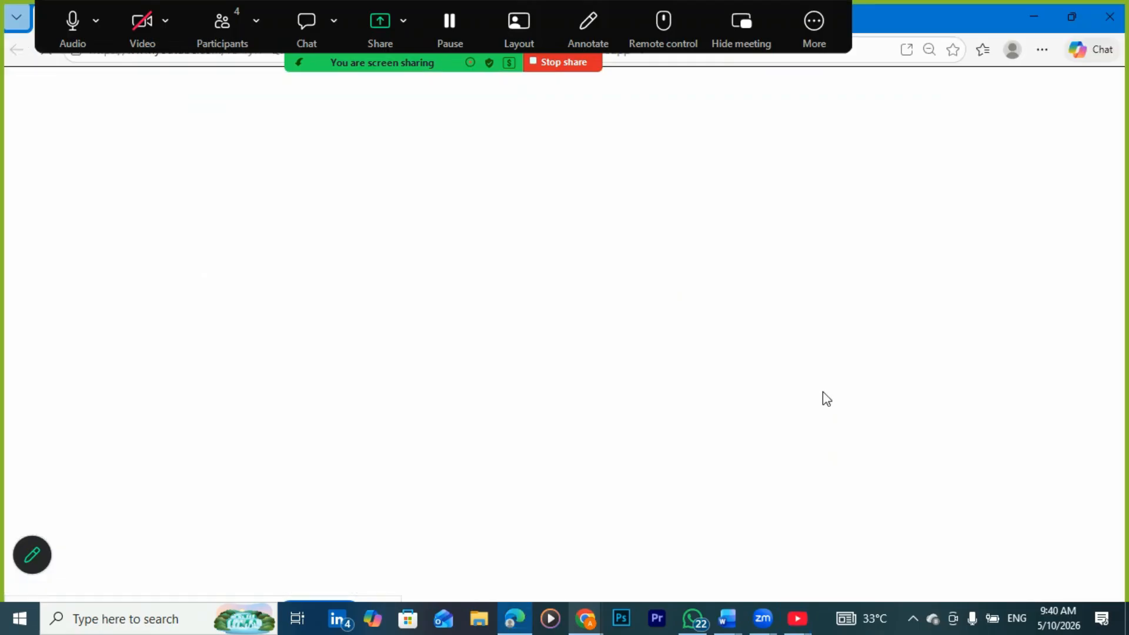
{"action": "left_click", "coordinate": [797, 619]}
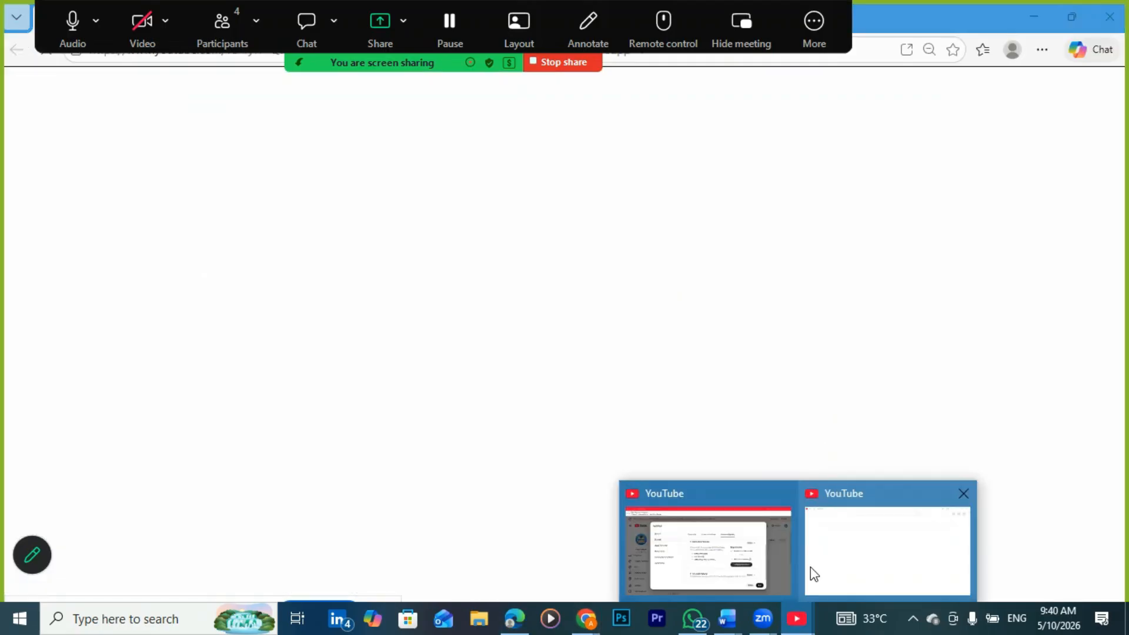
{"action": "left_click", "coordinate": [767, 564]}
{"action": "left_click", "coordinate": [771, 400]}
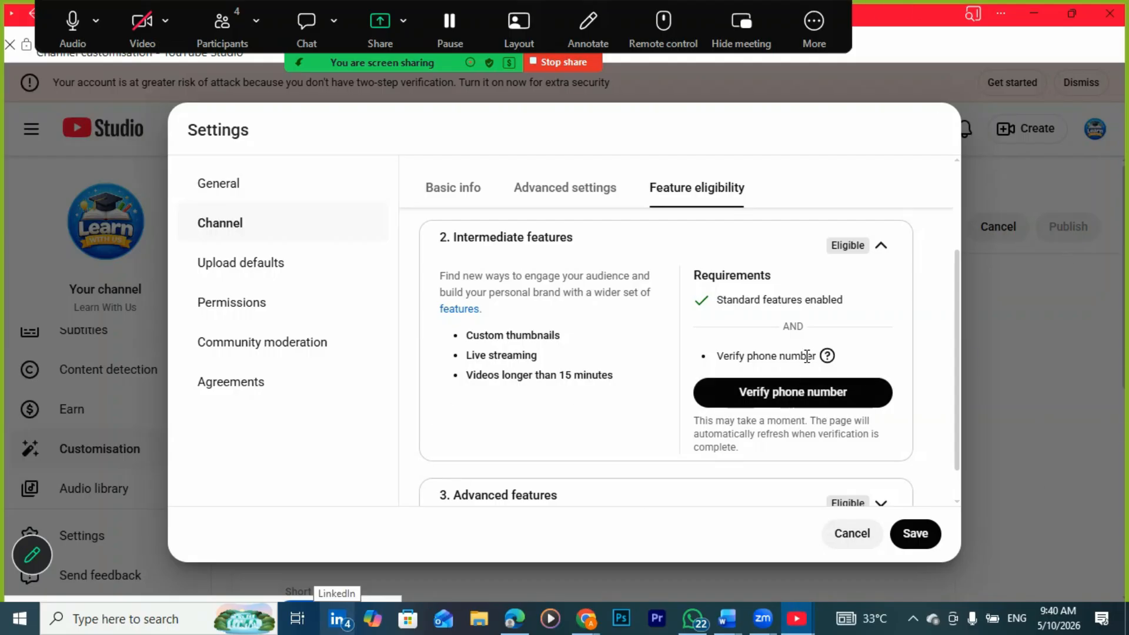
Examine the advanced features' benefits and requirements, including the explanation of video verification.
{"action": "scroll", "coordinate": [811, 355], "scroll_direction": "down", "scroll_amount": 1}
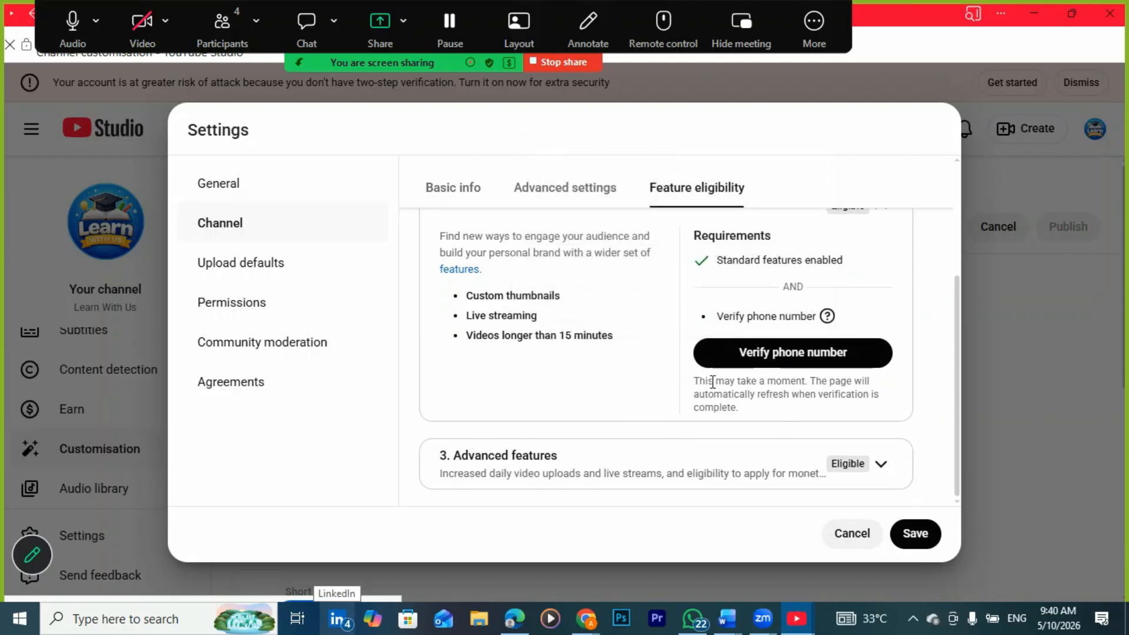
{"action": "left_click", "coordinate": [881, 464]}
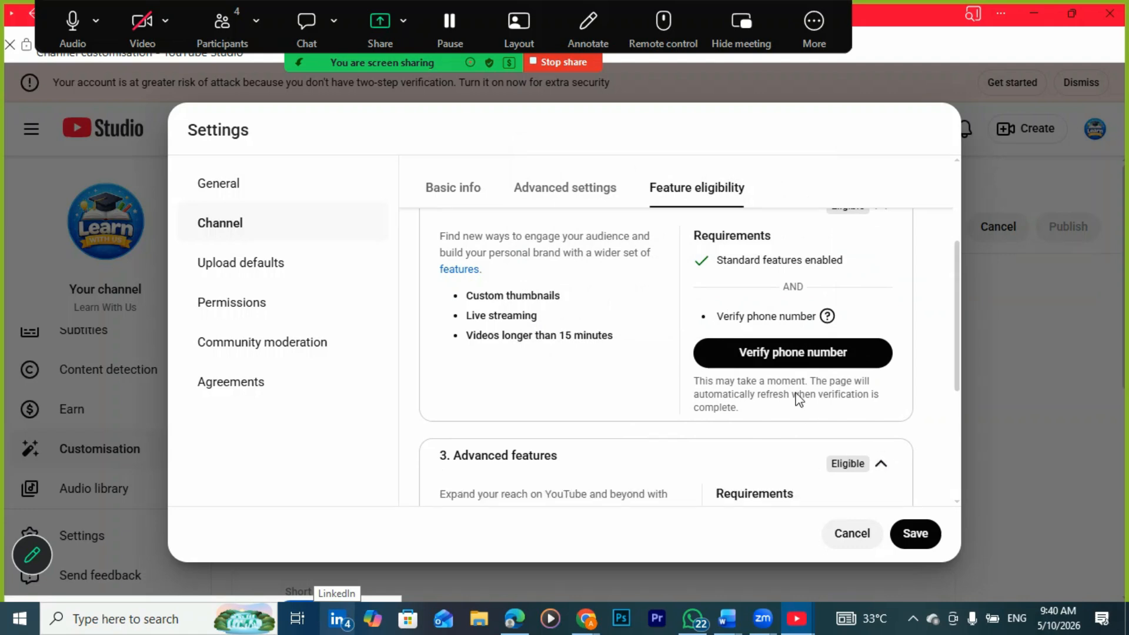
{"action": "scroll", "coordinate": [782, 347], "scroll_direction": "down", "scroll_amount": 4}
{"action": "mouse_move", "coordinate": [780, 336]}
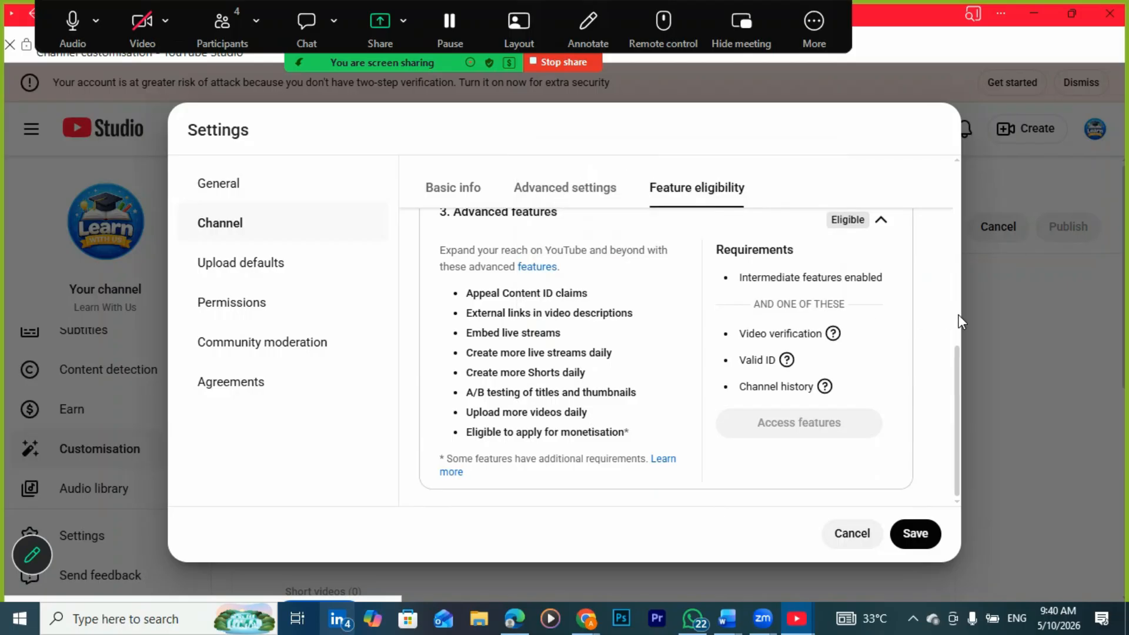
{"action": "scroll", "coordinate": [857, 306], "scroll_direction": "up", "scroll_amount": 3}
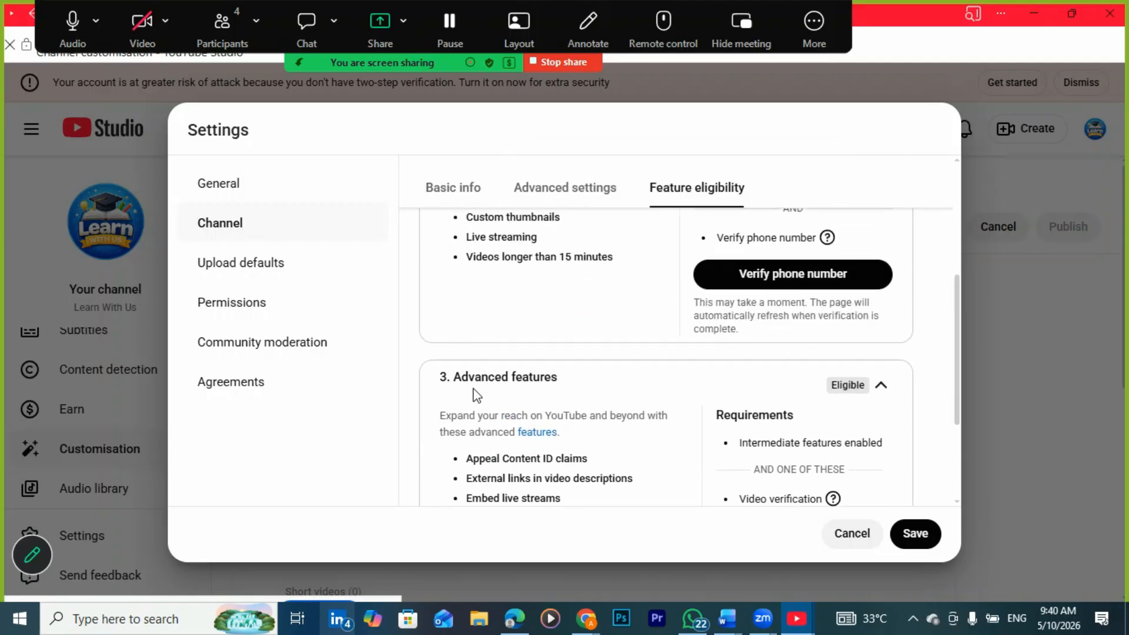
{"action": "left_click", "coordinate": [879, 386]}
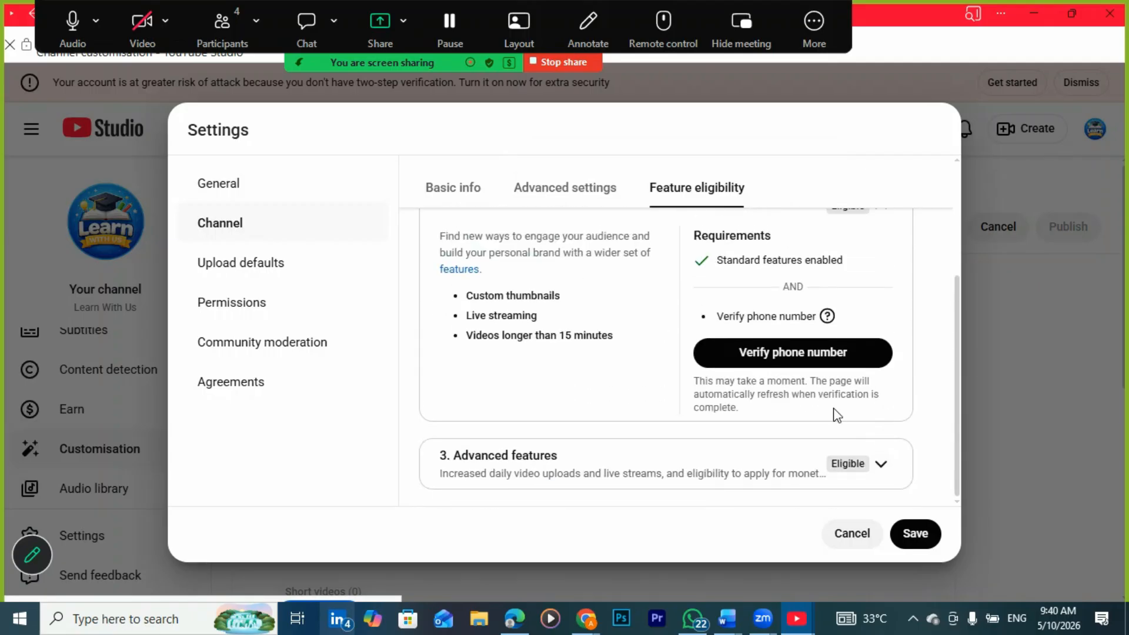
{"action": "left_click", "coordinate": [880, 464]}
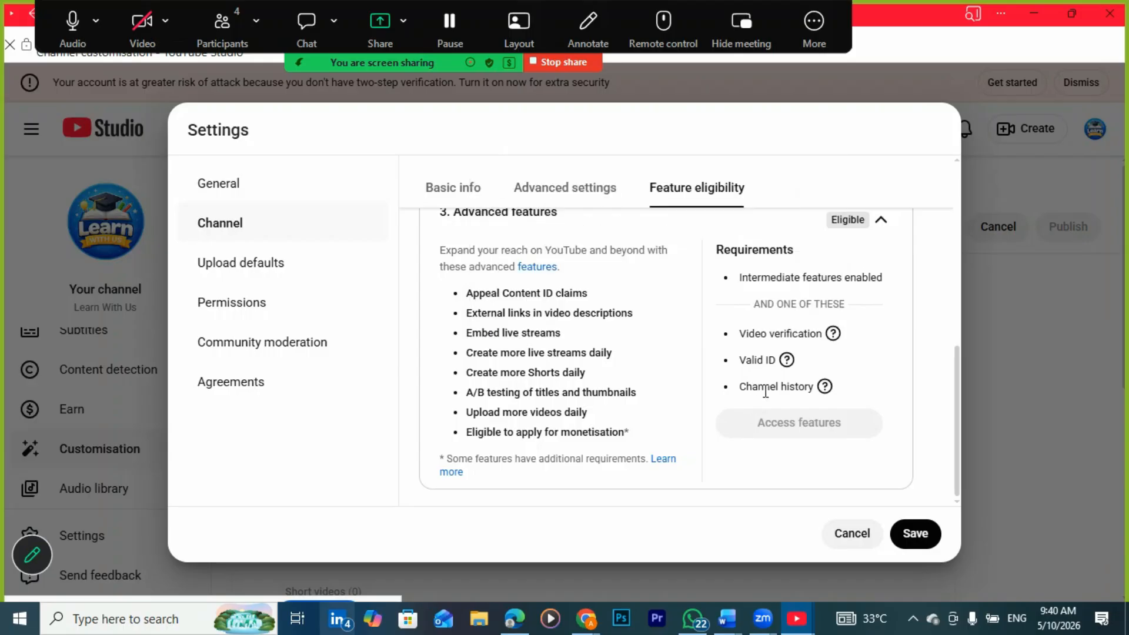
{"action": "mouse_move", "coordinate": [765, 391]}
{"action": "mouse_move", "coordinate": [805, 347]}
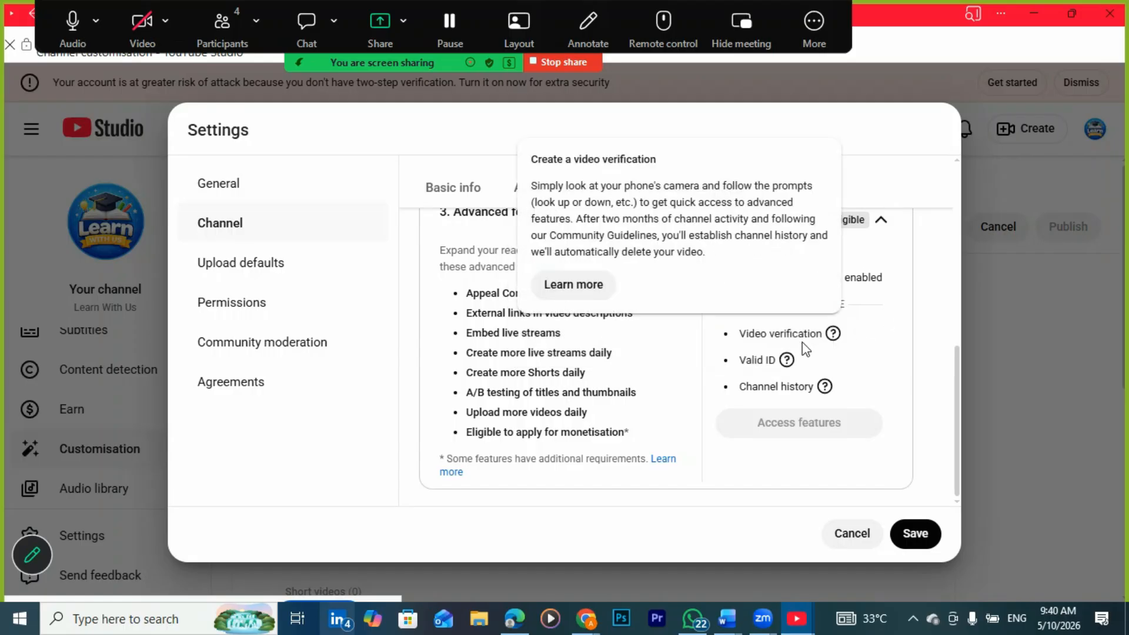
Examine the valid ID option for advanced features and compare the requirements of the intermediate and advanced features.
{"action": "mouse_move", "coordinate": [778, 360]}
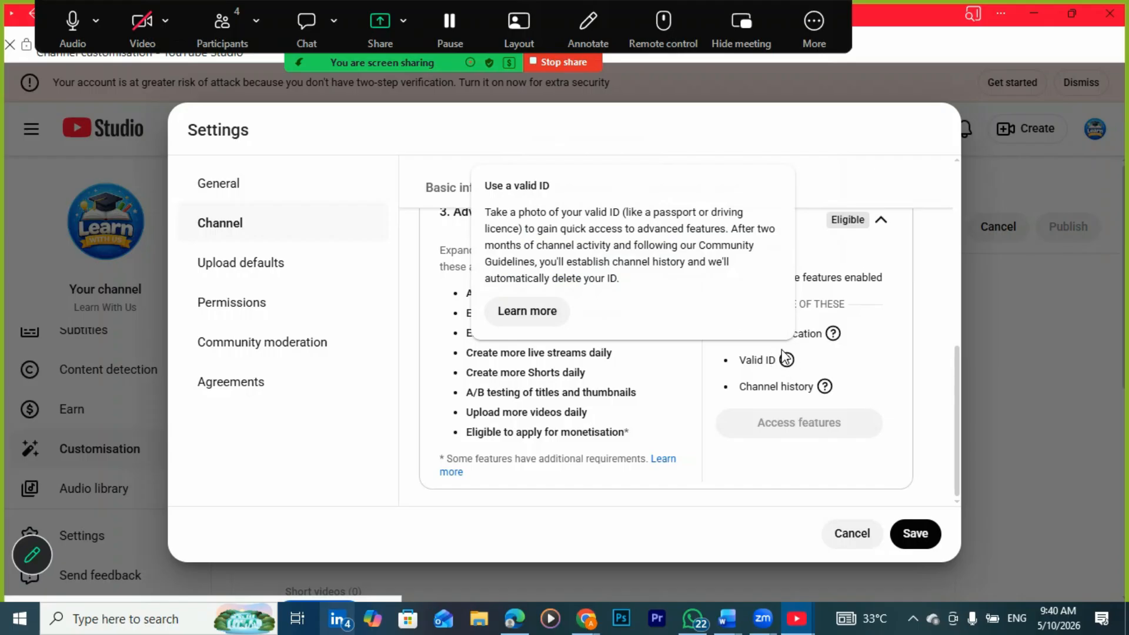
{"action": "mouse_move", "coordinate": [748, 334]}
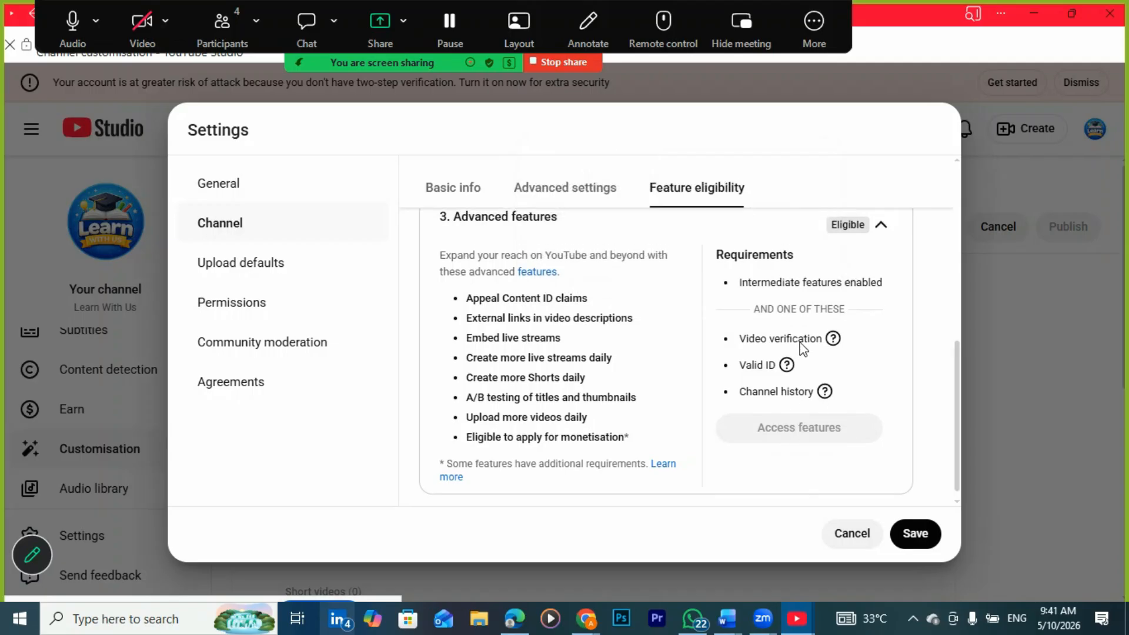
{"action": "scroll", "coordinate": [698, 356], "scroll_direction": "up", "scroll_amount": 3}
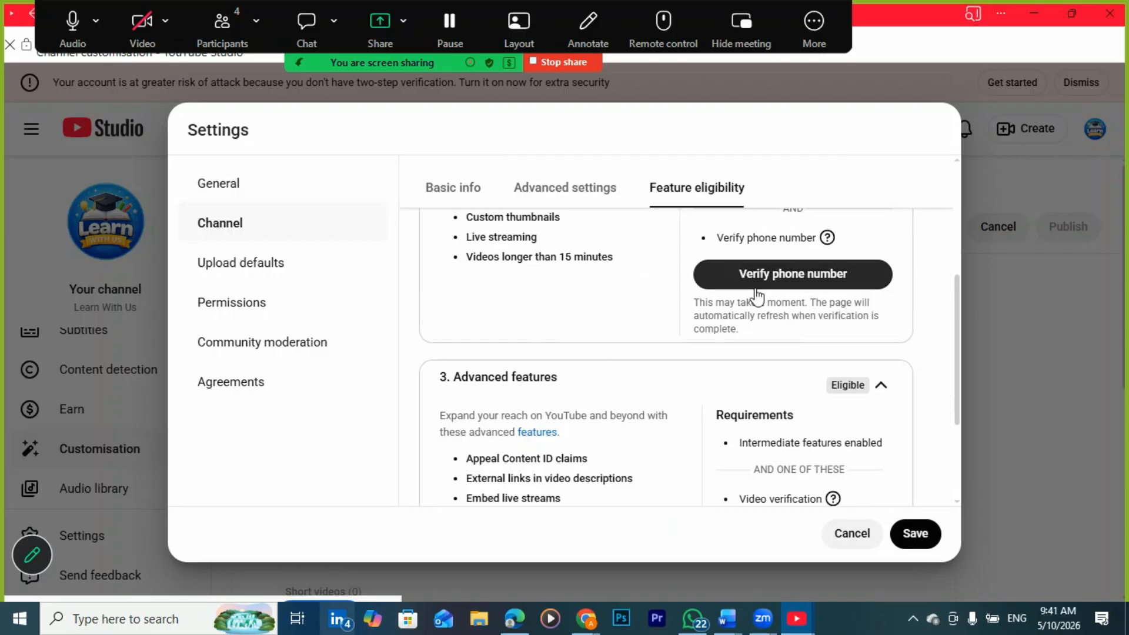
{"action": "scroll", "coordinate": [762, 302], "scroll_direction": "down", "scroll_amount": 3}
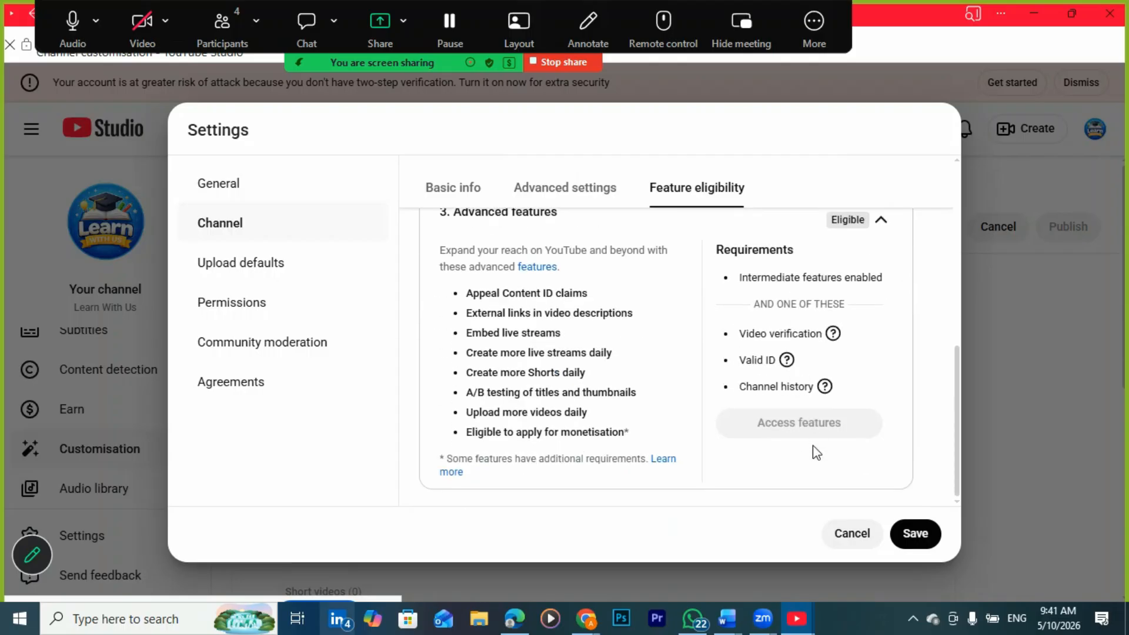
{"action": "scroll", "coordinate": [765, 273], "scroll_direction": "up", "scroll_amount": 3}
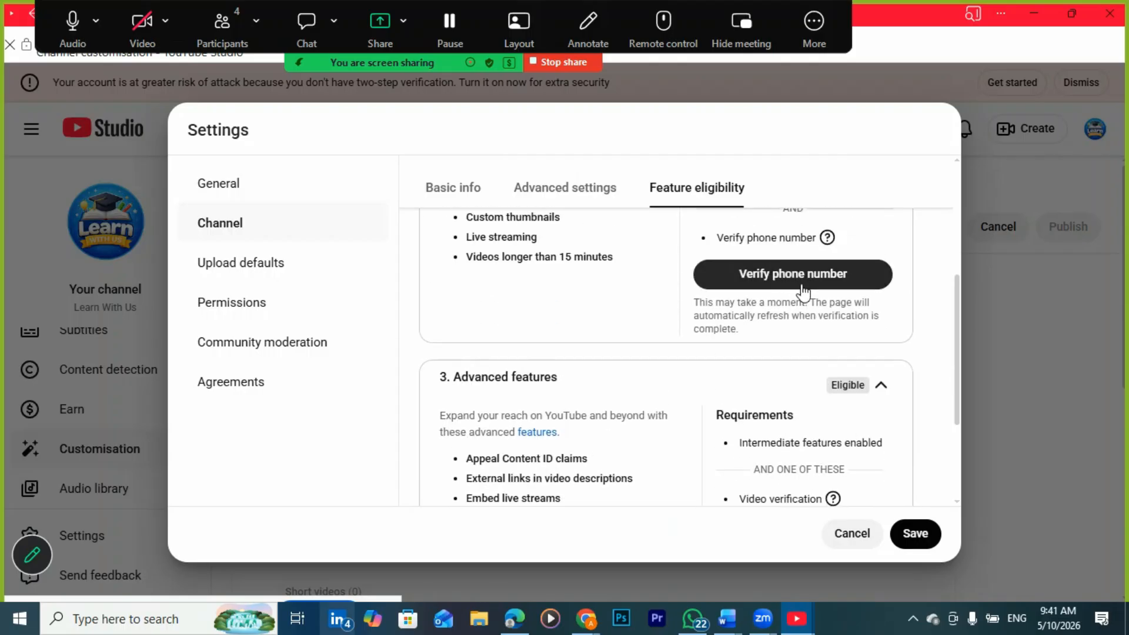
{"action": "scroll", "coordinate": [796, 318], "scroll_direction": "down", "scroll_amount": 3}
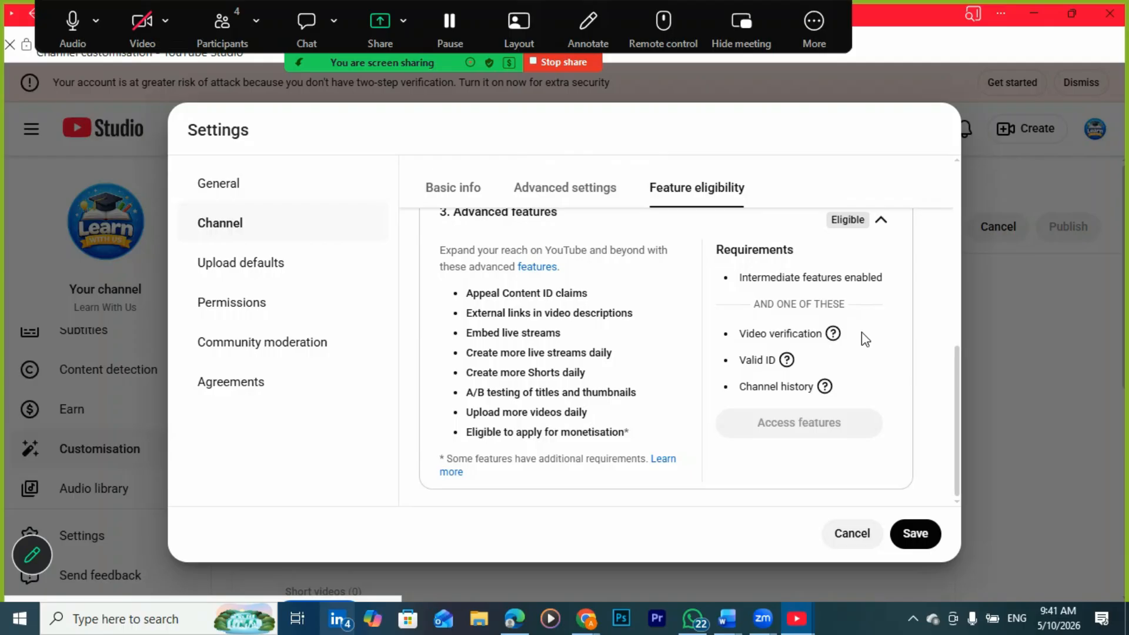
{"action": "scroll", "coordinate": [861, 335], "scroll_direction": "up", "scroll_amount": 4}
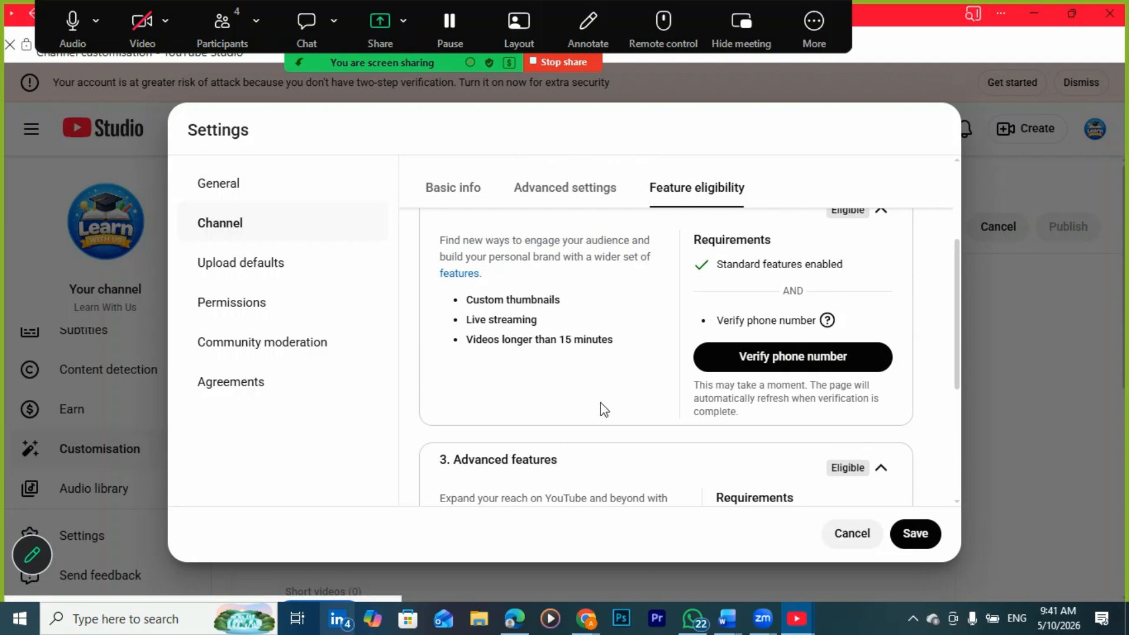
{"action": "scroll", "coordinate": [677, 395], "scroll_direction": "down", "scroll_amount": 3}
{"action": "scroll", "coordinate": [731, 362], "scroll_direction": "up", "scroll_amount": 6}
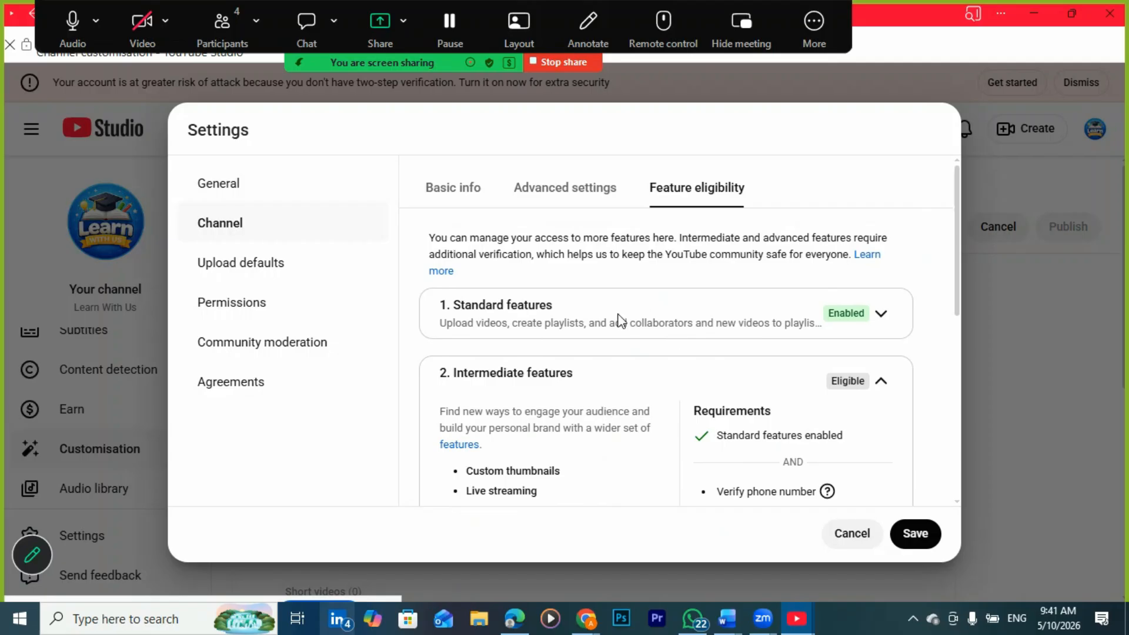
Save the channel settings and return to the channel customisation page.
{"action": "left_click", "coordinate": [926, 541]}
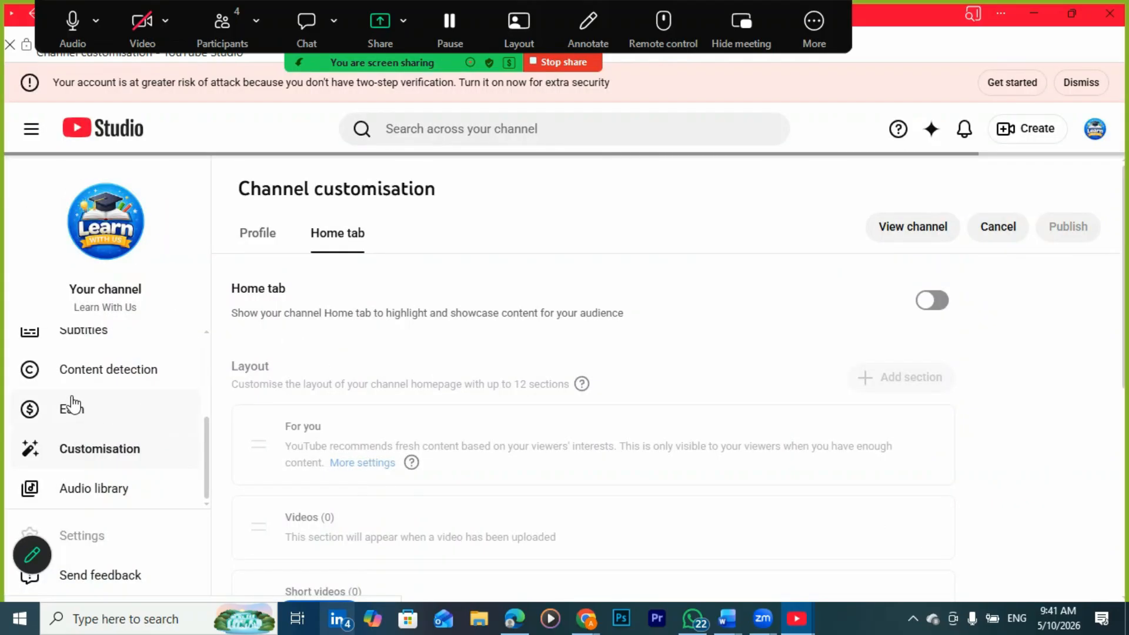
{"action": "scroll", "coordinate": [74, 401], "scroll_direction": "up", "scroll_amount": 3}
{"action": "scroll", "coordinate": [103, 382], "scroll_direction": "down", "scroll_amount": 3}
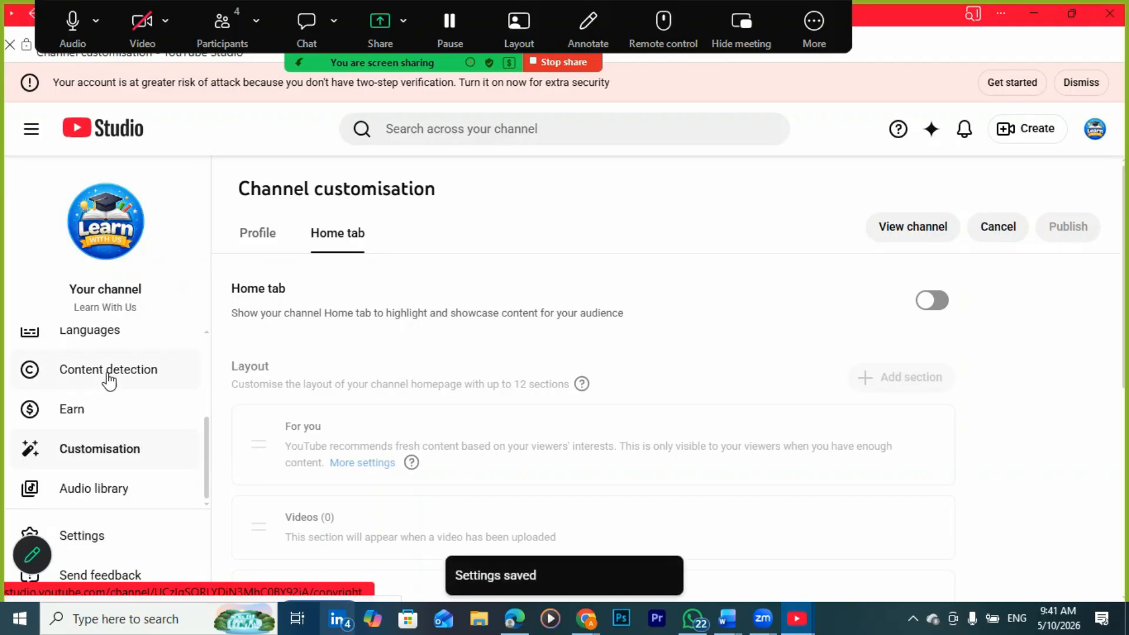
{"action": "scroll", "coordinate": [172, 348], "scroll_direction": "up", "scroll_amount": 3}
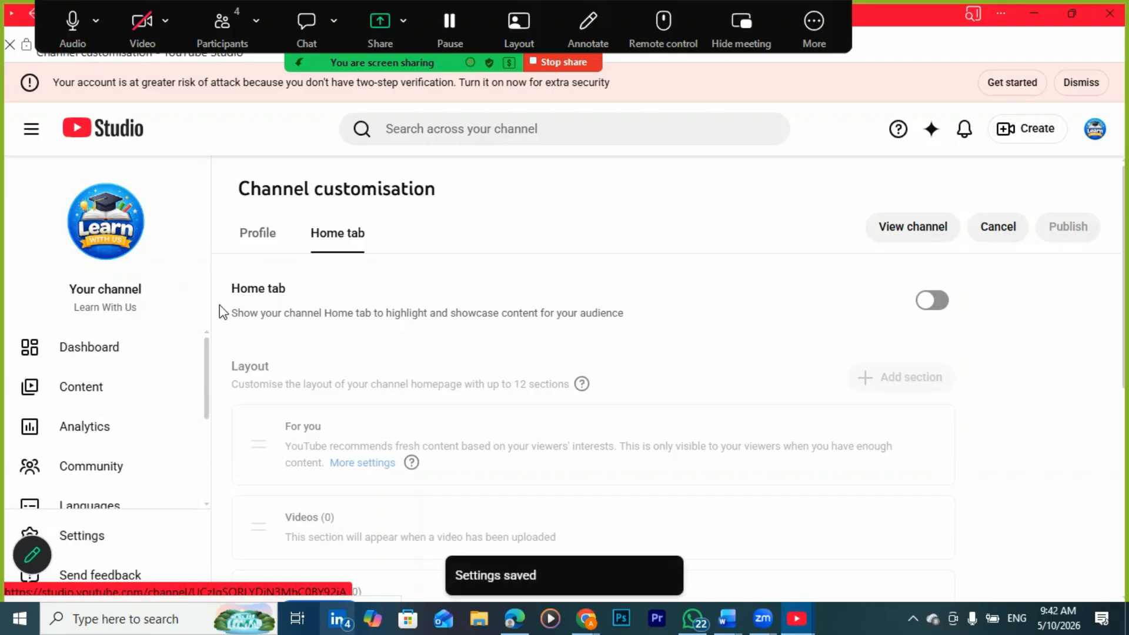